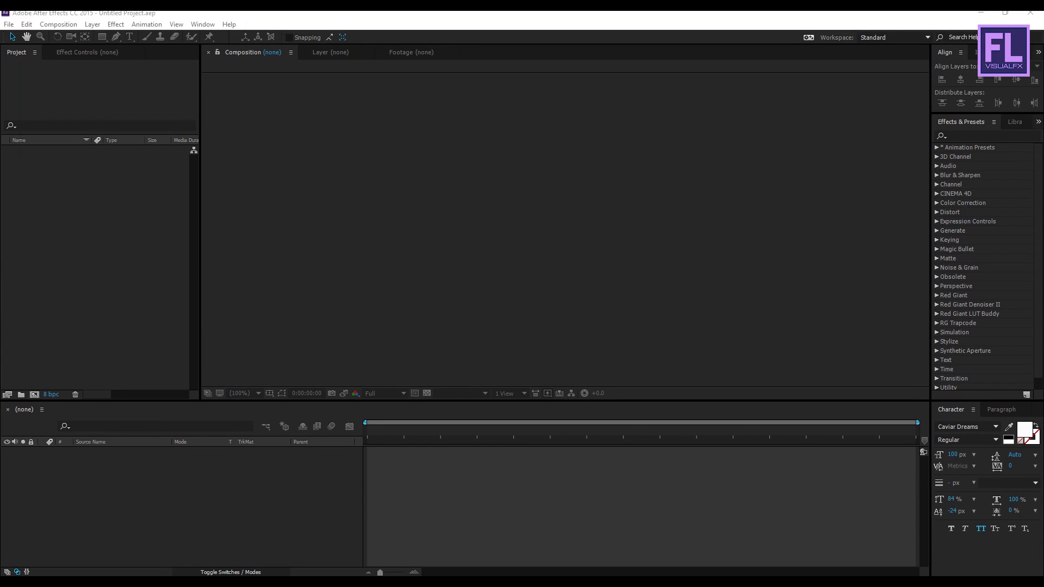
- Create a composition named Emmiter with the HDTV 1080 25 preset and a duration of 0:00:08:00
click(526, 270)
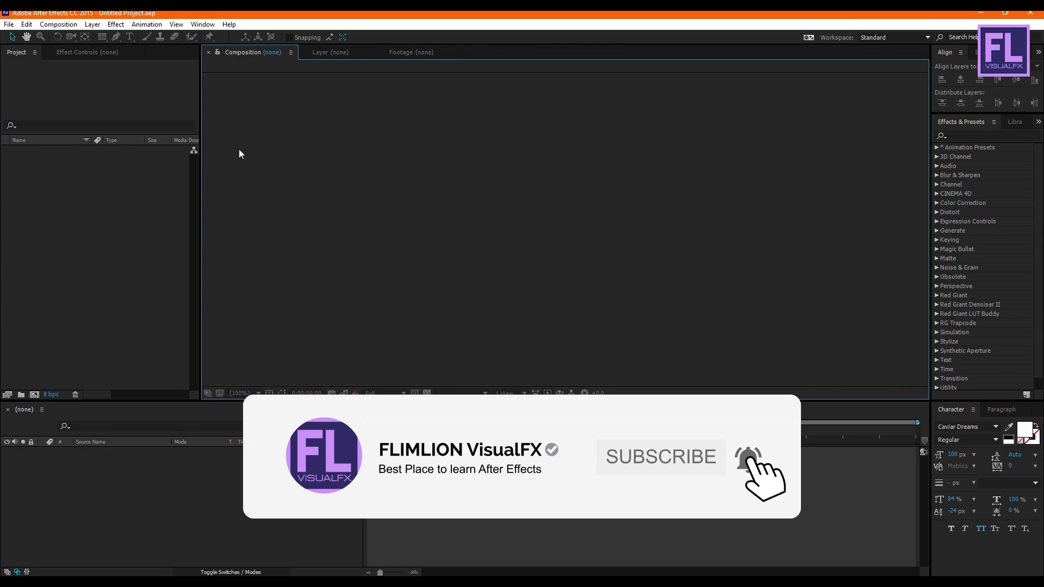
click(58, 24)
click(77, 40)
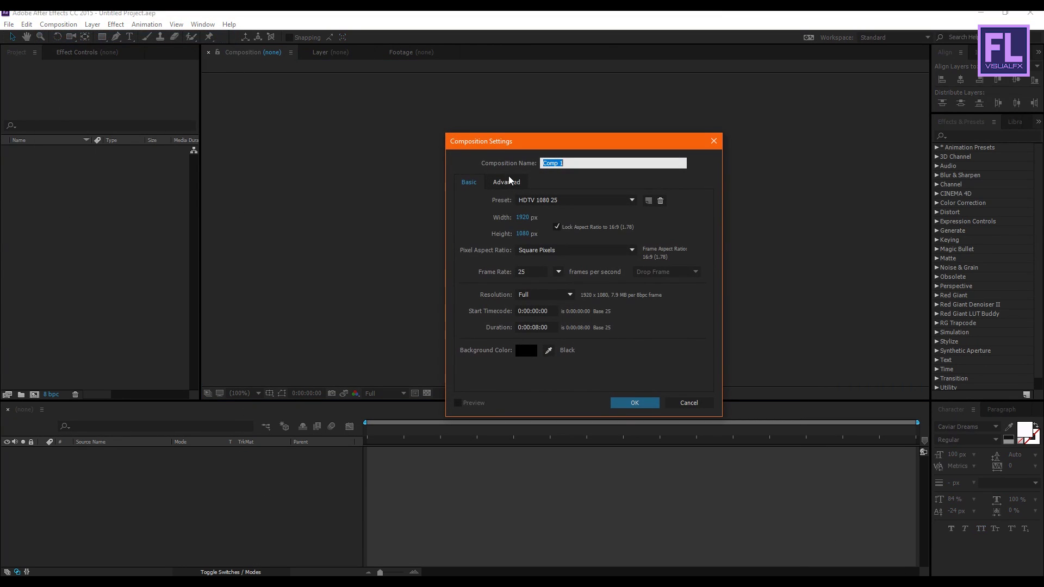
text(Emmiter)
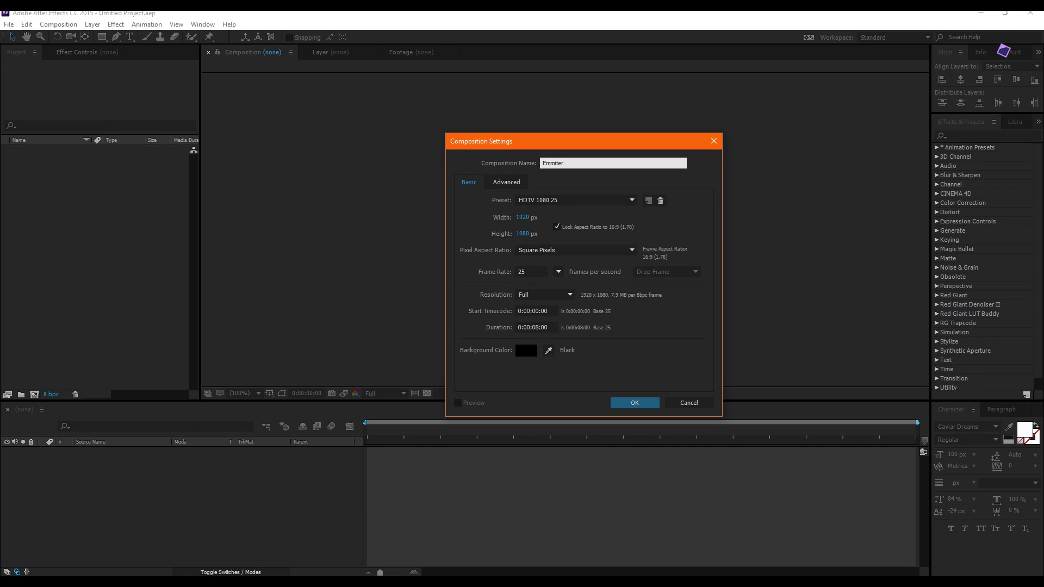
key(Tab)
key(Tab)
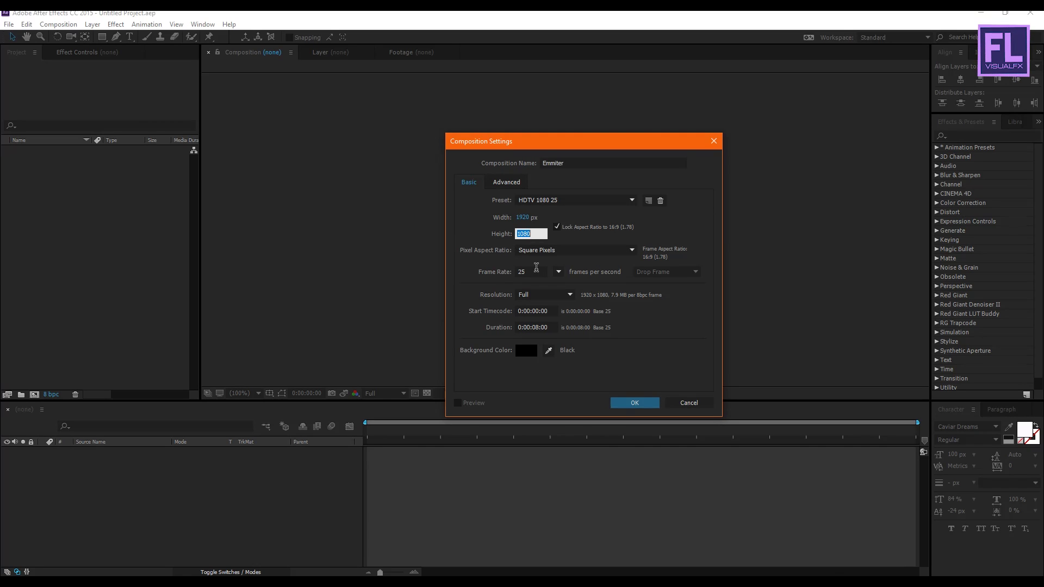
key(Tab)
key(Tab)
key(Tab)
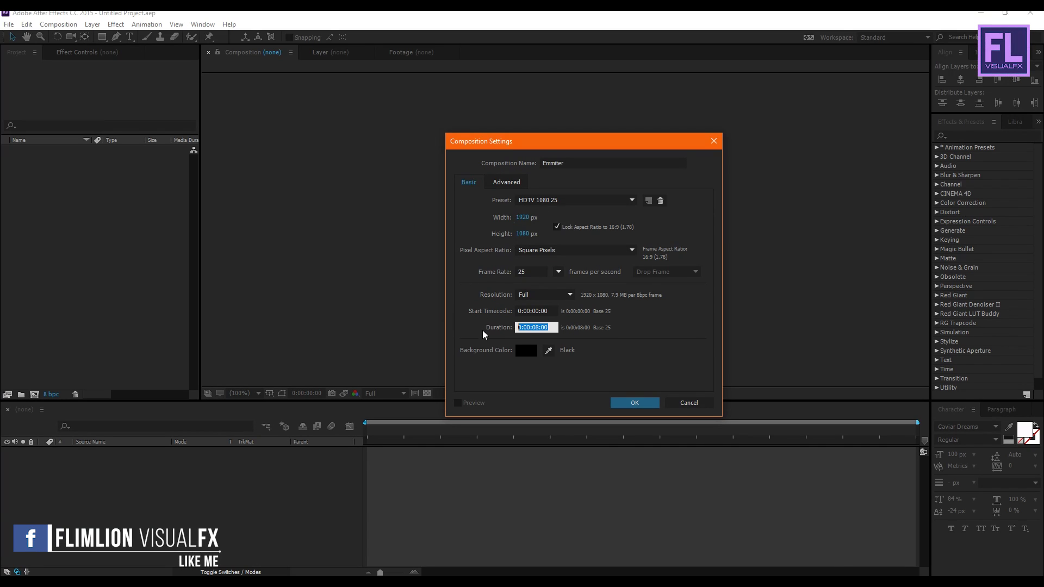
click(644, 406)
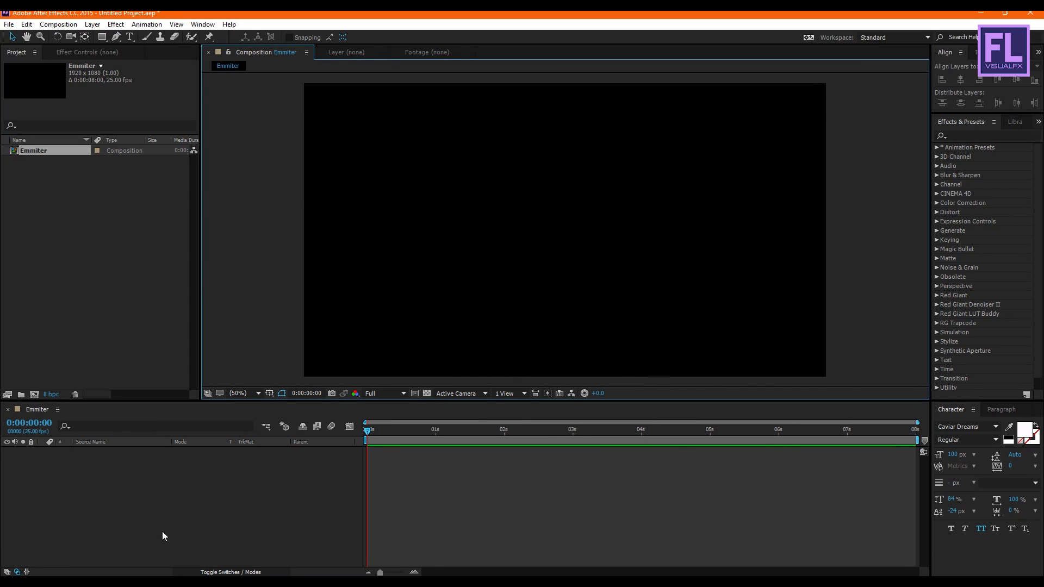
- Import the Logo image from the LOGO folder and add it as a layer in the Emmiter composition
mouse_move(157, 547)
click(78, 533)
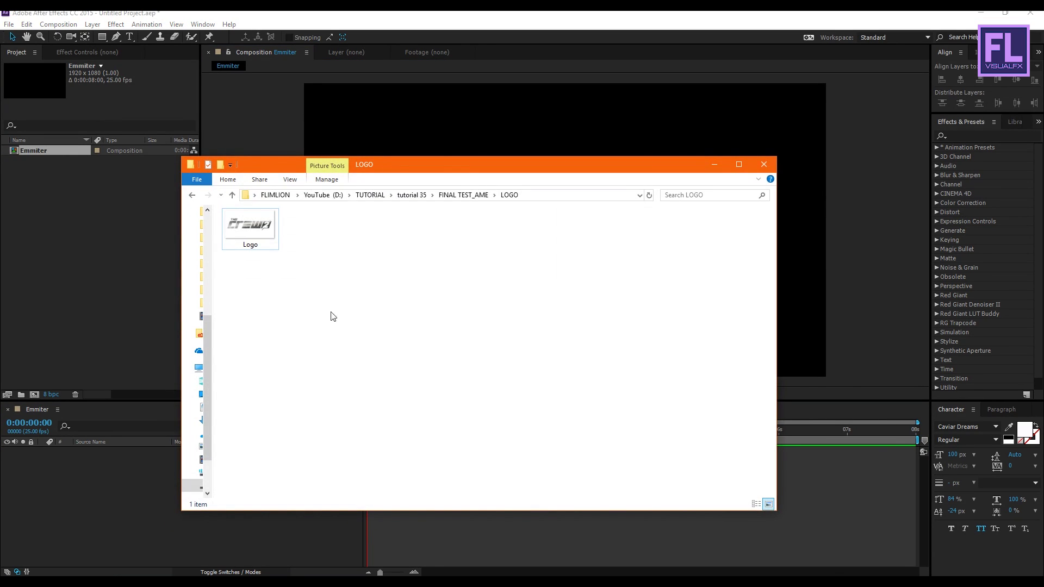
drag(260, 230, 92, 210)
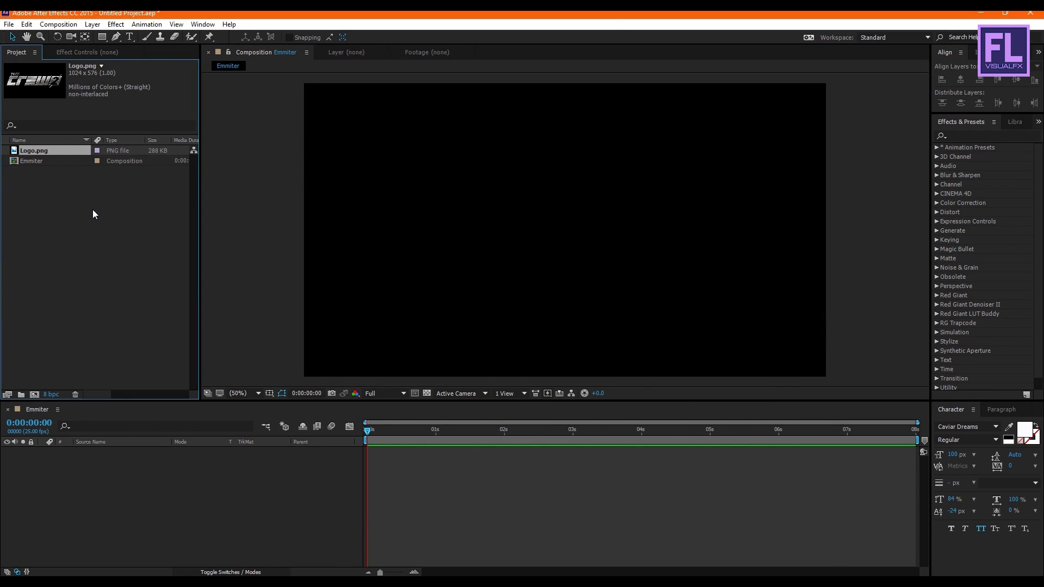
mouse_move(53, 152)
mouse_down()
mouse_move(45, 148)
mouse_move(49, 162)
mouse_up()
drag(101, 466, 101, 466)
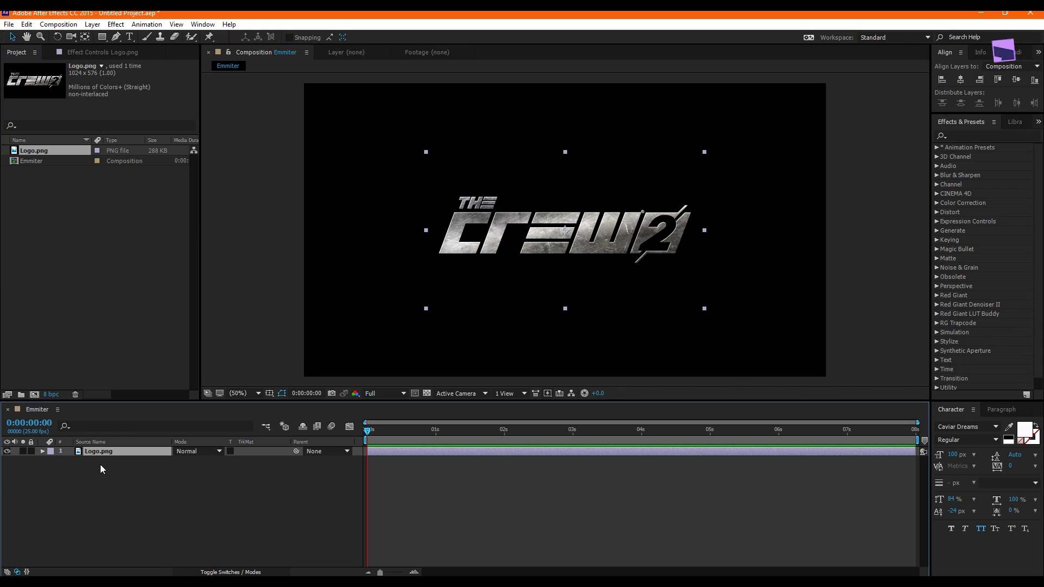
- Pre-compose the Logo.png layer as LOGO, leaving all attributes in Emmiter
right_click(119, 452)
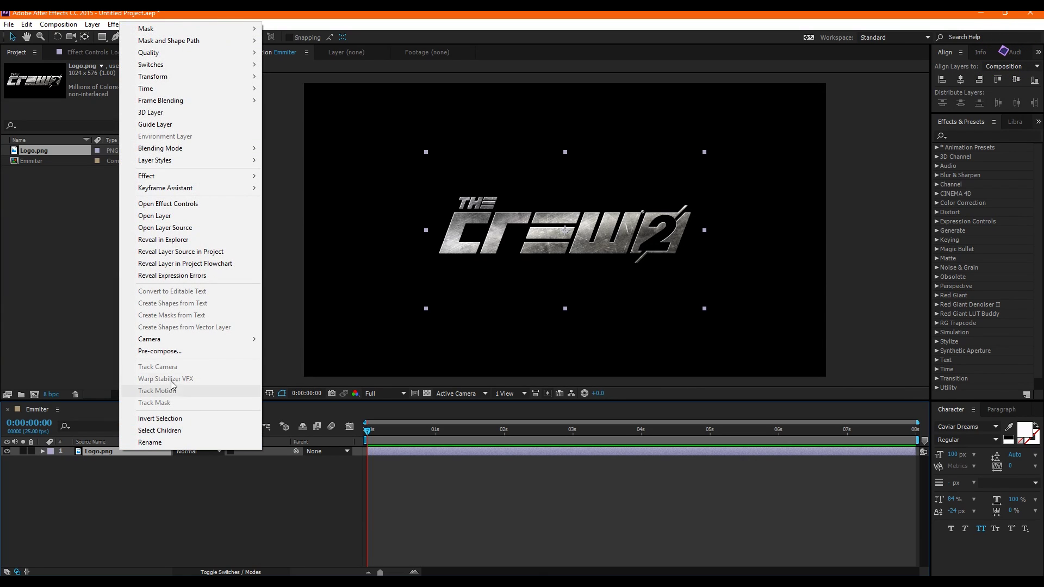
click(161, 351)
click(280, 308)
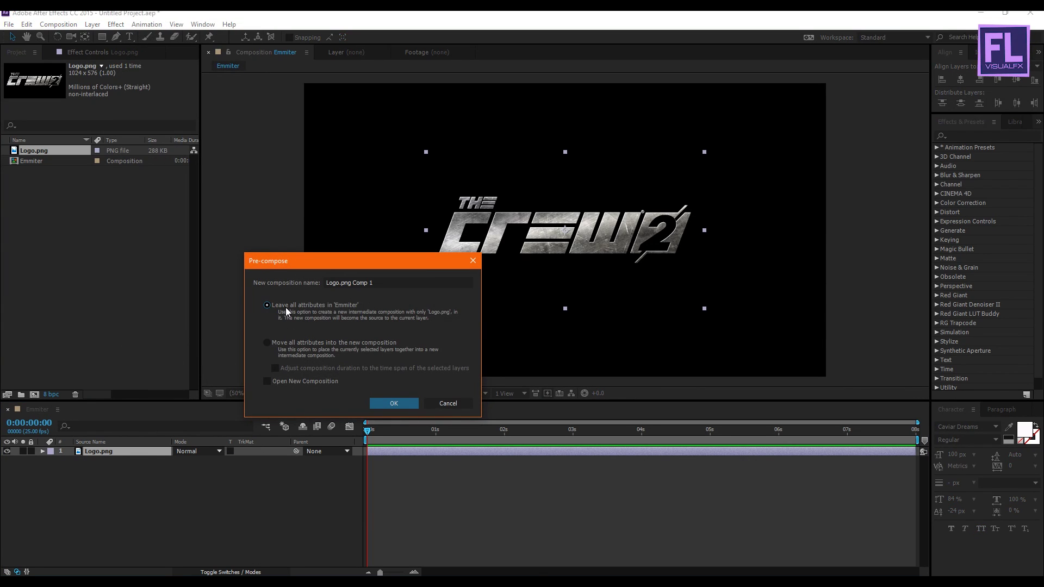
click(379, 281)
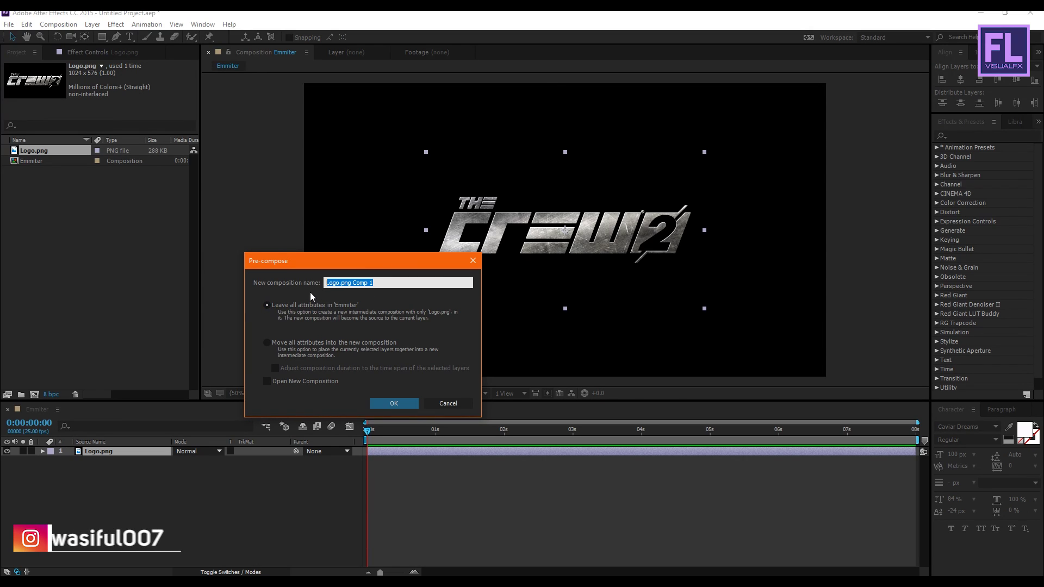
text(LOGO)
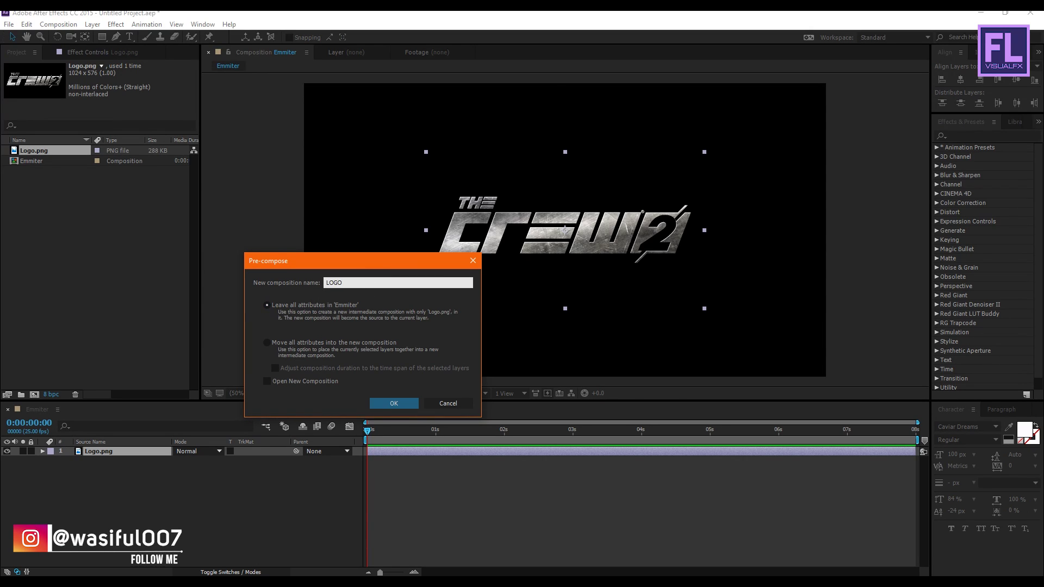
click(386, 403)
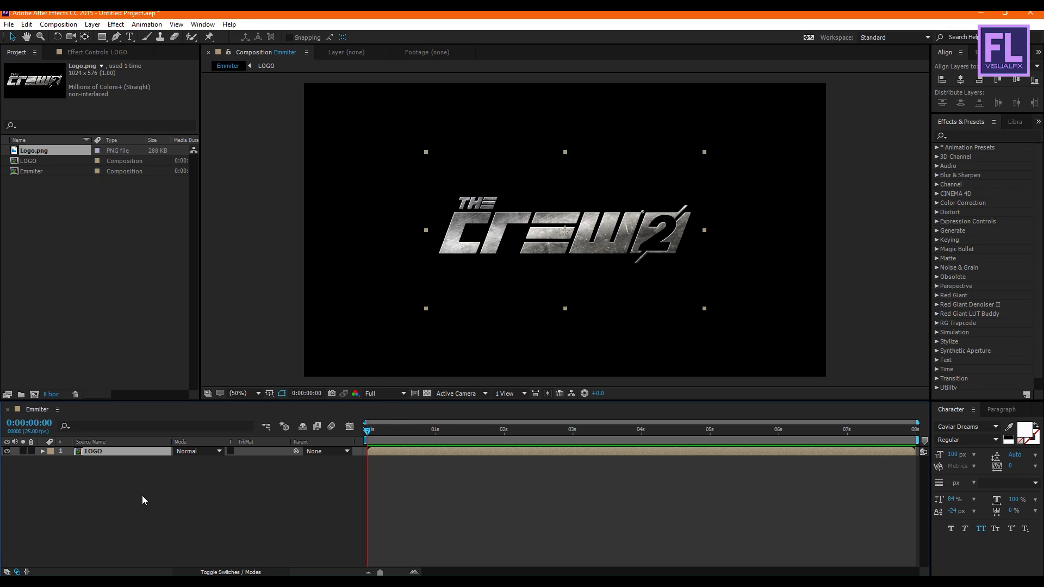
- Draw a tall, narrow rectangular mask on the LOGO layer, just before the logo's left edge
click(113, 468)
click(100, 453)
click(102, 37)
drag(392, 158, 421, 320)
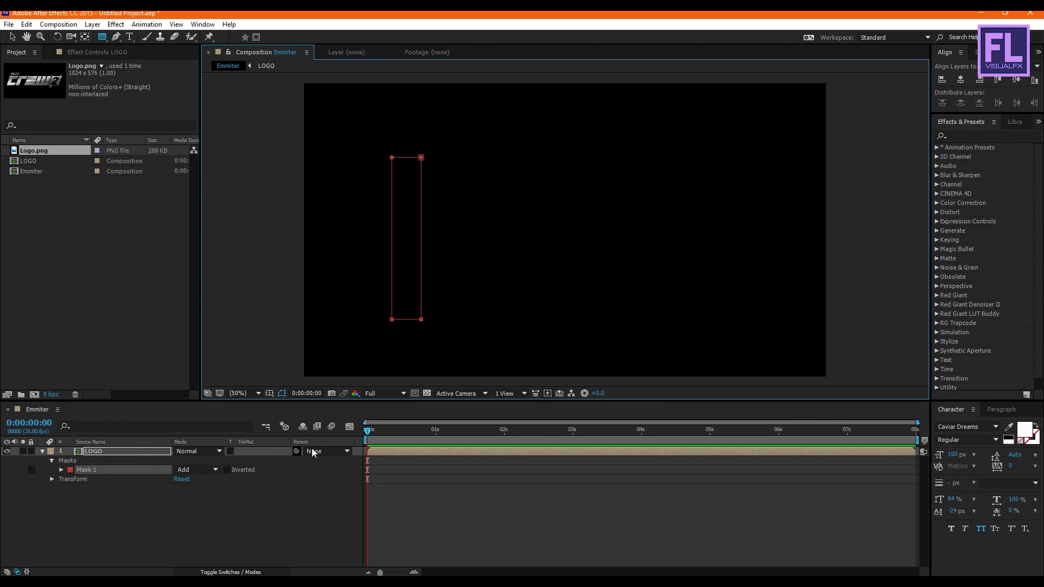
- Keyframe the Mask 1 path at 0 seconds, and at 0:00:03:00 move the mask past the logo's right edge
click(351, 432)
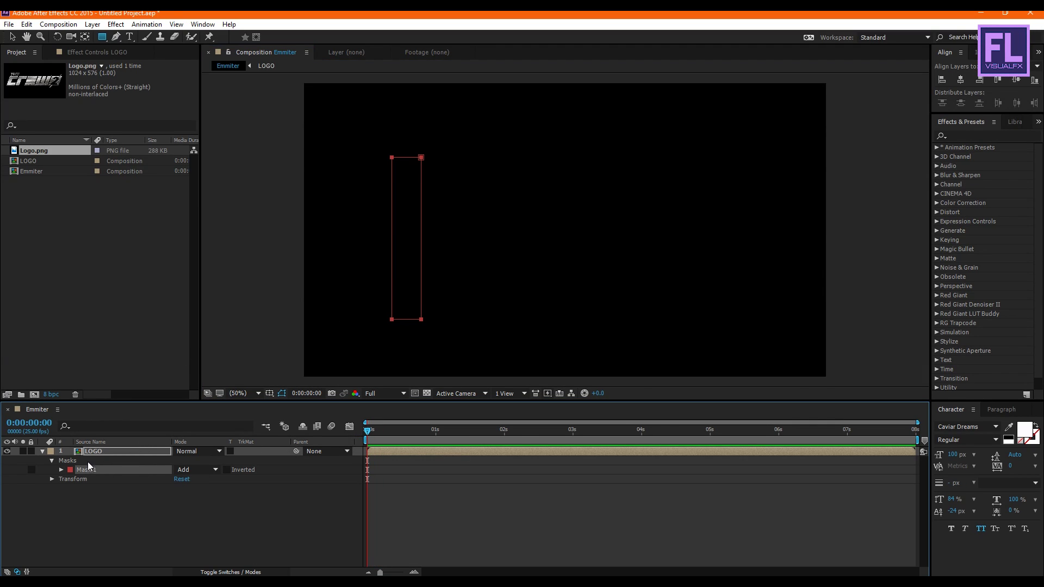
click(61, 470)
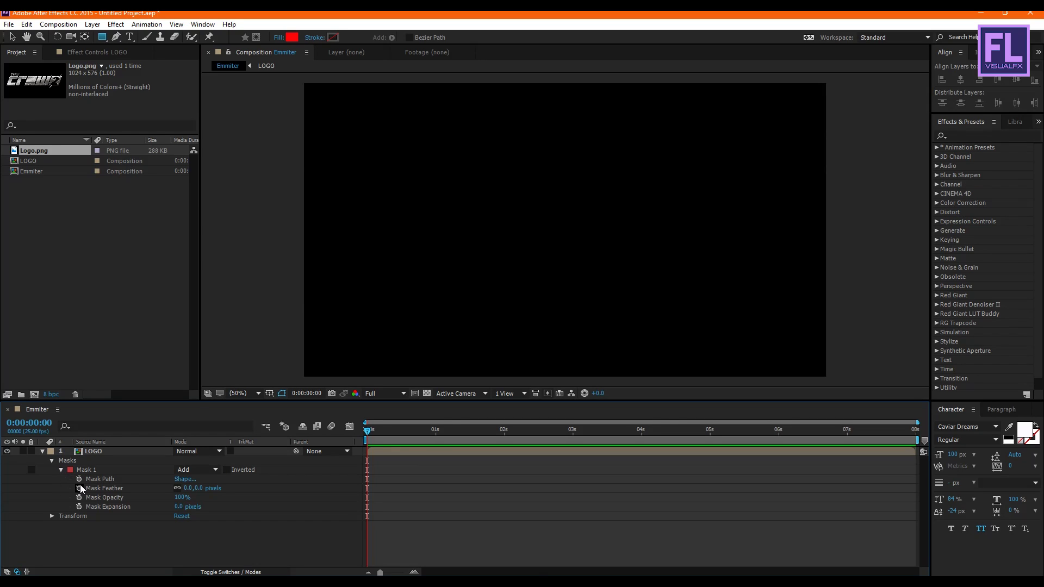
click(79, 480)
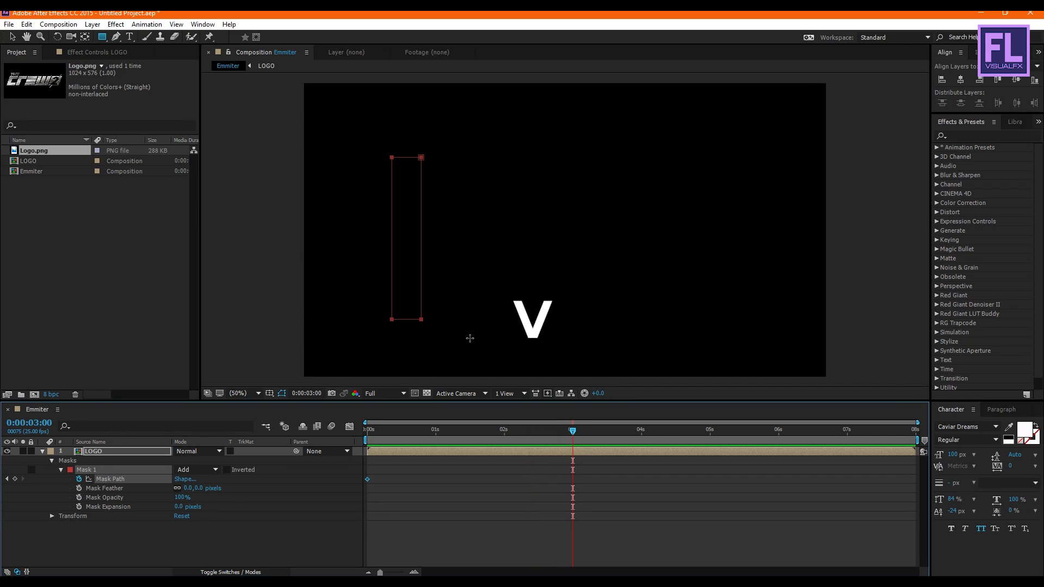
double_click(421, 321)
drag(416, 310, 735, 287)
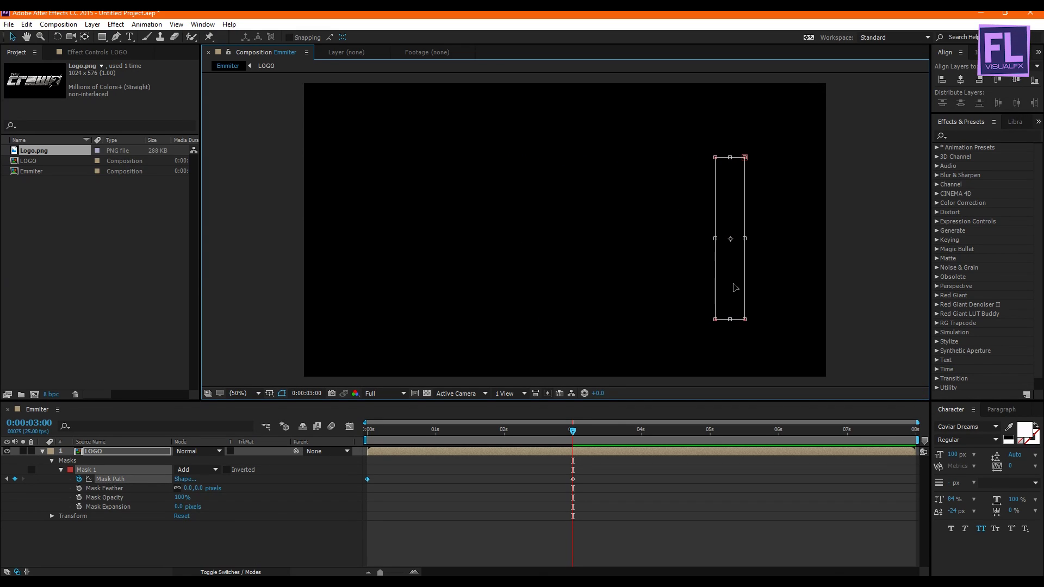
- Set the Mask 1 feather to 12 pixels and preview the mask sweeping across the logo
drag(572, 436, 454, 445)
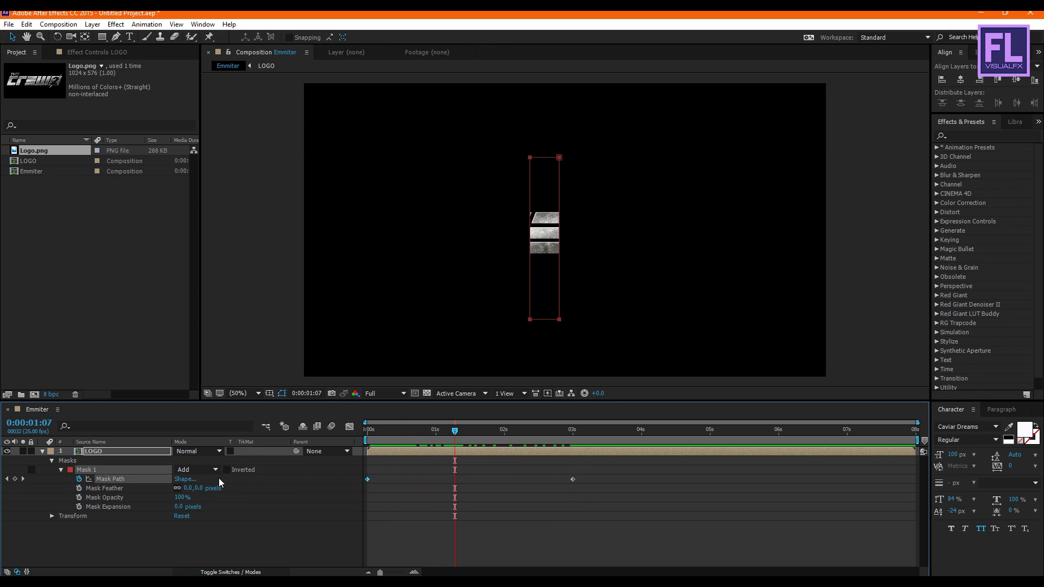
drag(189, 490, 198, 490)
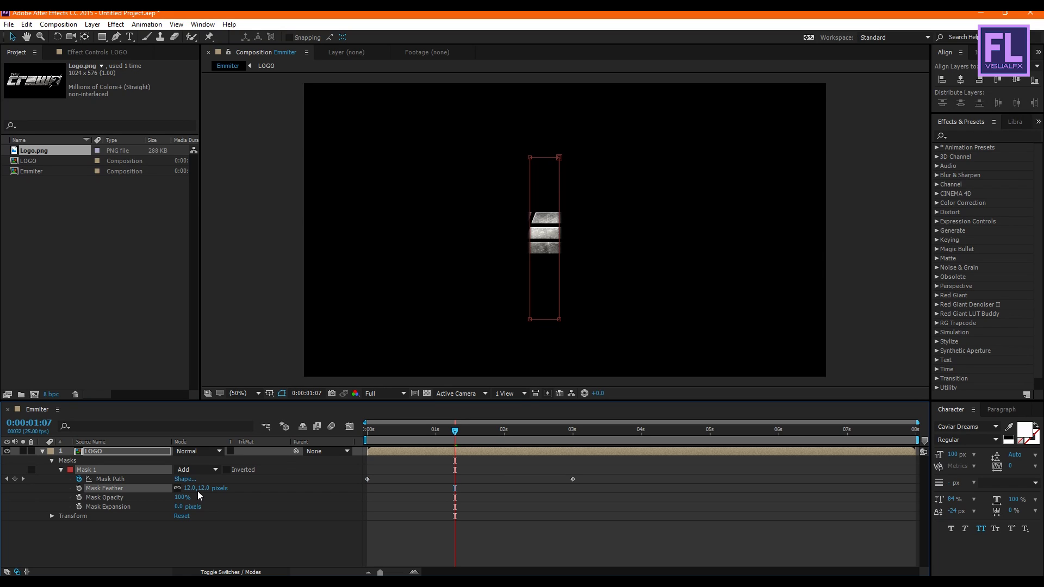
click(43, 451)
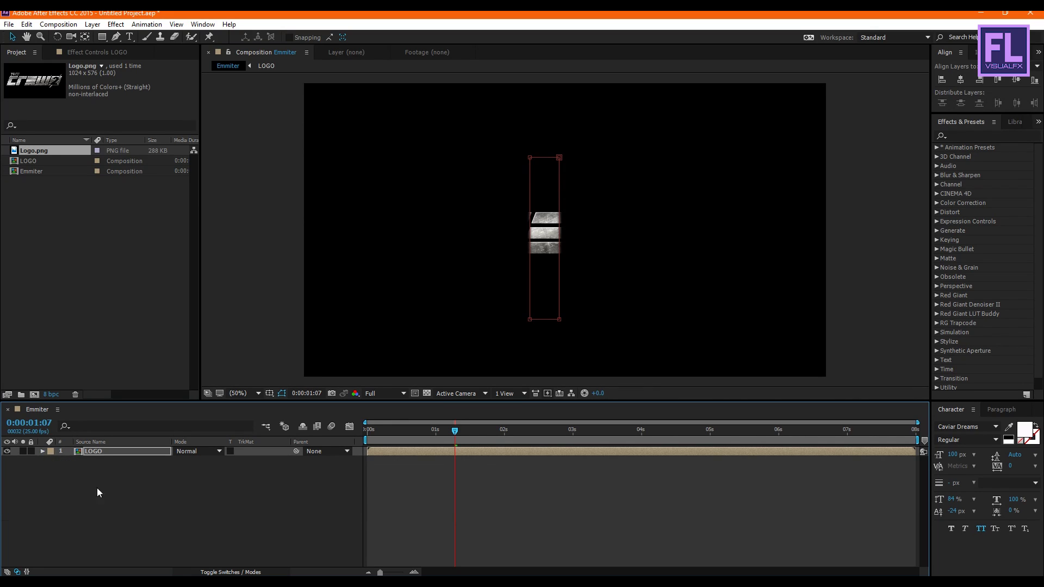
click(132, 507)
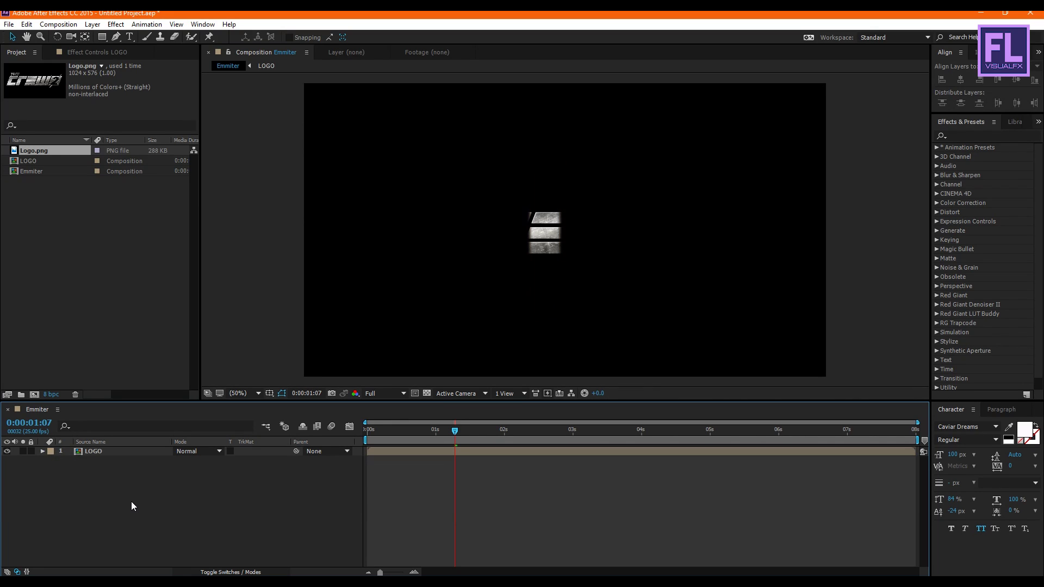
drag(391, 435, 453, 440)
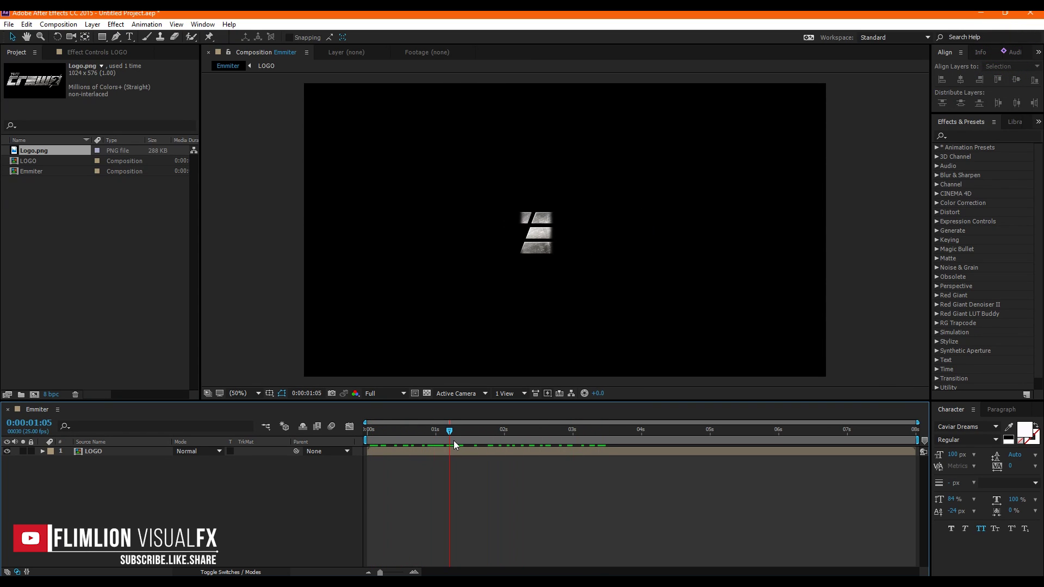
- Create a composition named Particles with the HDTV 1080 25 preset and a duration of 0:00:08:00
click(51, 24)
click(82, 37)
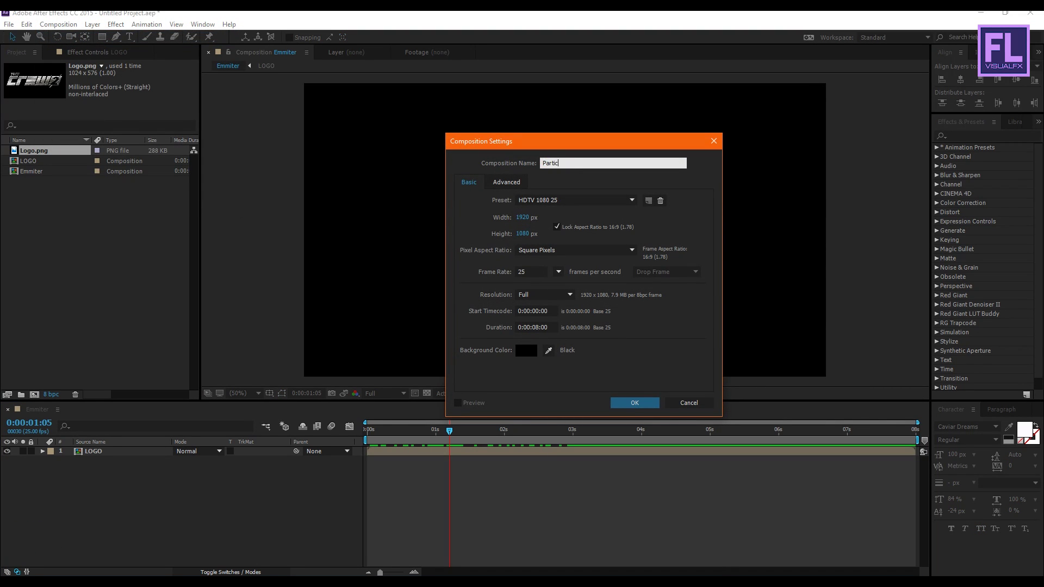
click(646, 403)
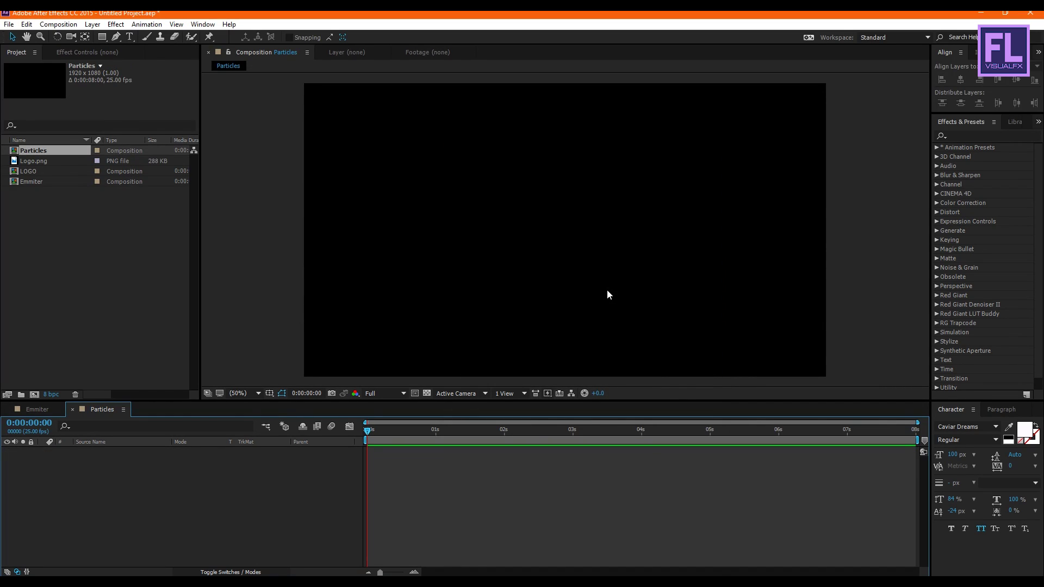
- Add the Emmiter composition to the Particles timeline, hide the layer and make it a 3D layer
click(32, 181)
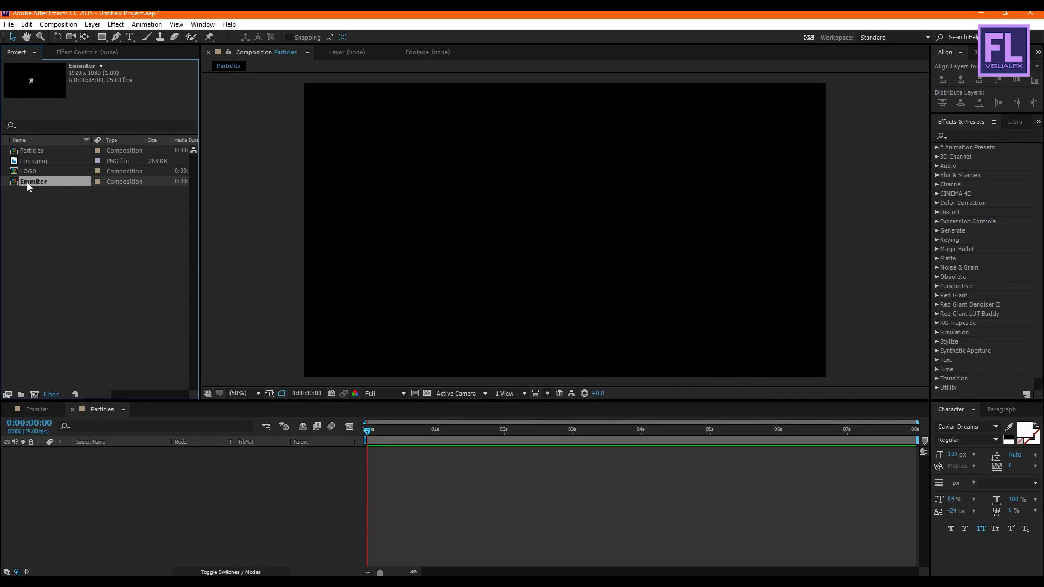
drag(37, 180, 96, 462)
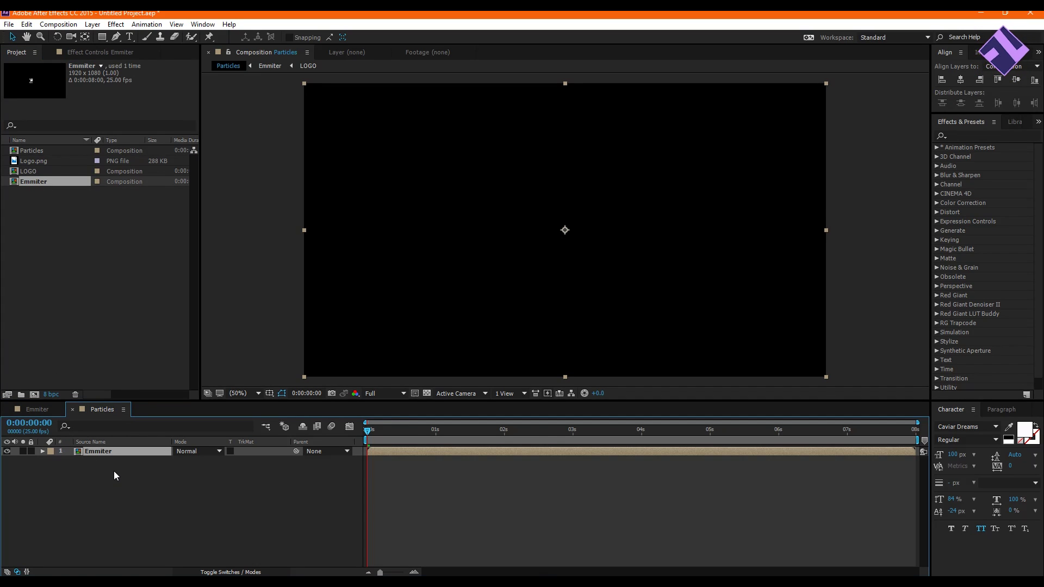
click(6, 451)
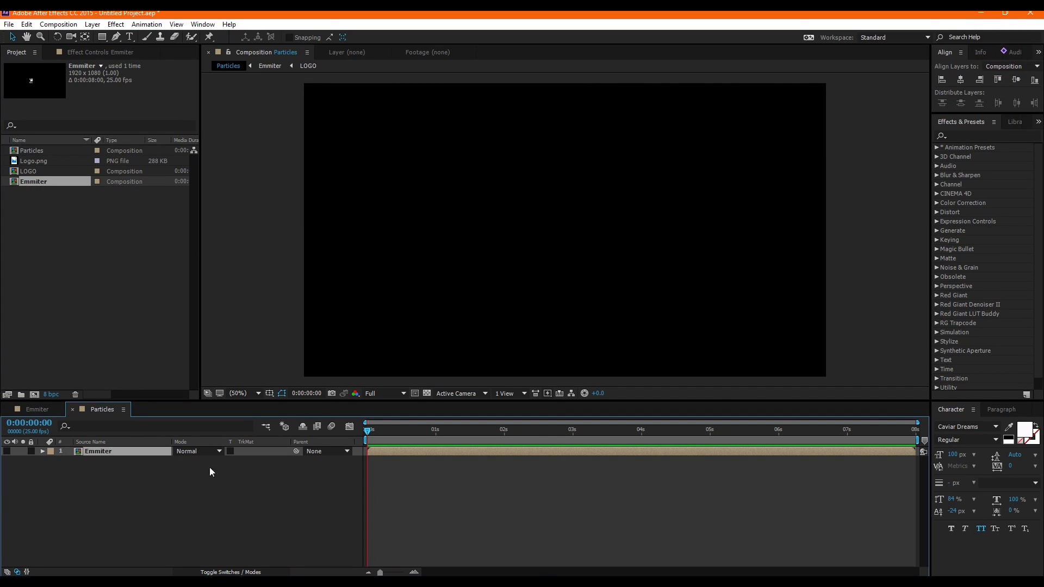
click(231, 571)
click(234, 451)
- Create a black 1920 x 1080 px solid named Particles in the Particles composition
right_click(88, 503)
mouse_move(139, 400)
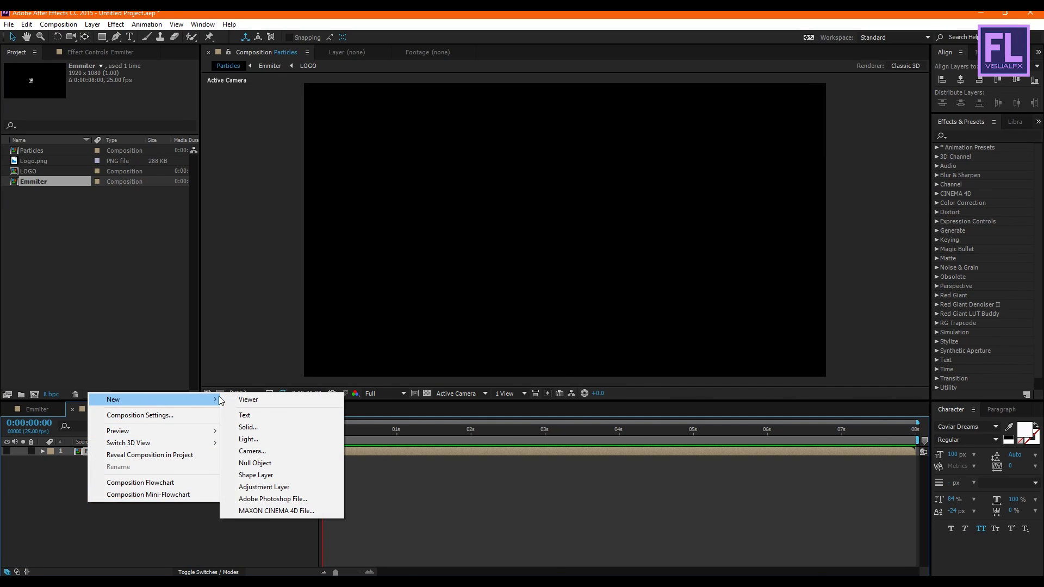
click(270, 426)
drag(702, 101, 431, 165)
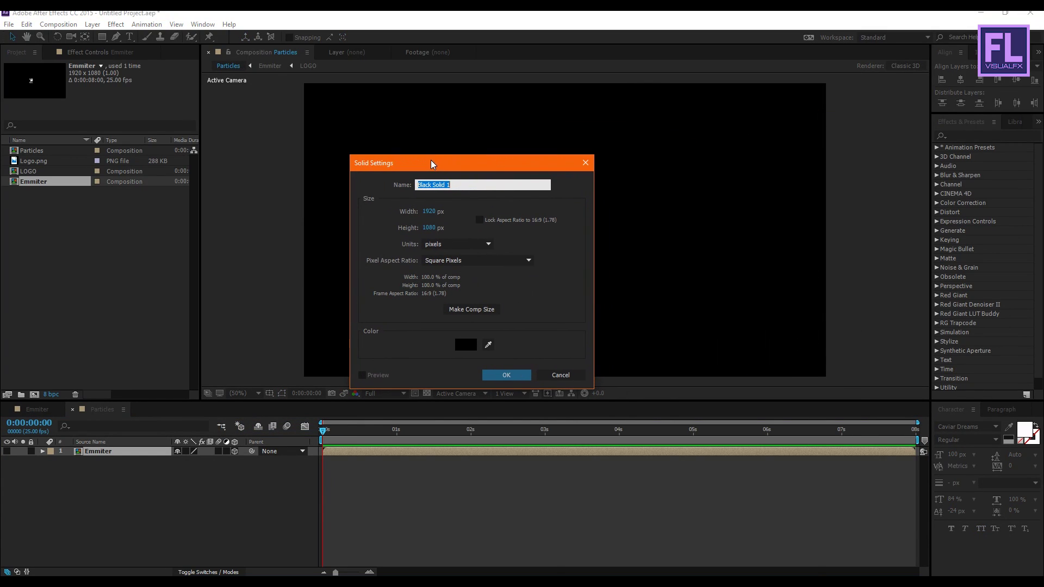
text(Particles)
click(493, 375)
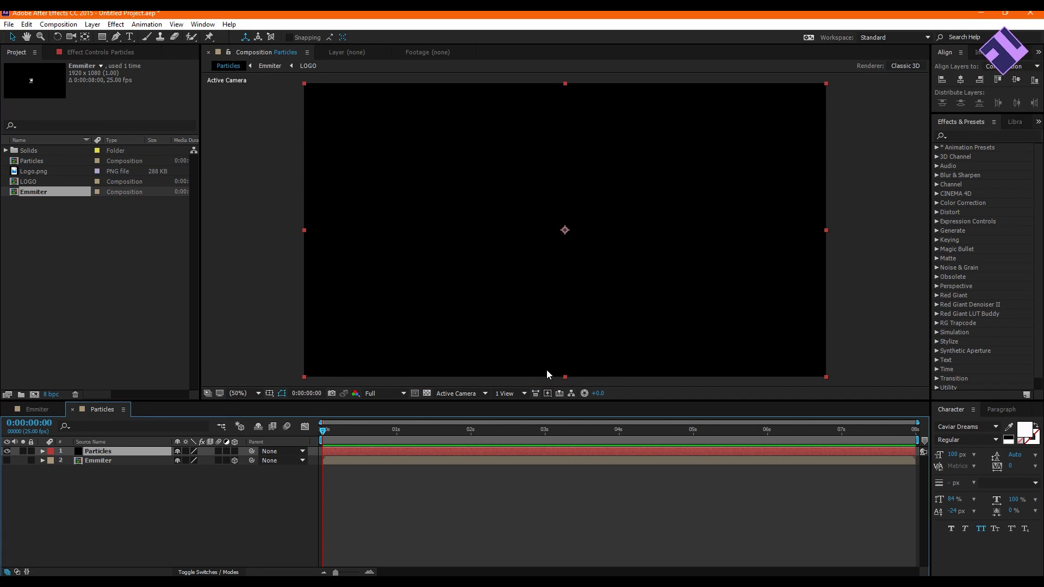
- Find the RG Trapcode Particular effect and apply it to the Particles solid layer
click(981, 136)
text(par)
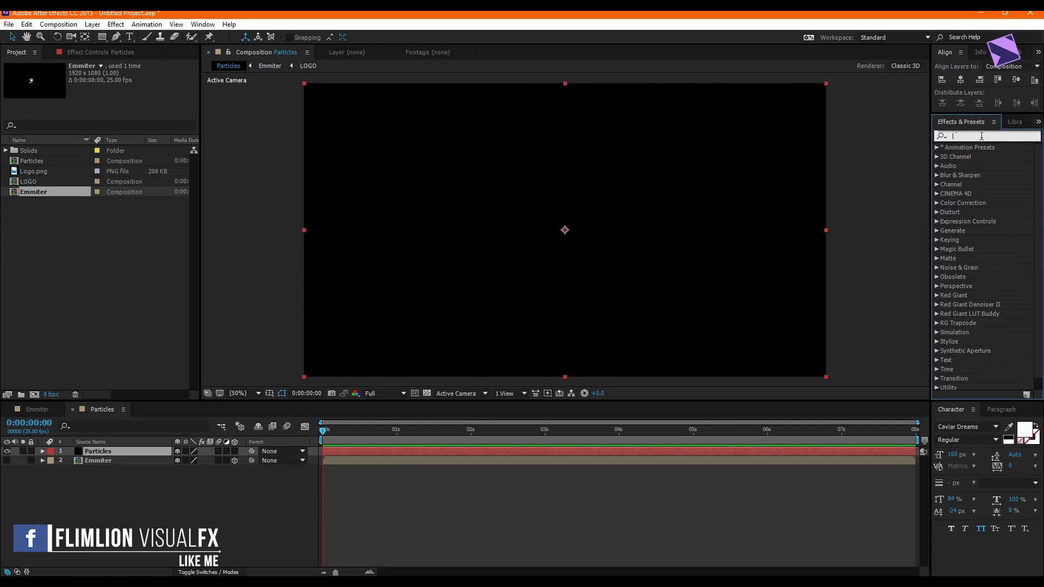
text(ticu)
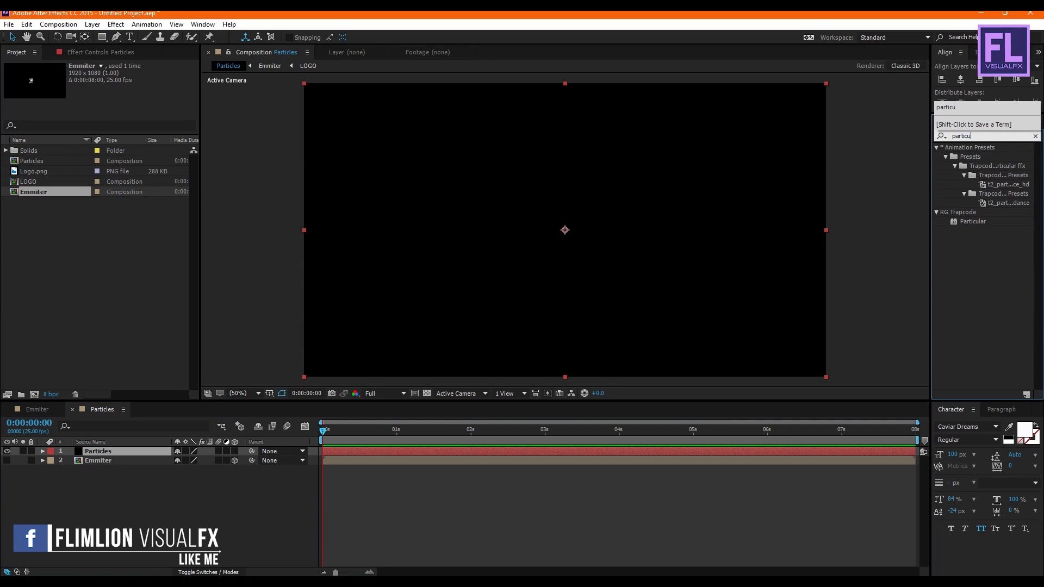
drag(973, 225, 260, 438)
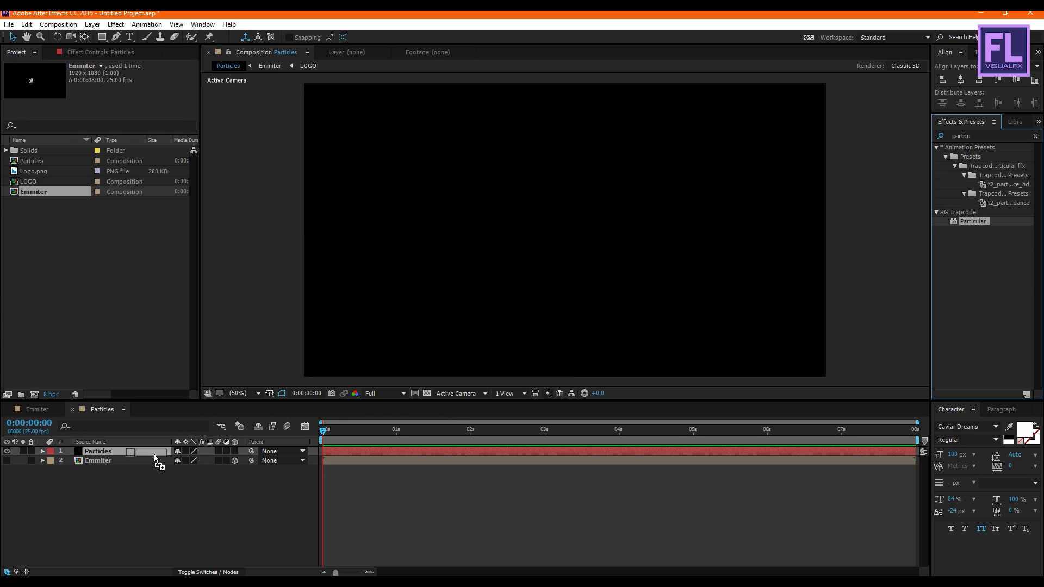
- Apply Particular to the Particles solid and move the current time to 0:00:02:15
drag(156, 459, 154, 455)
drag(330, 431, 516, 431)
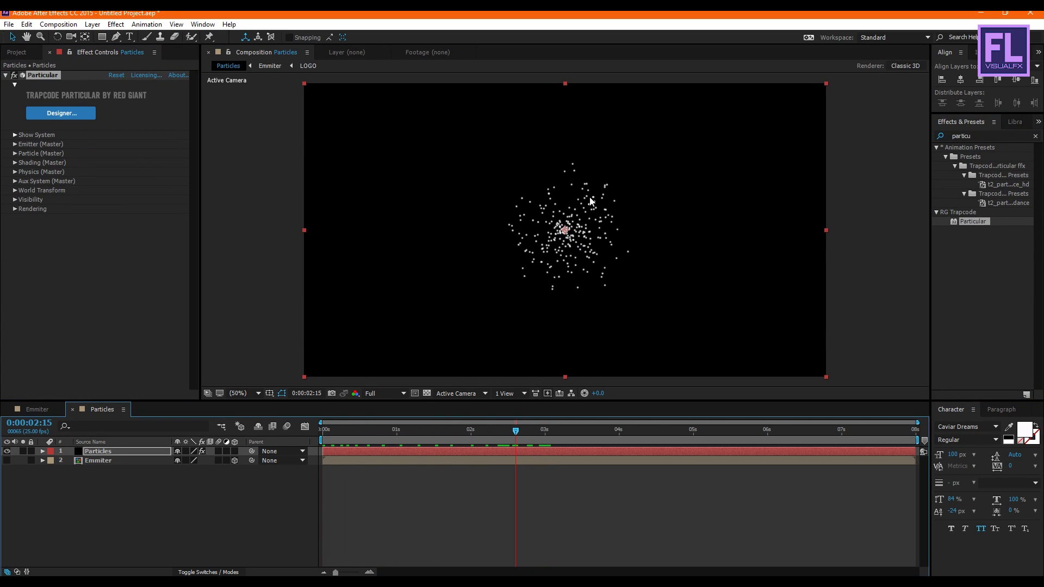
- In Particular's master emitter settings, set Particles/sec to 1000000 and the Emitter Type to Layer
click(14, 144)
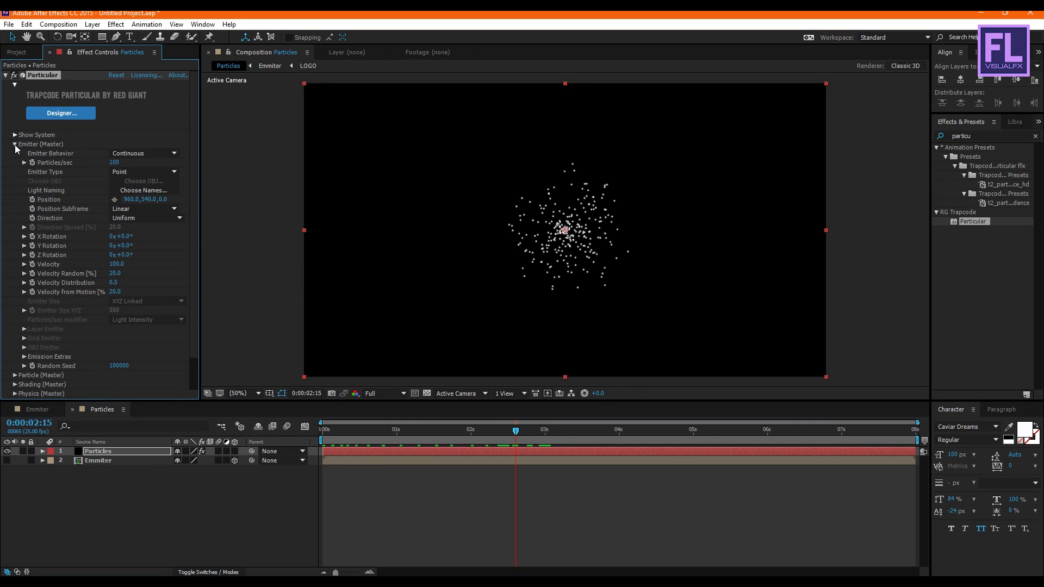
click(118, 163)
text(1000000)
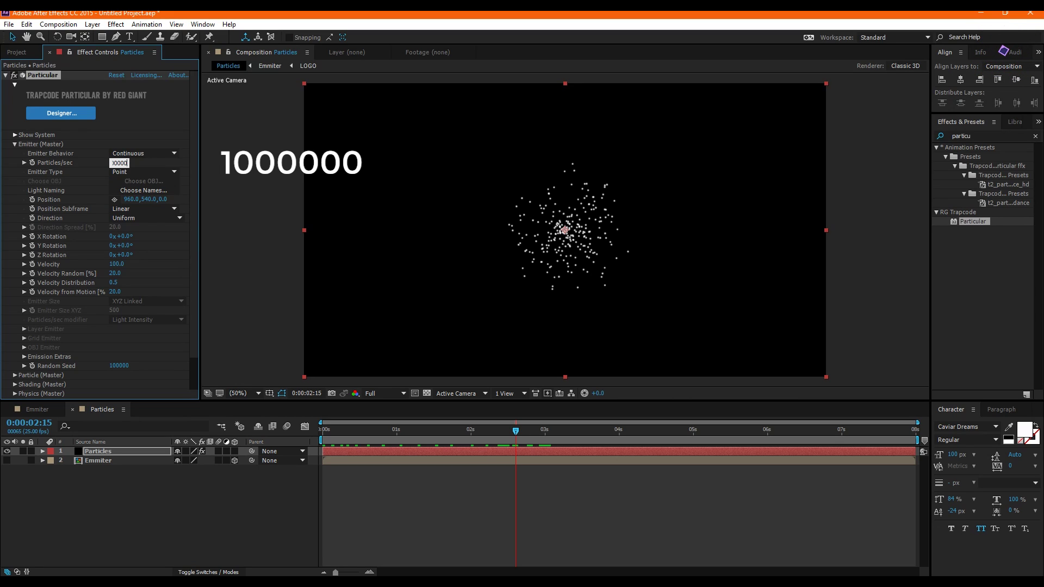
key(Return)
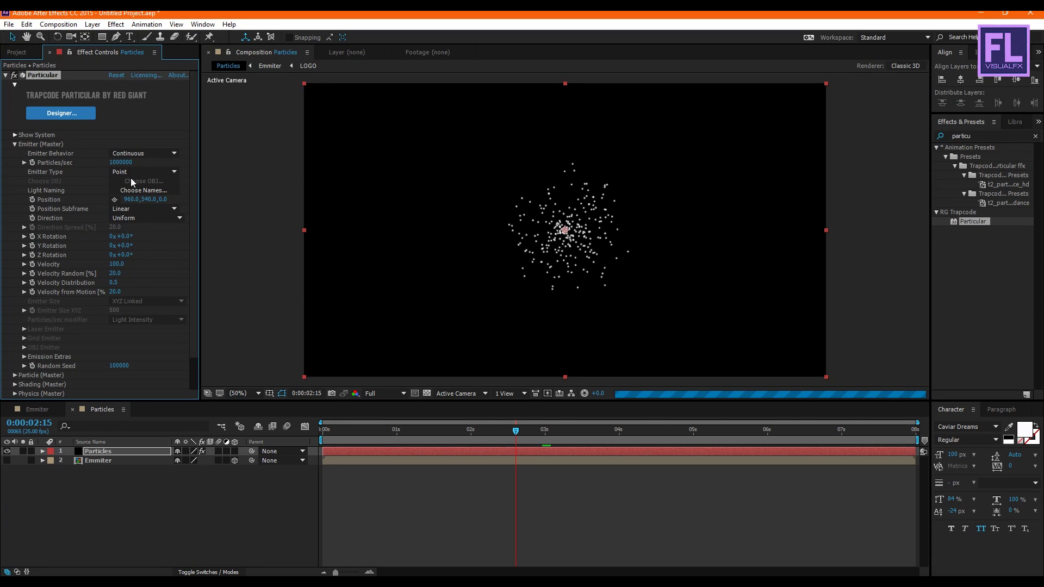
click(139, 172)
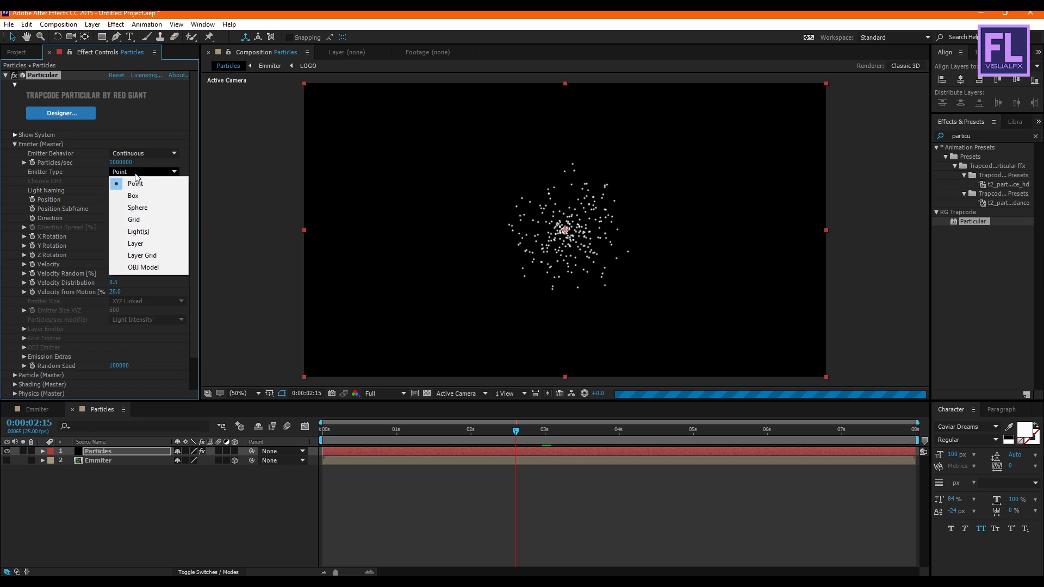
click(144, 245)
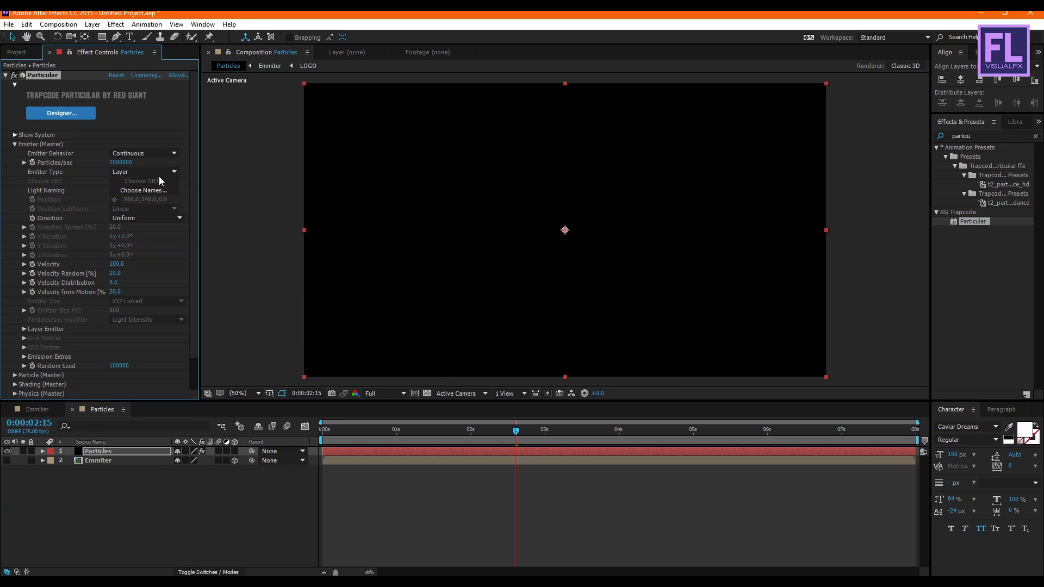
- Set the emitter's Velocity to 150
click(116, 265)
text(150)
key(Return)
- Use the Emmiter layer as the Layer Emitter source and set Layer Sampling to Particle Birth Time
scroll(155, 271, down, 1)
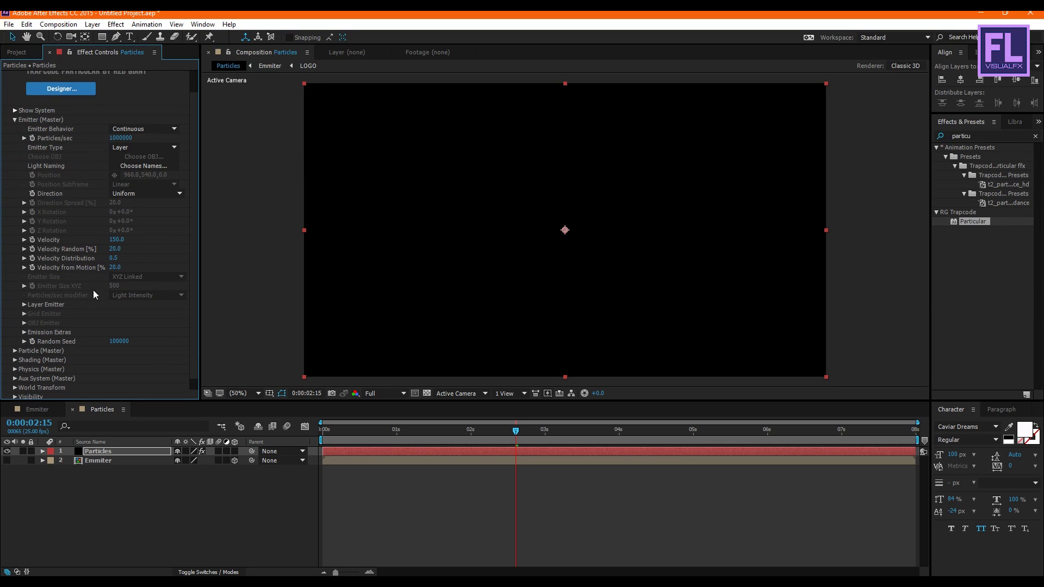
click(24, 305)
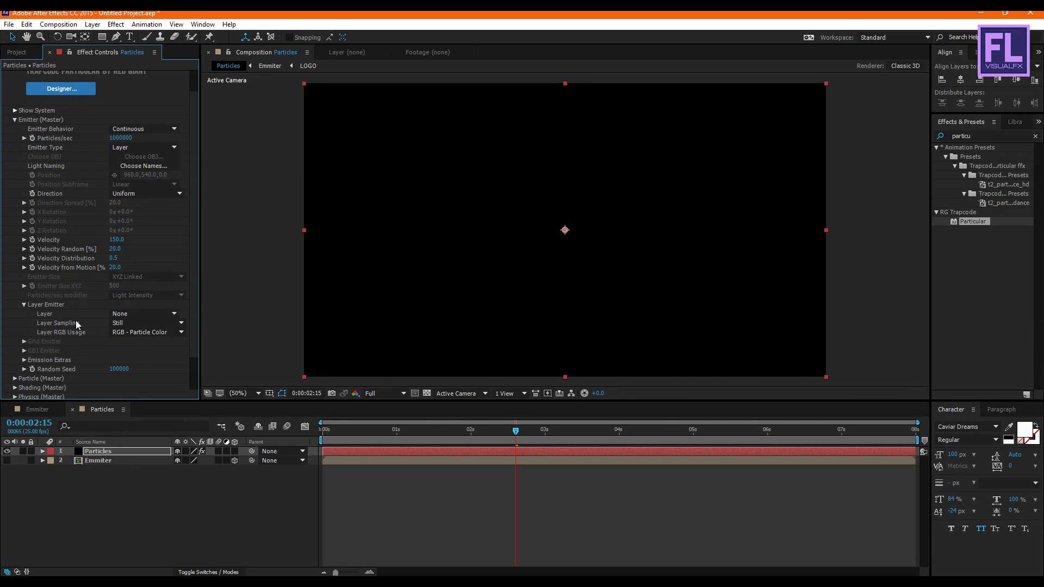
click(121, 315)
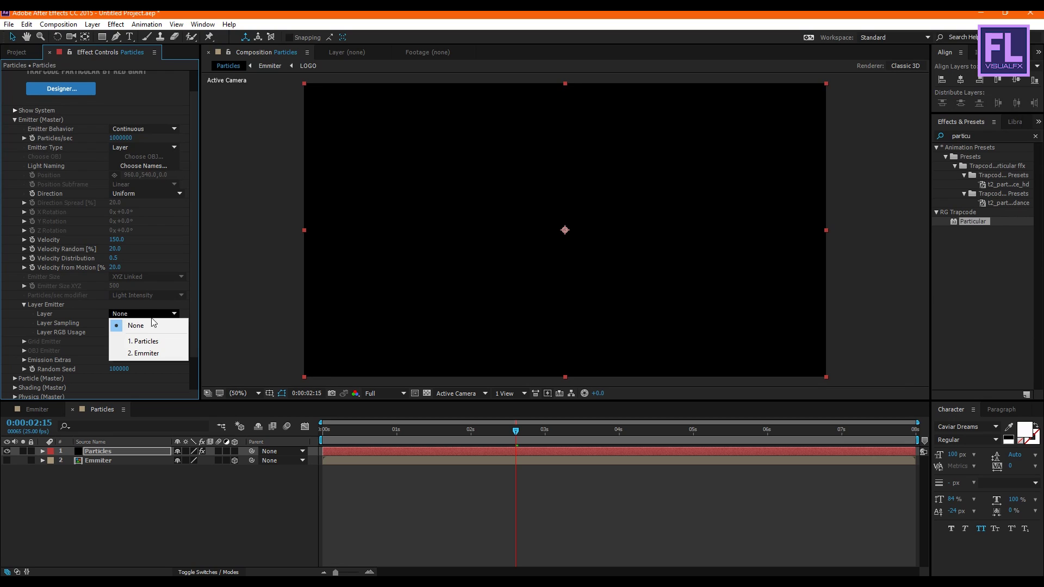
click(148, 354)
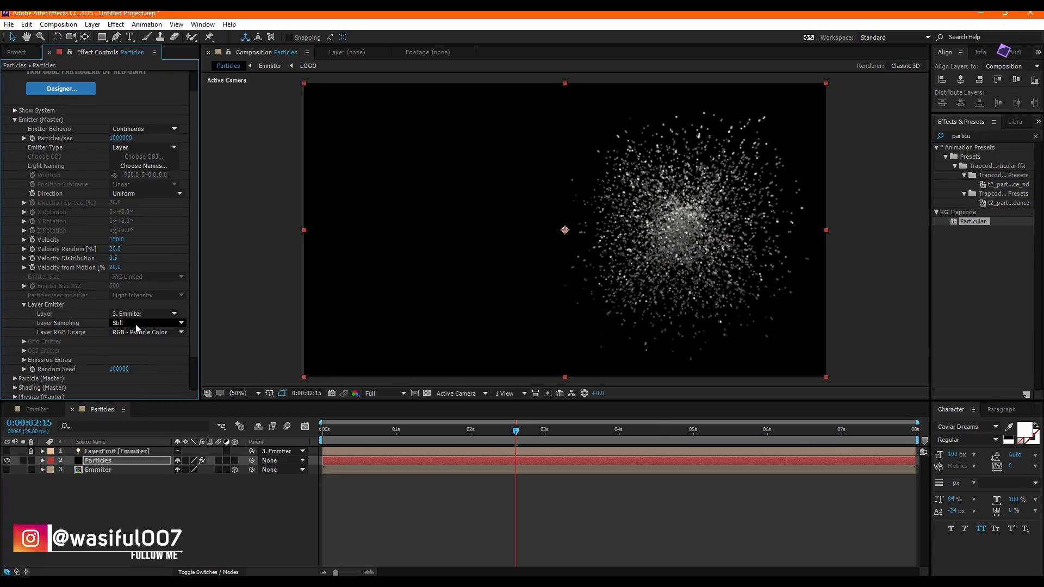
click(136, 328)
click(155, 345)
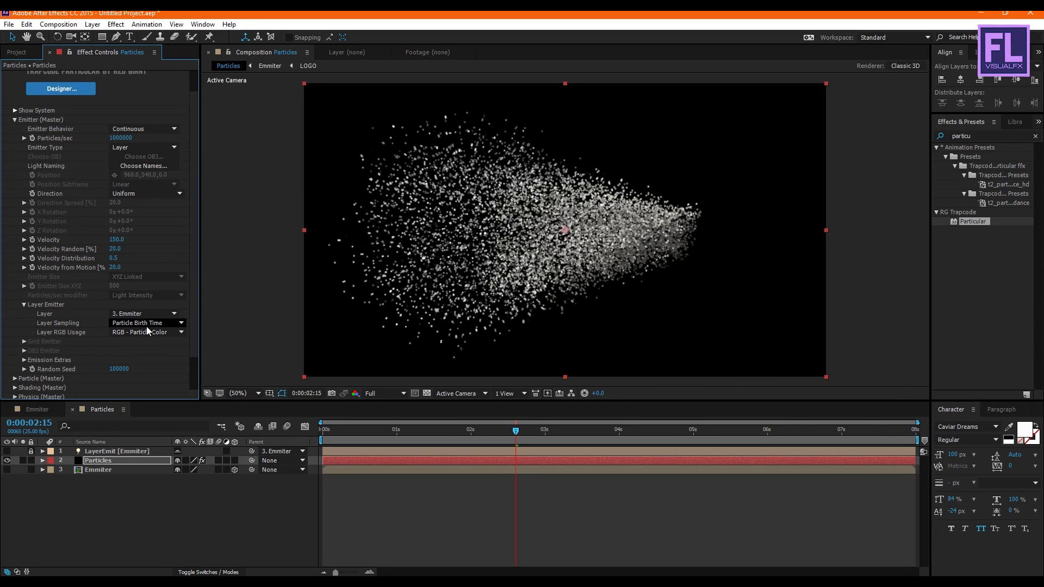
click(15, 120)
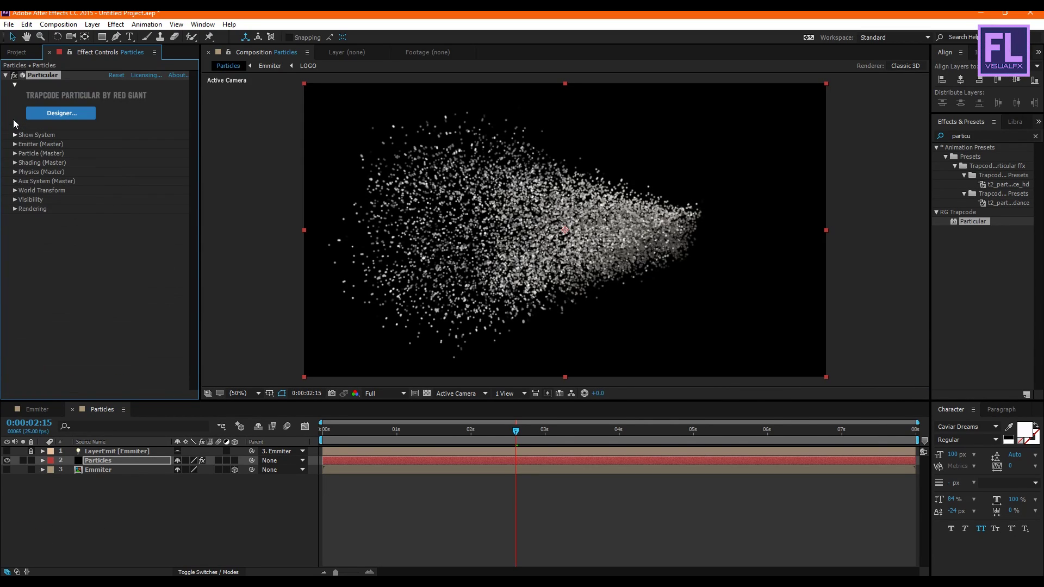
- In the master particle settings, set Life to 1 second, Life Random to 100% and Sphere Feather to 0
click(15, 153)
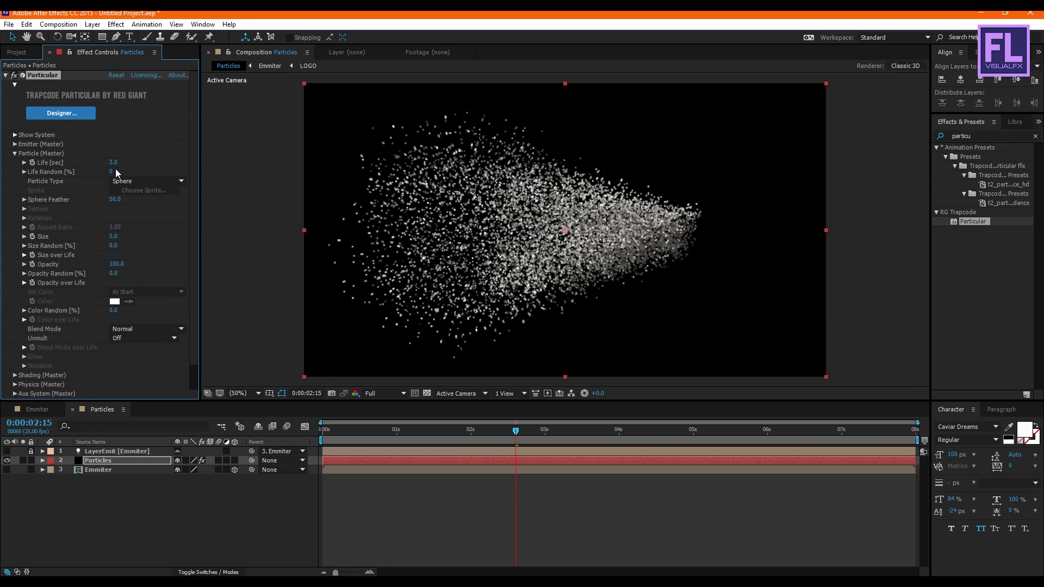
text(1)
key(Return)
drag(111, 172, 187, 169)
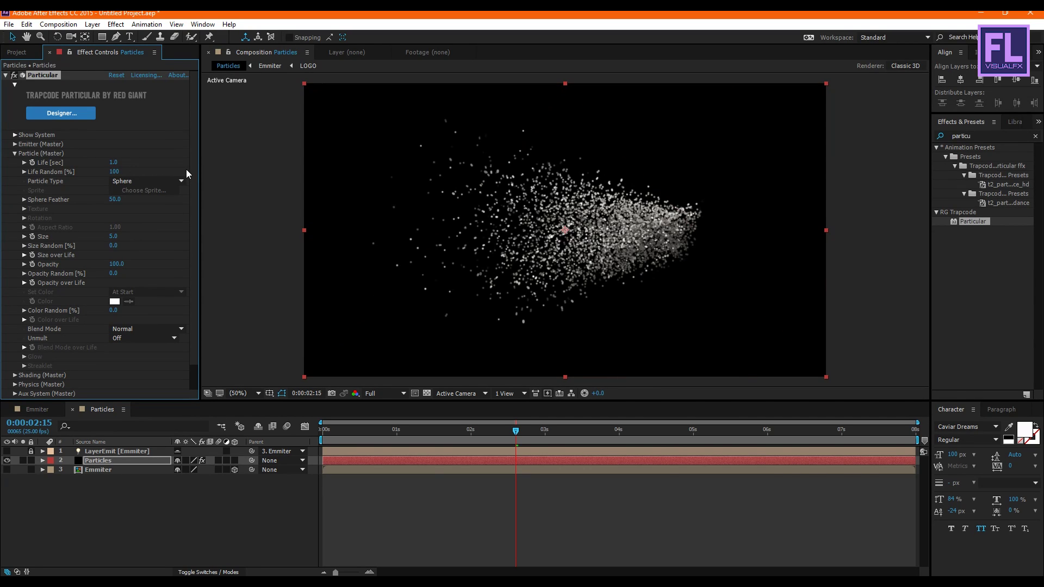
drag(114, 202, 60, 200)
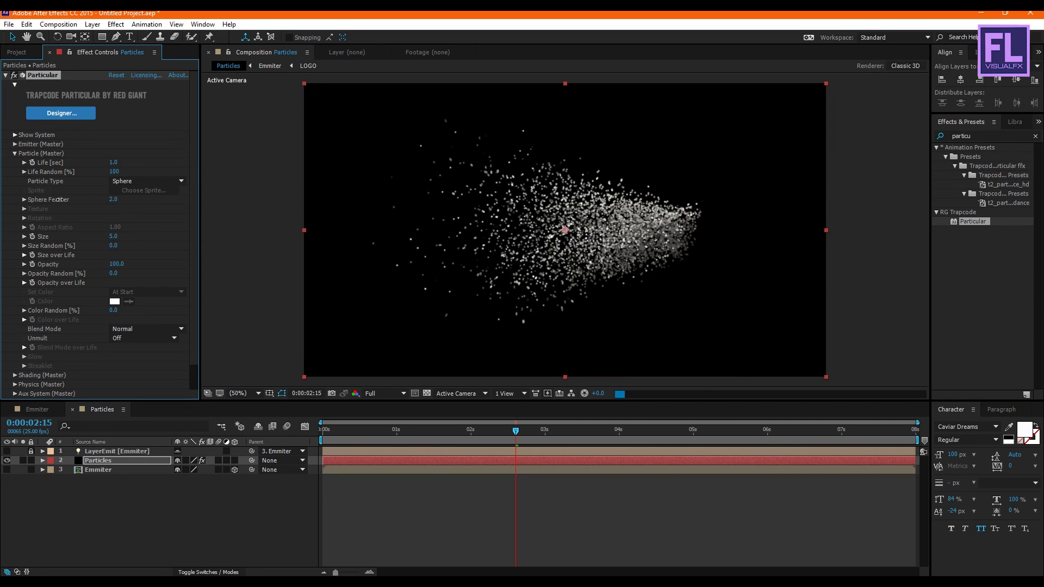
- Set the particle Size to 1.7 and Size Random to 100%
click(114, 237)
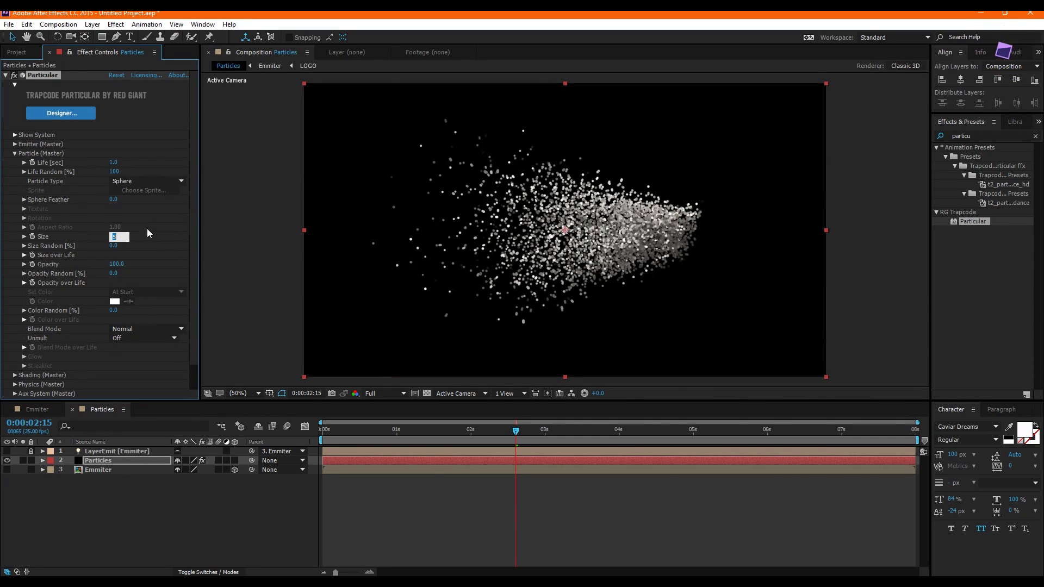
text(1.7)
key(Return)
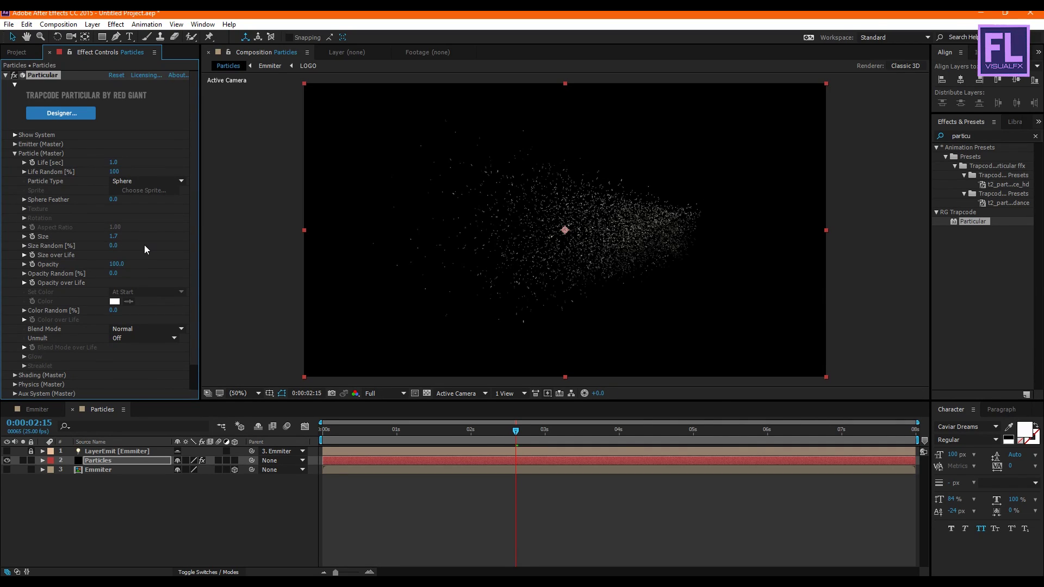
drag(136, 245, 164, 244)
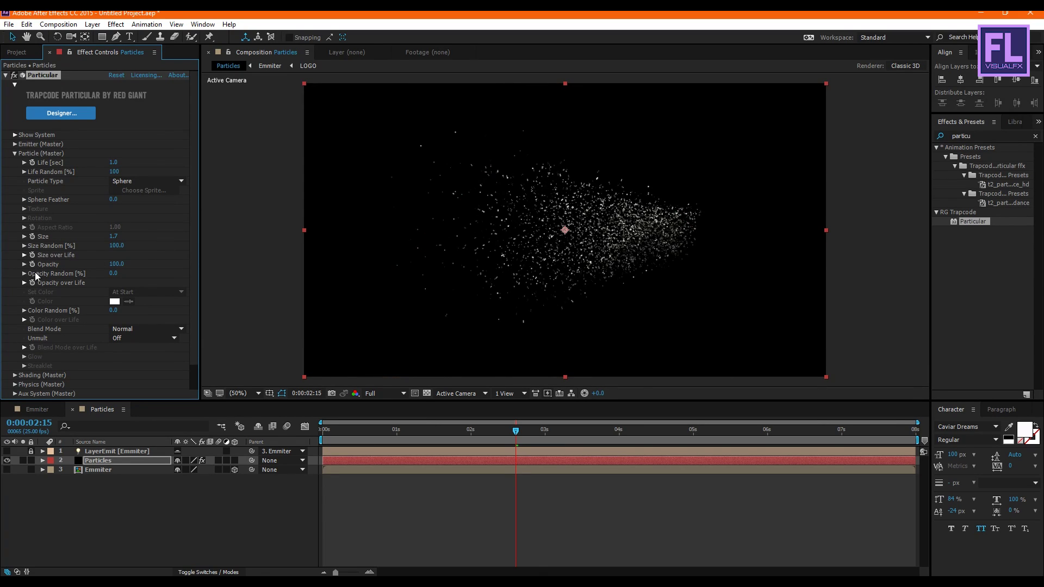
- Apply the flickering fade-out curve preset to the particles' Opacity over Life
click(24, 283)
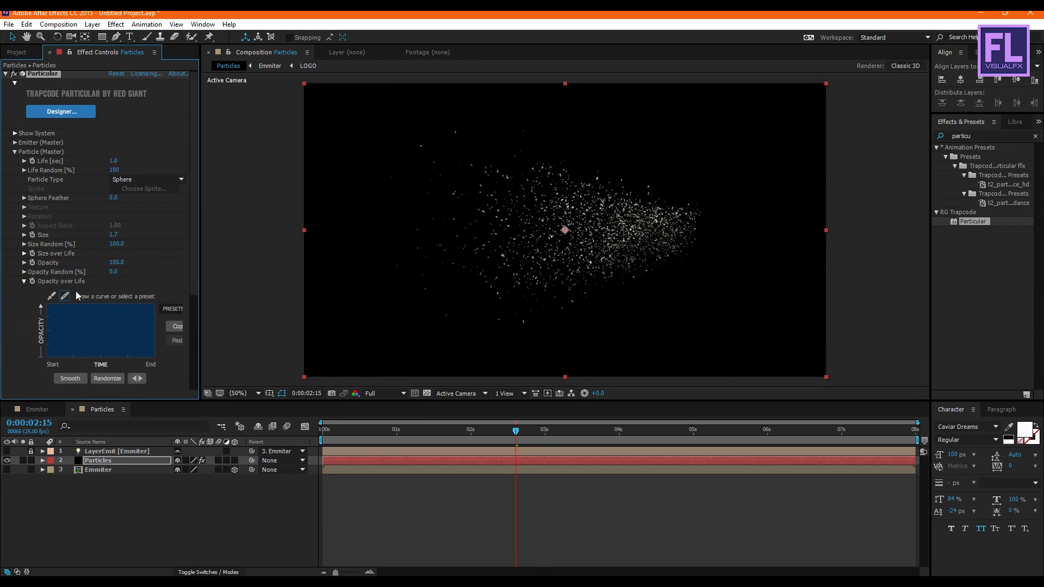
drag(201, 304, 223, 303)
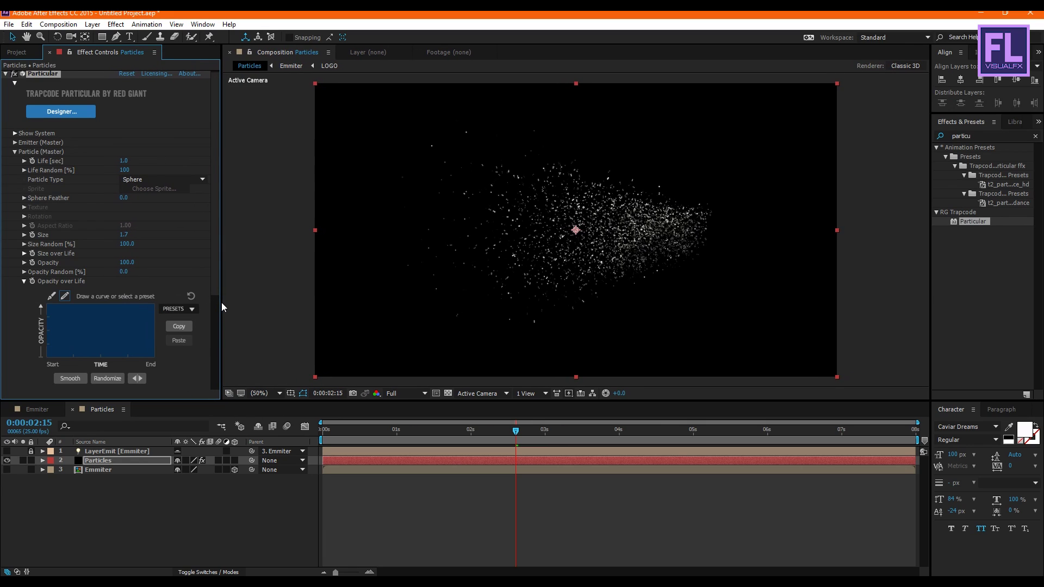
click(168, 310)
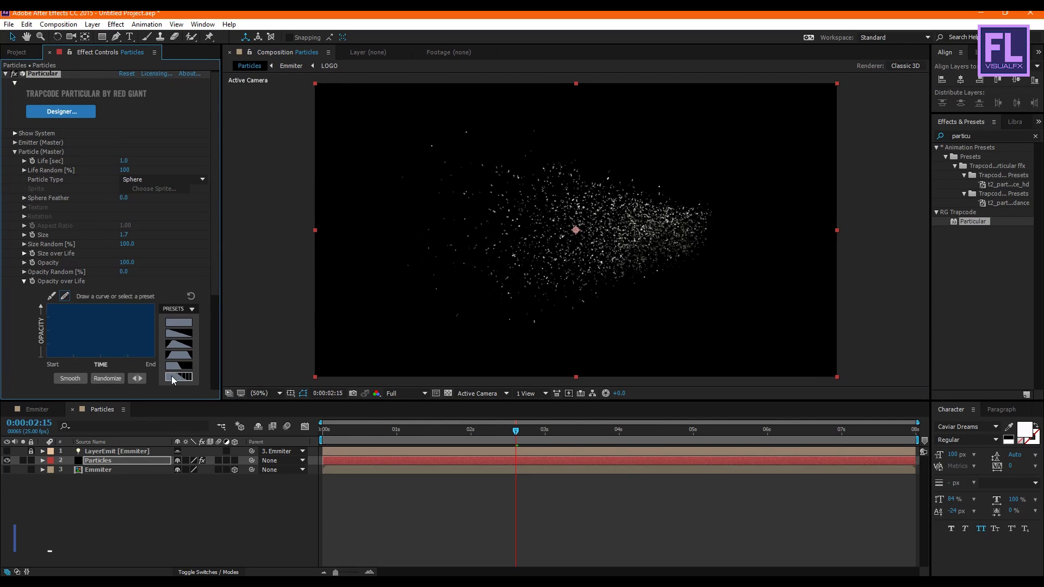
click(182, 377)
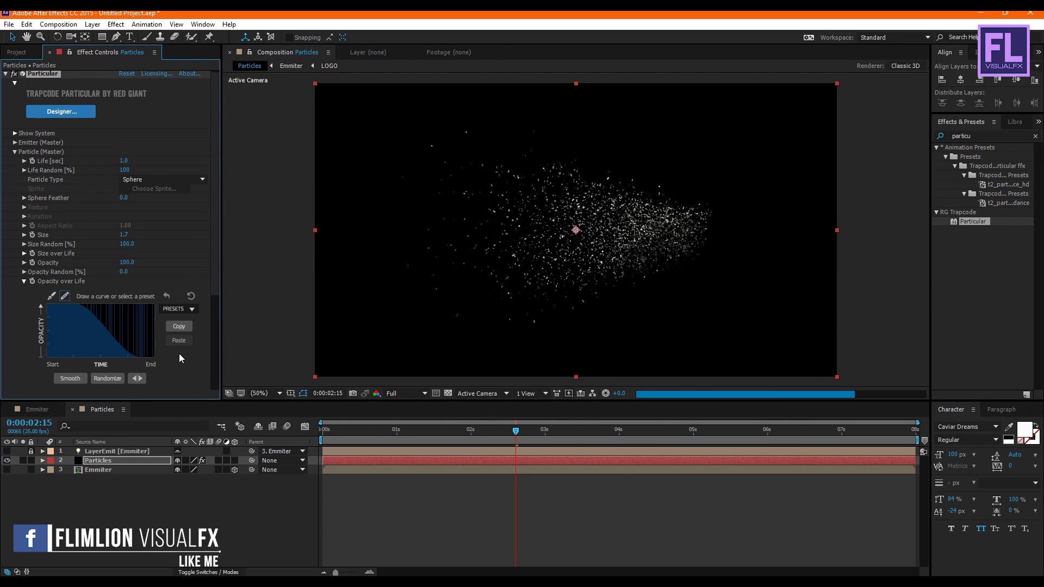
click(24, 281)
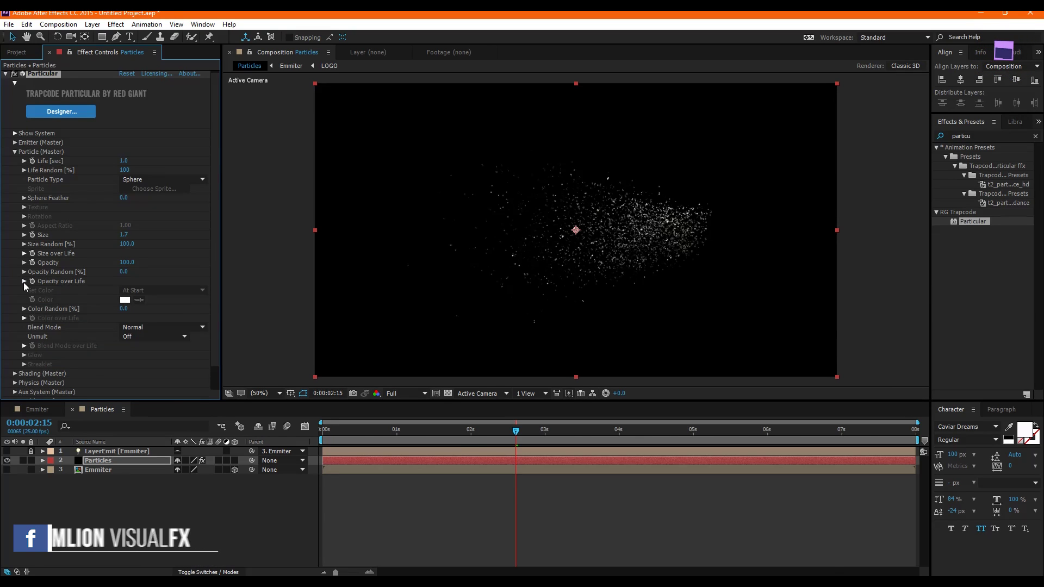
- Set the particles' Blend Mode to Screen and collapse the master particle settings
click(133, 328)
click(145, 363)
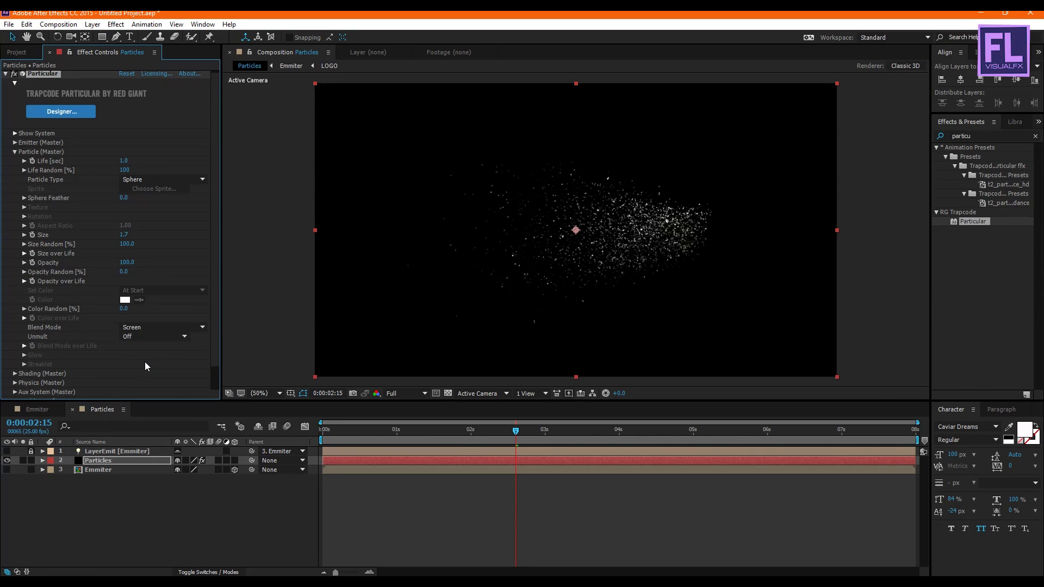
click(15, 152)
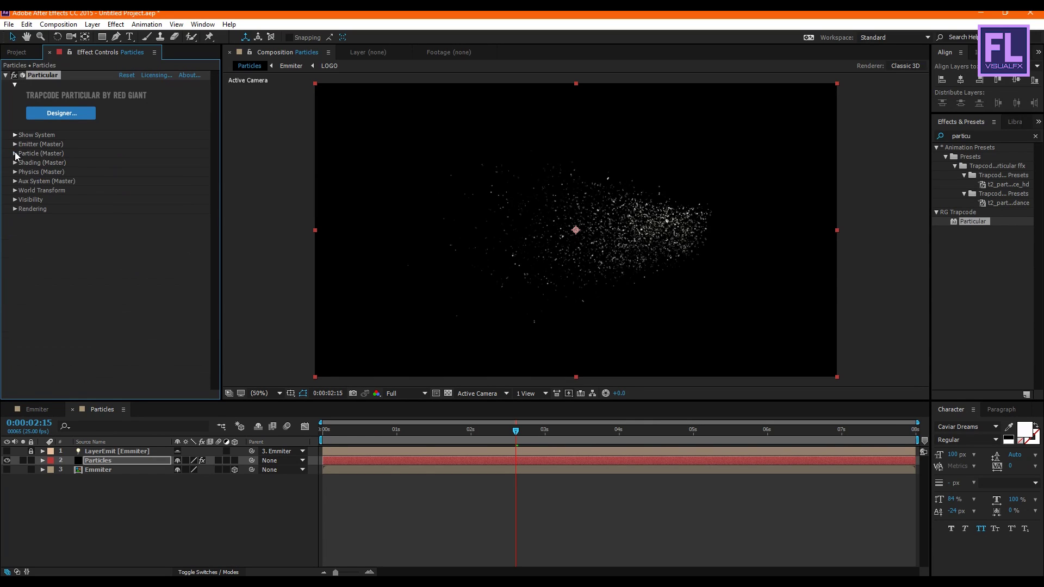
- Set Gravity to -100 in Particular's master physics settings
click(14, 172)
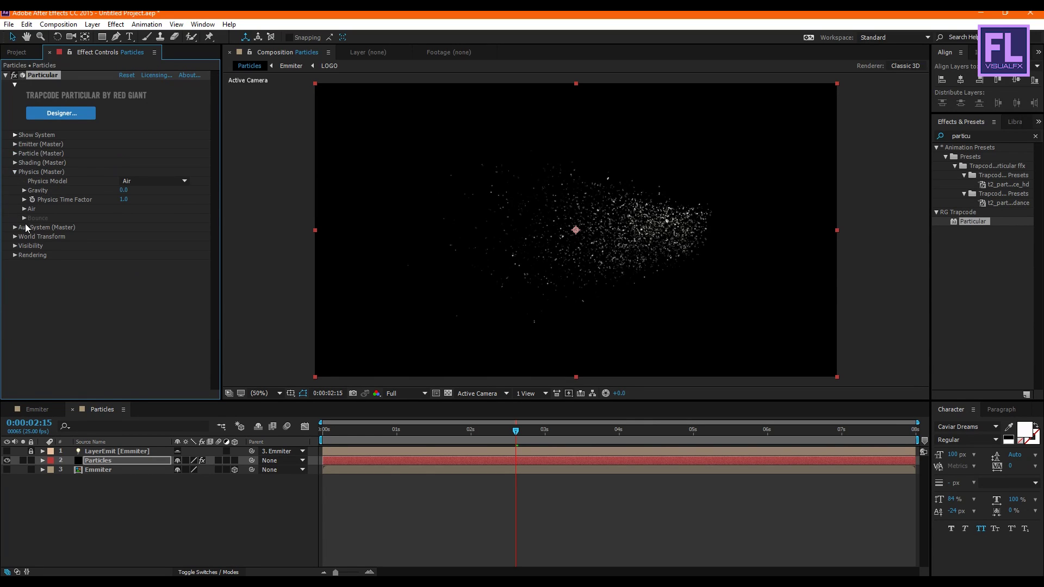
click(123, 190)
text(-1)
key(Return)
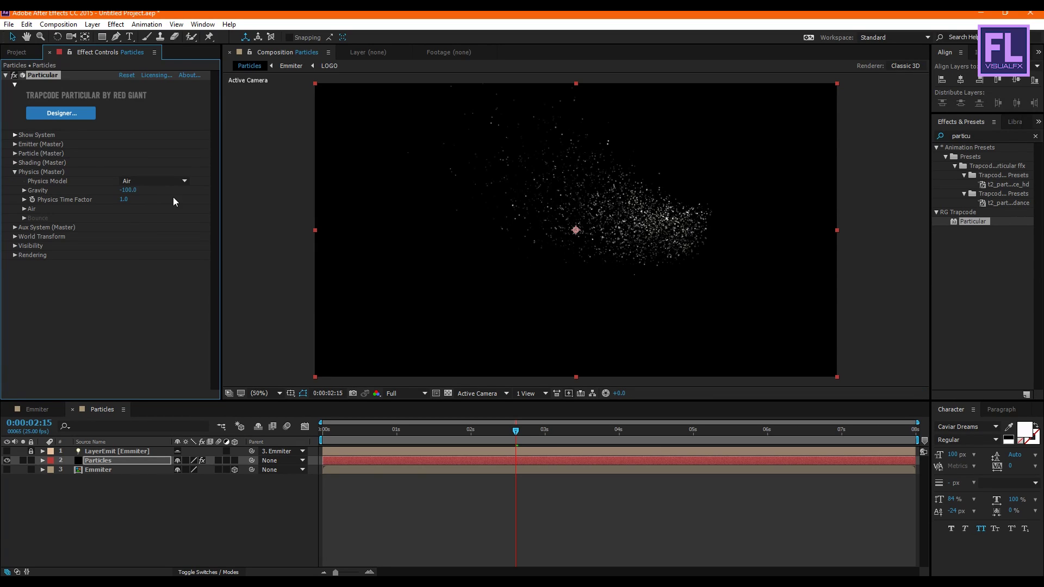
- In the Air physics settings, set Air Resistance to 1 and Wind X to 100
click(23, 209)
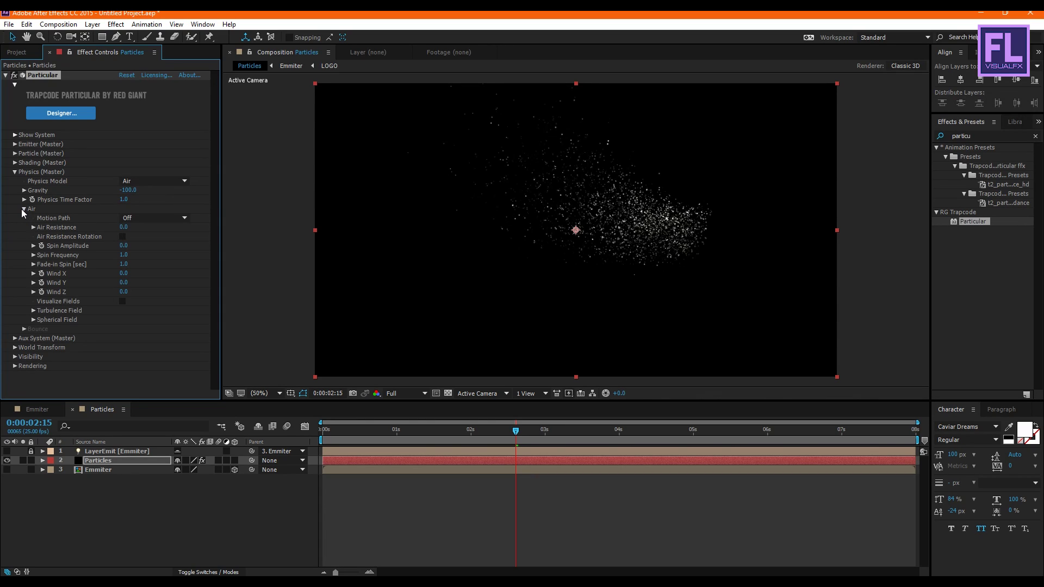
click(125, 227)
text(1)
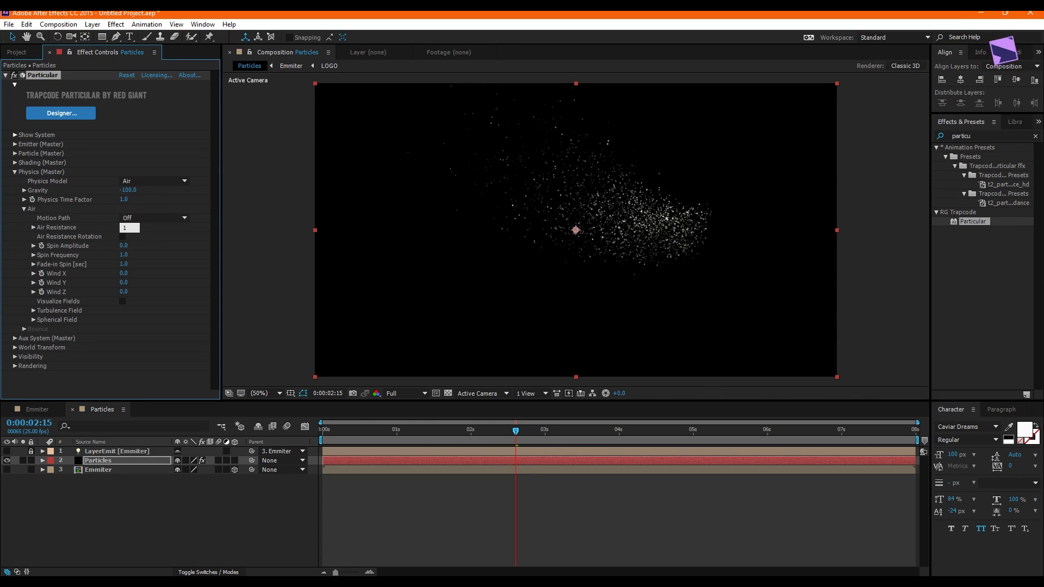
key(Return)
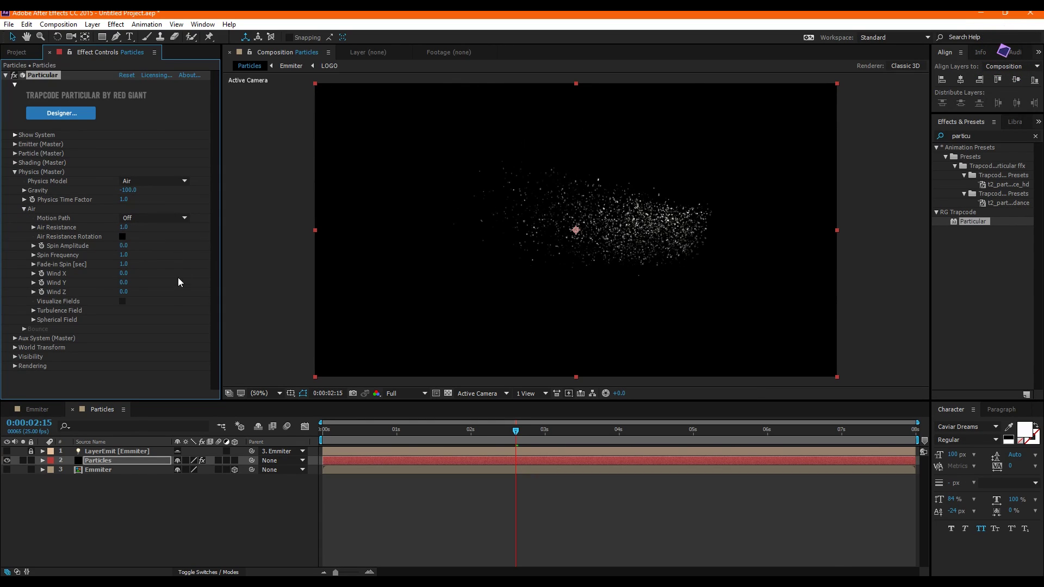
click(125, 274)
text(100)
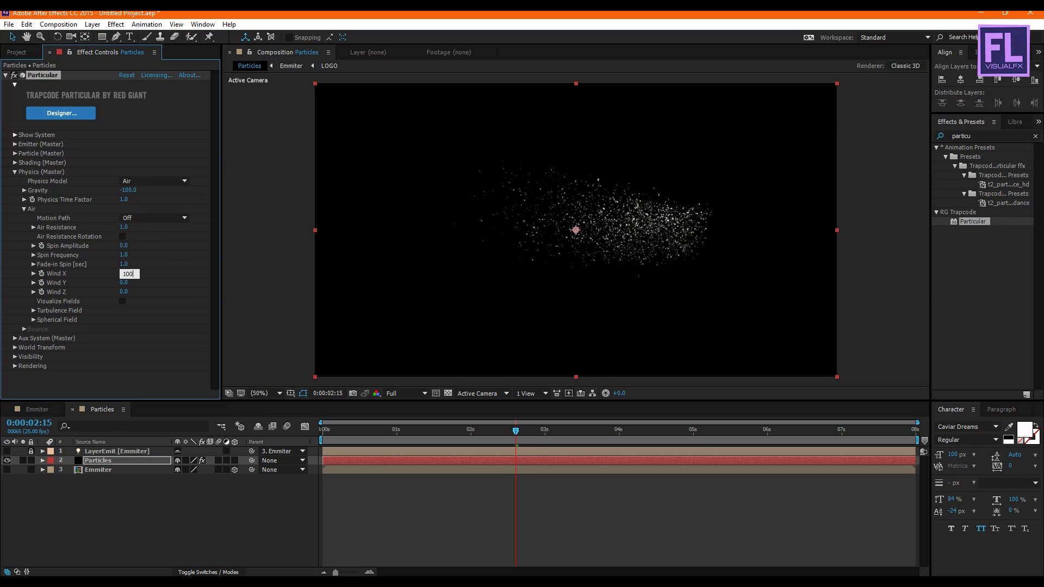
key(Return)
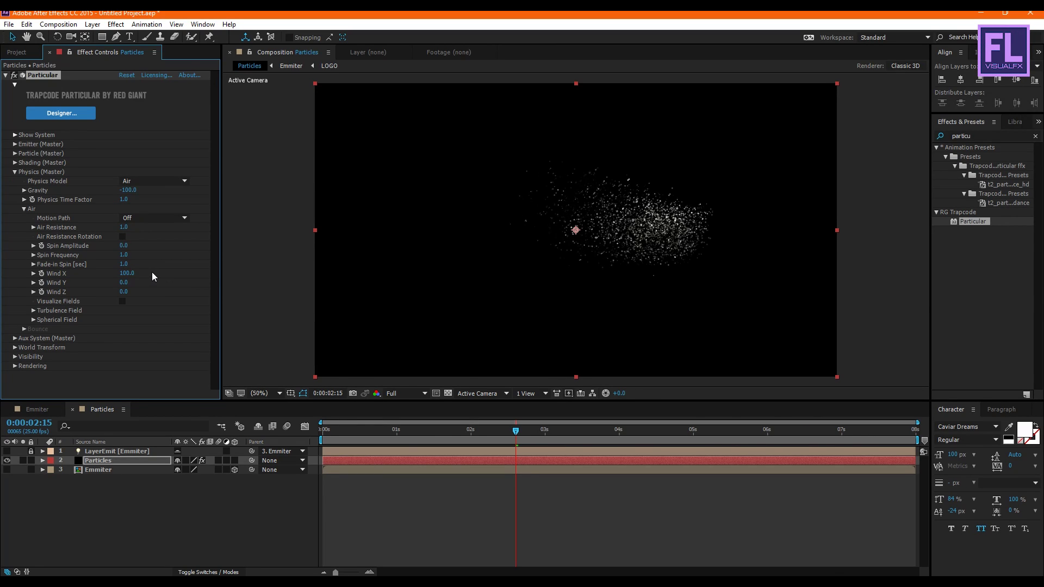
- Set the Turbulence Field's Affect Position to 100 and collapse the Air settings
click(34, 311)
scroll(33, 311, down, 2)
click(124, 283)
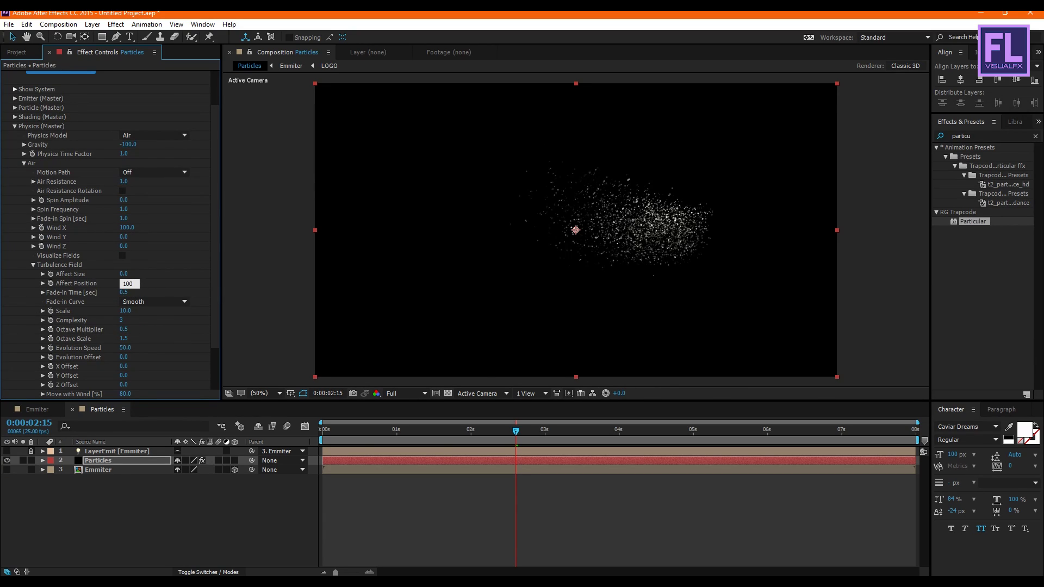
key(Return)
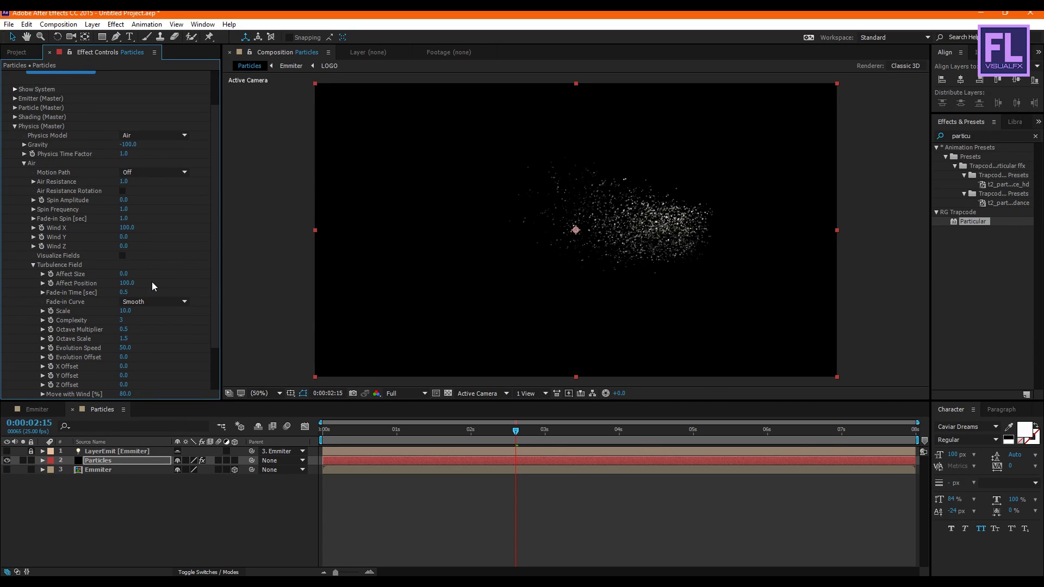
click(23, 164)
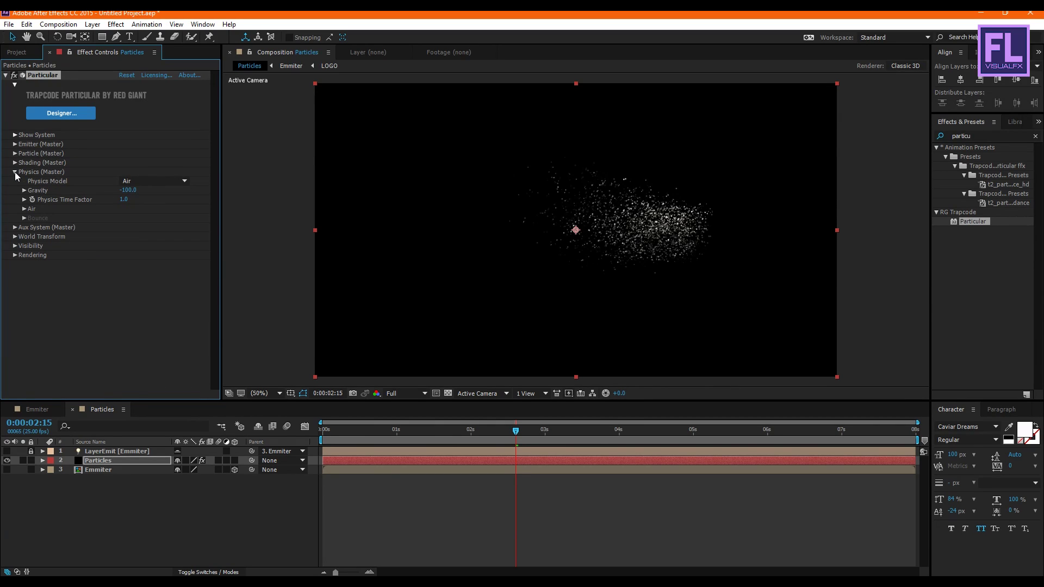
- Collapse Particular's physics settings and set the rendering Particle Amount to 200
click(15, 172)
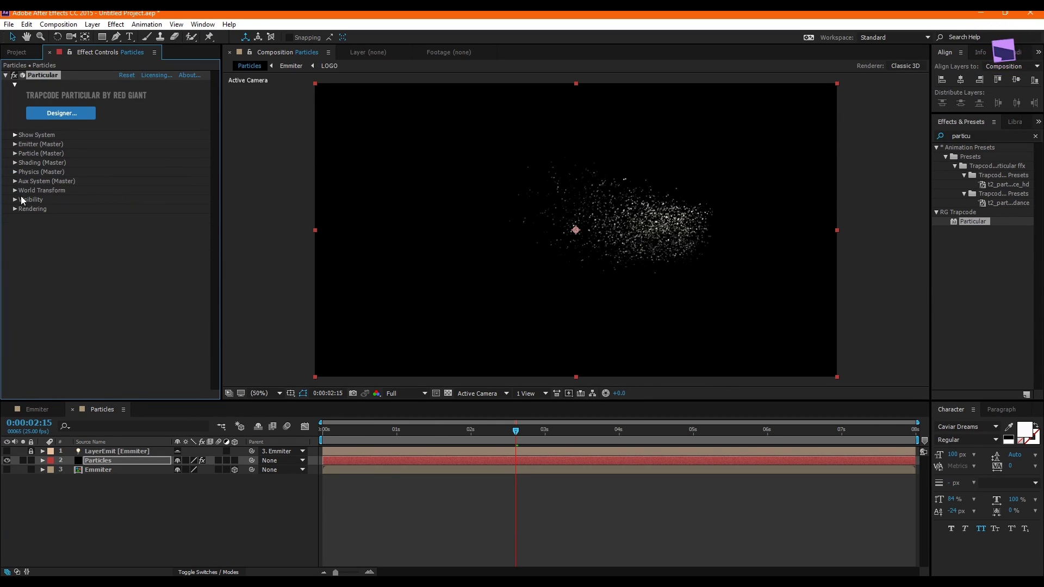
click(15, 209)
click(127, 246)
text(200)
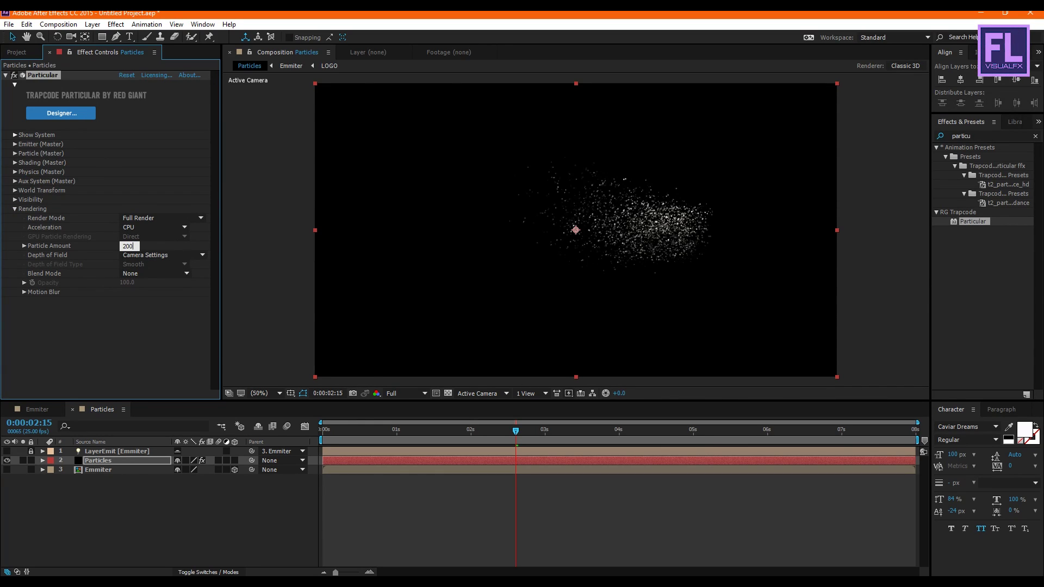
key(Return)
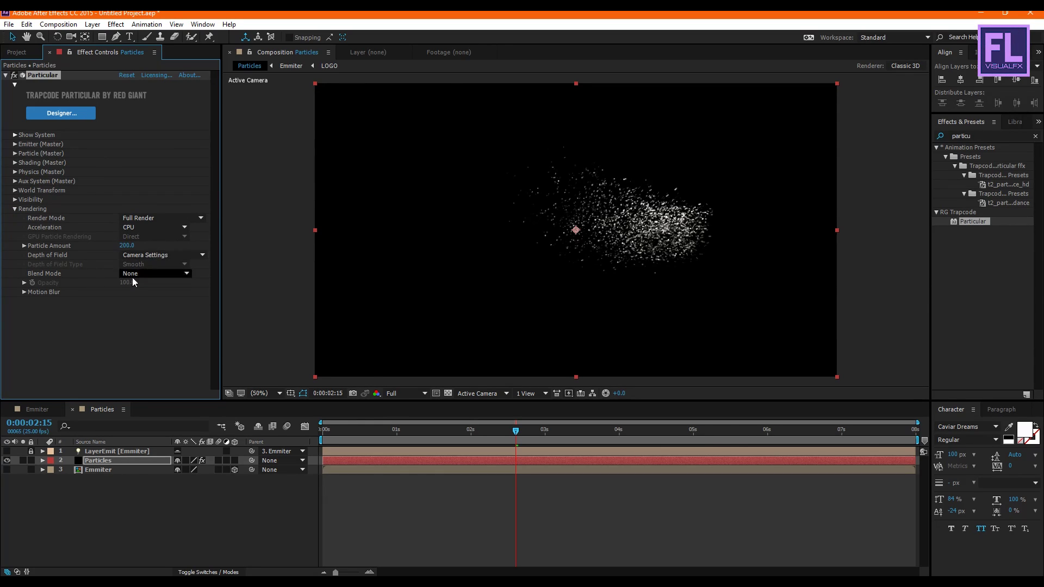
- Turn on Particular's Motion Blur with a Shutter Angle of 90 and move the current time to 0:00:02:05
click(24, 292)
click(134, 302)
click(142, 337)
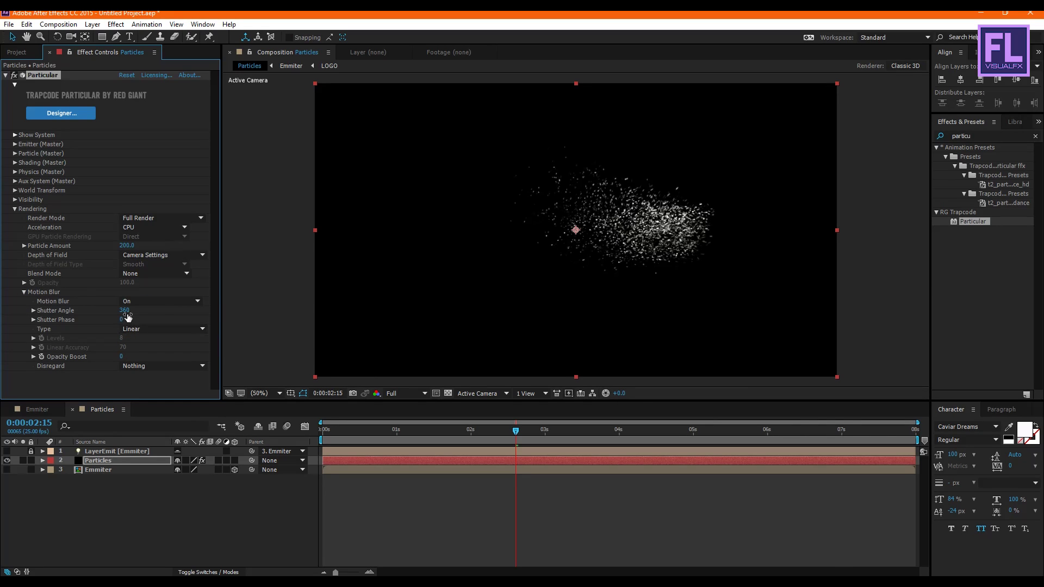
text(90)
key(Return)
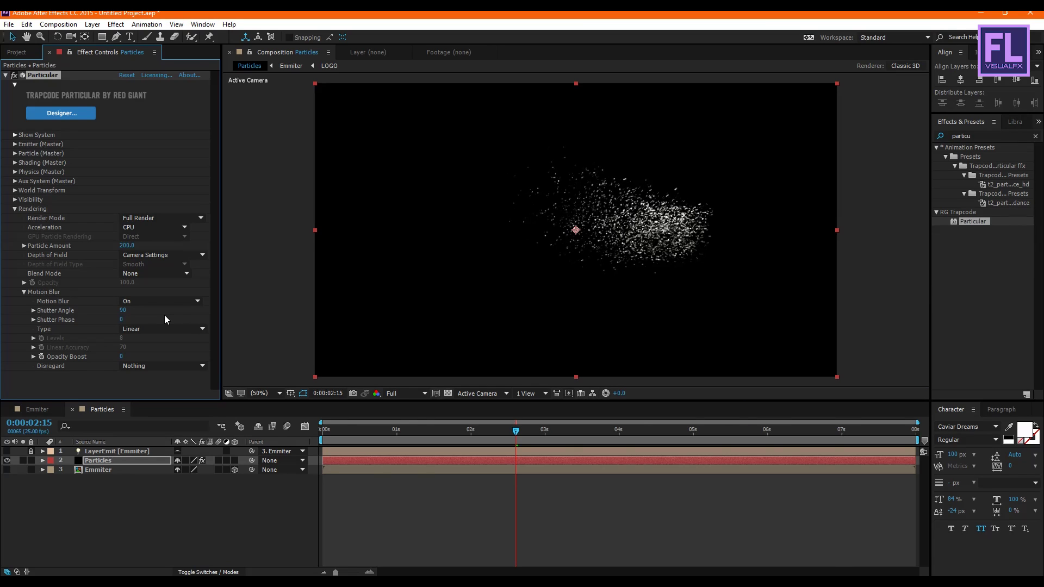
click(486, 431)
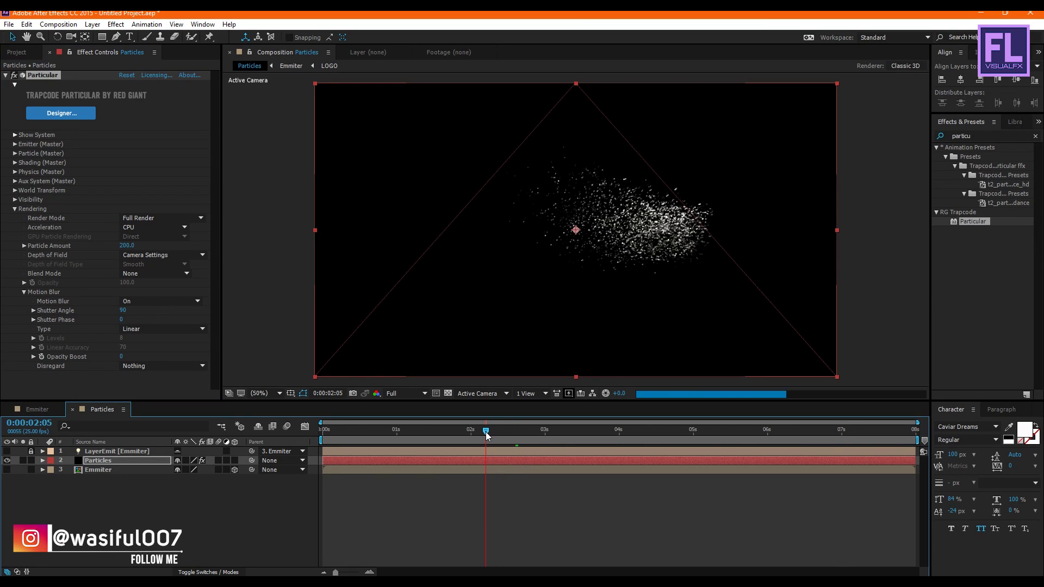
click(14, 209)
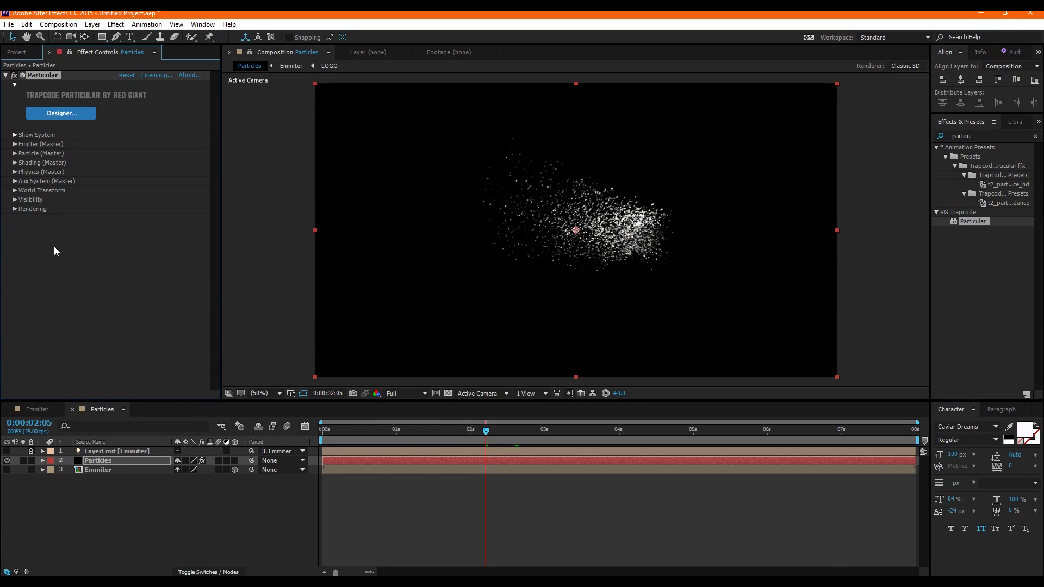
- Apply the Stylize Glow effect to the Particles layer and set its Glow Threshold to 87%
click(991, 134)
click(1035, 136)
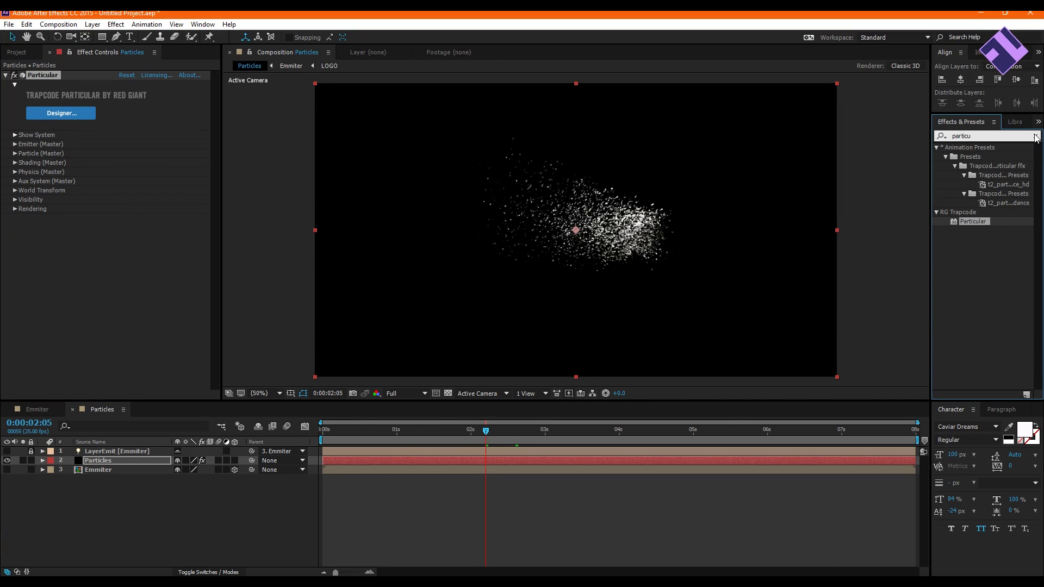
text(glow)
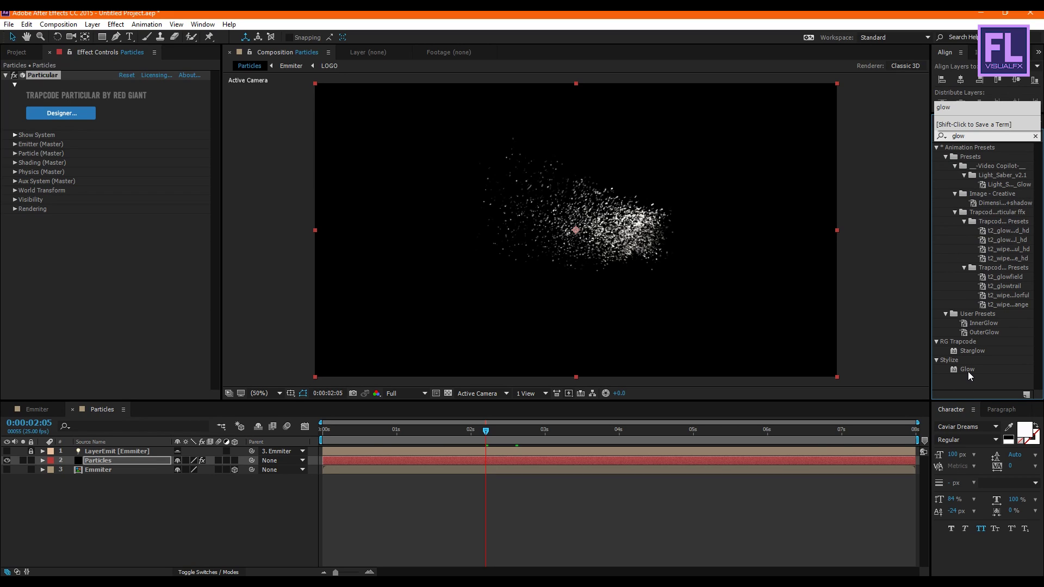
drag(968, 371, 116, 462)
click(129, 237)
text(87)
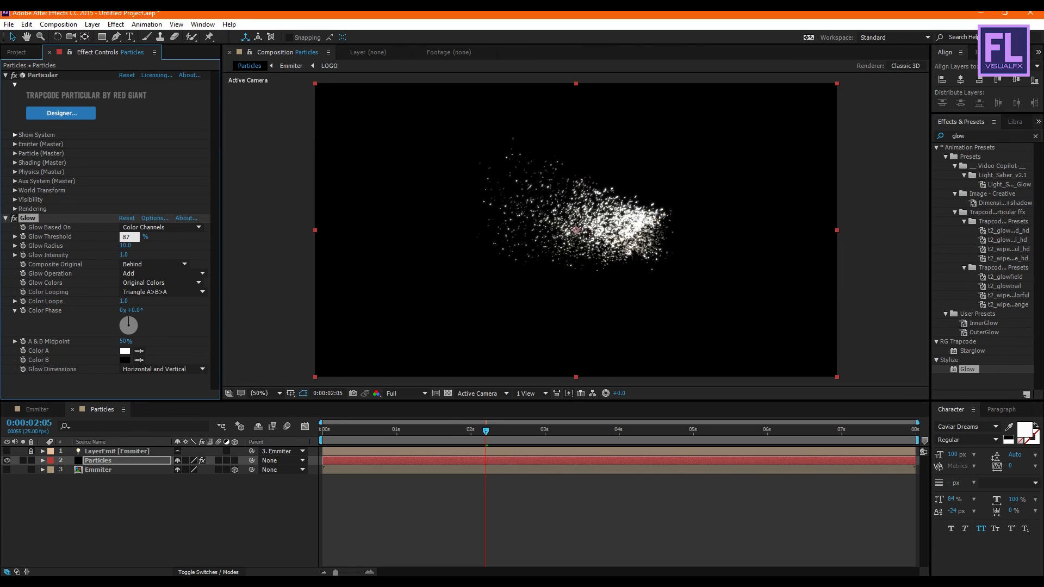
key(Return)
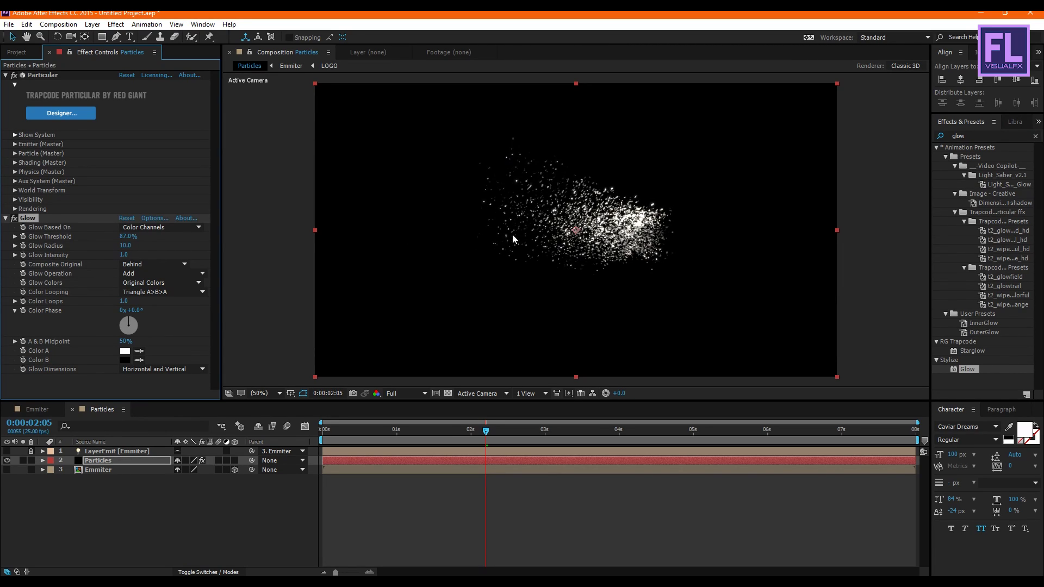
- Add the Sharpen effect to the Particles layer with a Sharpen Amount of 10
click(1036, 136)
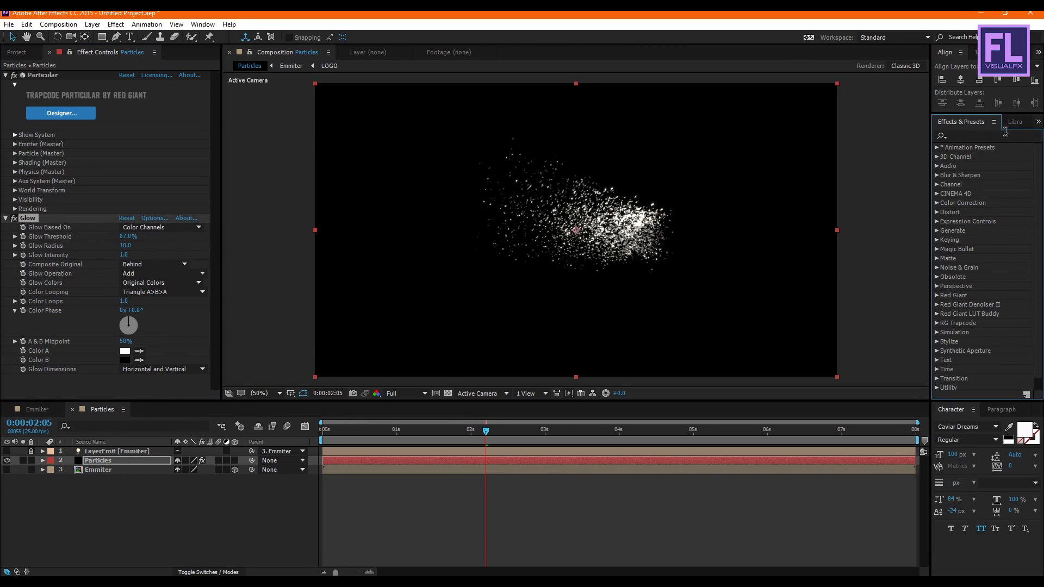
click(1006, 137)
text(sharp)
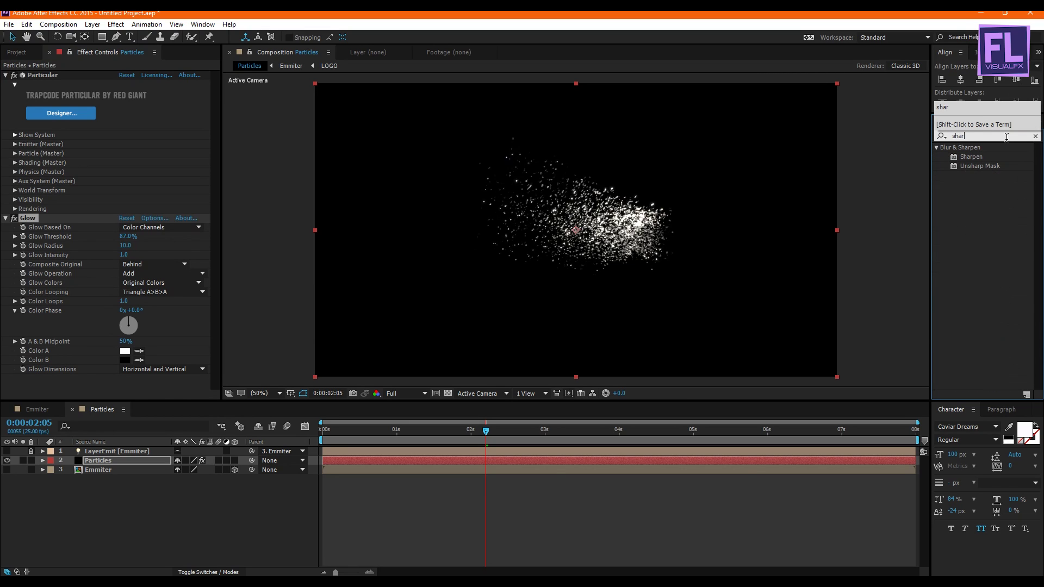
click(980, 157)
drag(969, 158, 123, 363)
click(123, 387)
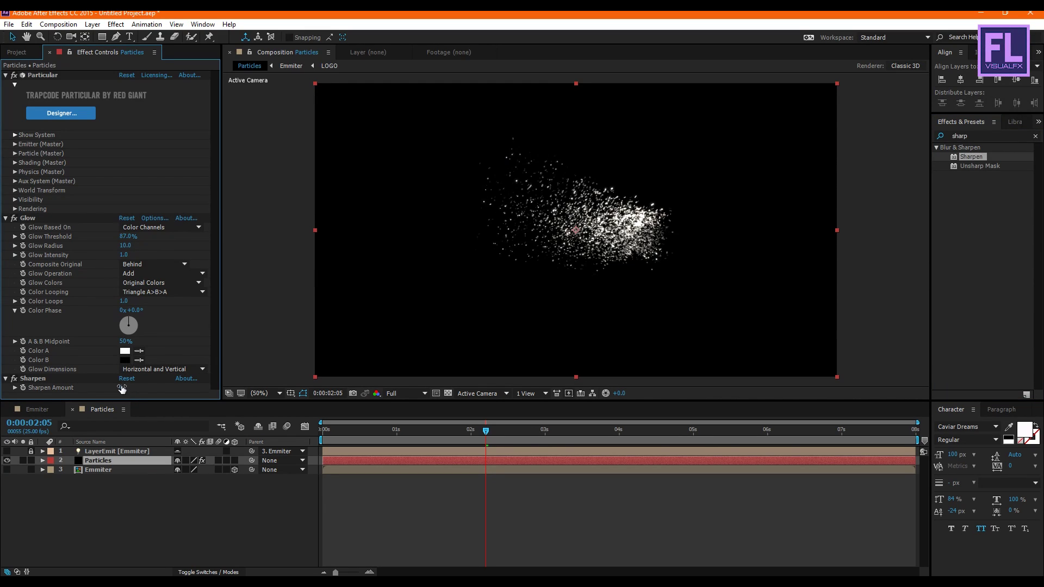
text(10)
key(Return)
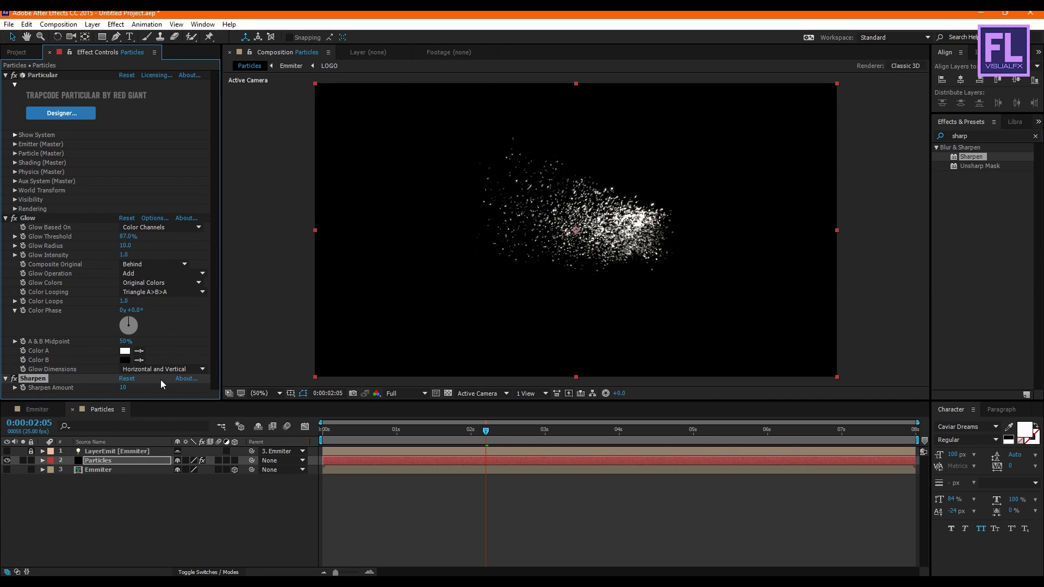
- Duplicate the Particles layer and set the lower copy's master emitter Velocity to 200
click(112, 462)
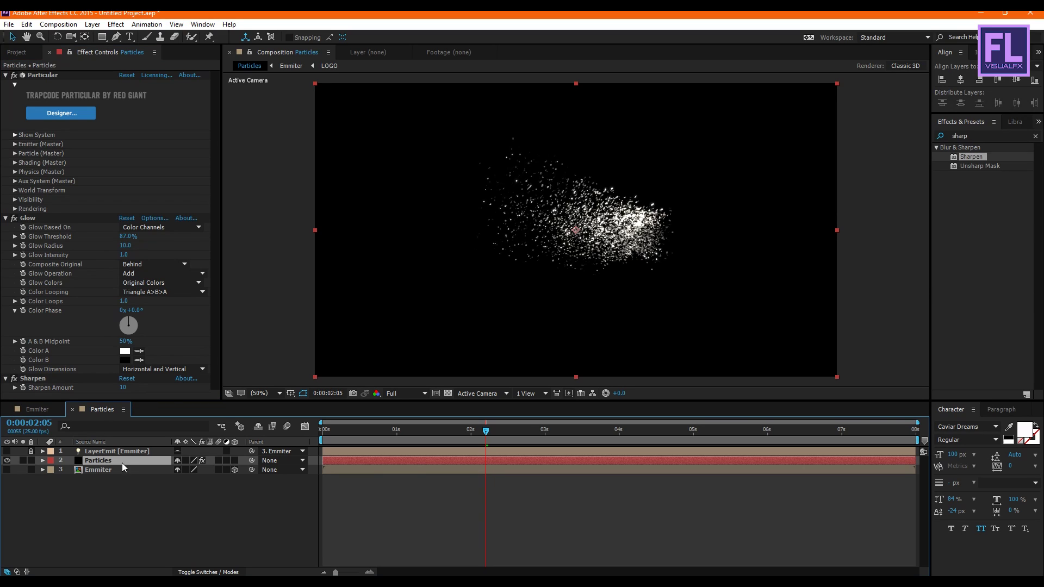
key(ctrl+d)
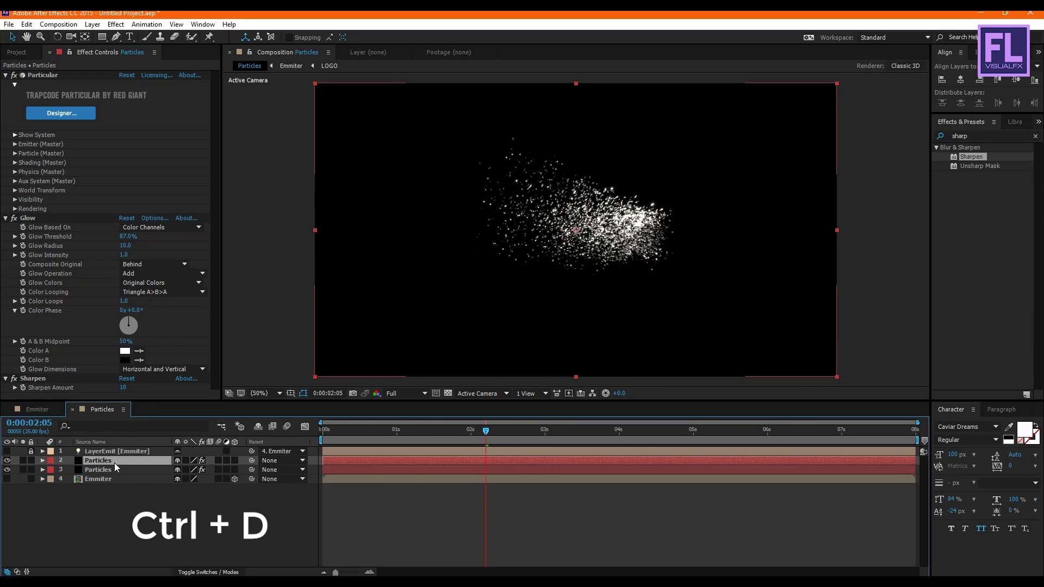
click(120, 471)
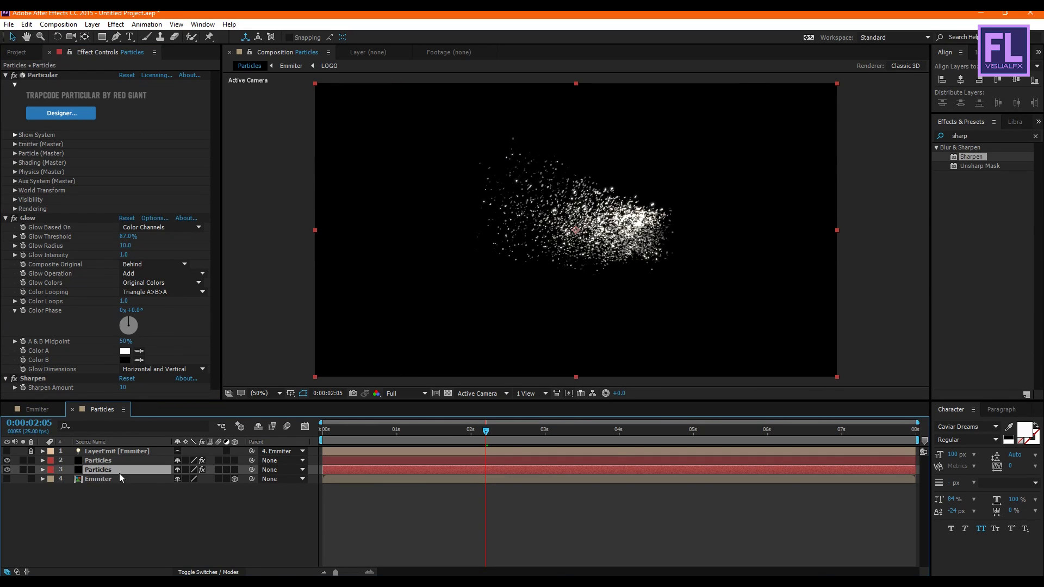
click(15, 143)
click(126, 264)
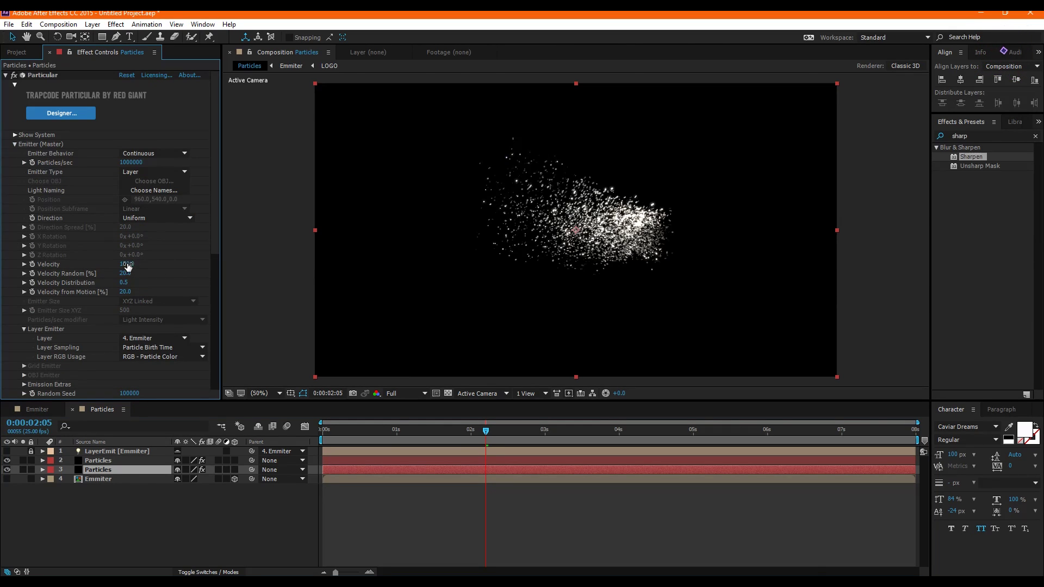
text(200)
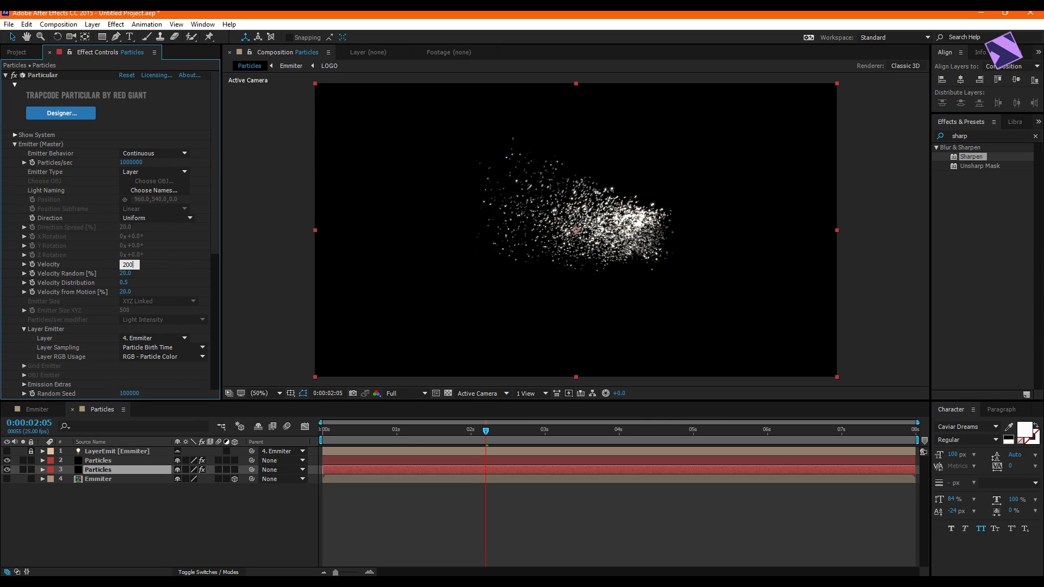
key(Return)
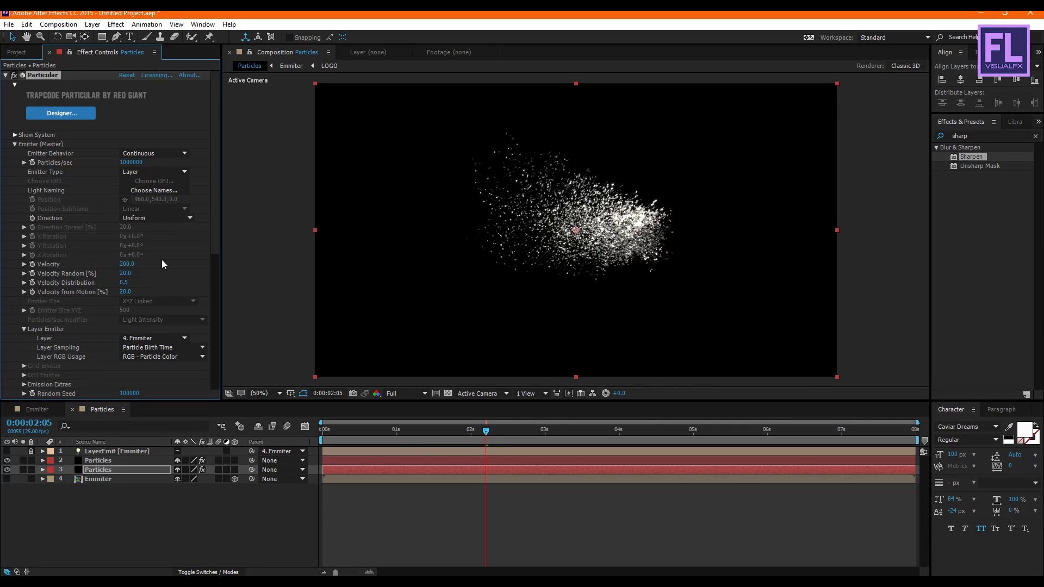
click(15, 144)
- Set the lower Particles layer's particle Life to 4 seconds and Size to 0.8
click(15, 153)
click(129, 162)
text(4)
key(Return)
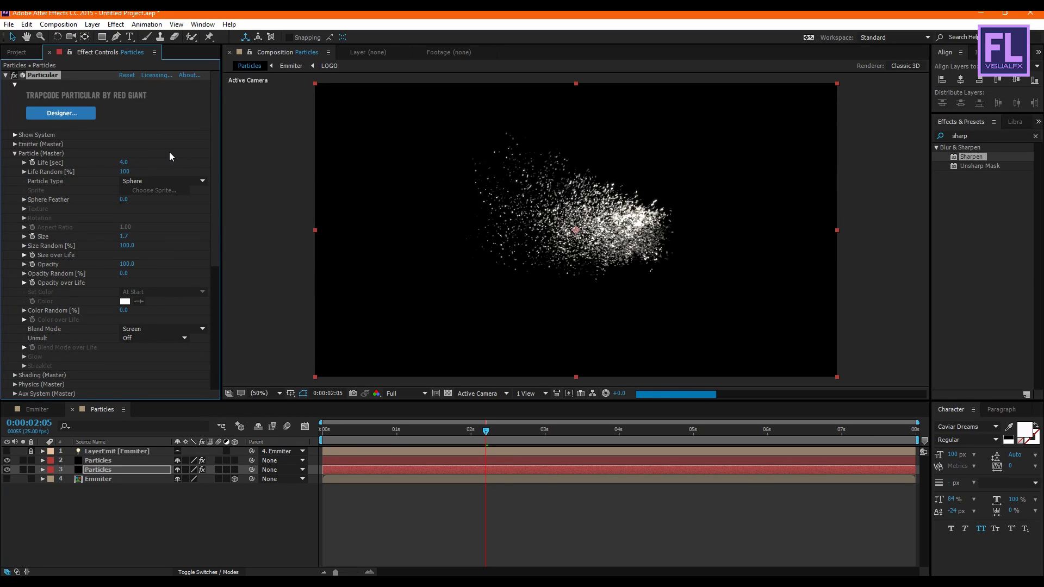
click(124, 236)
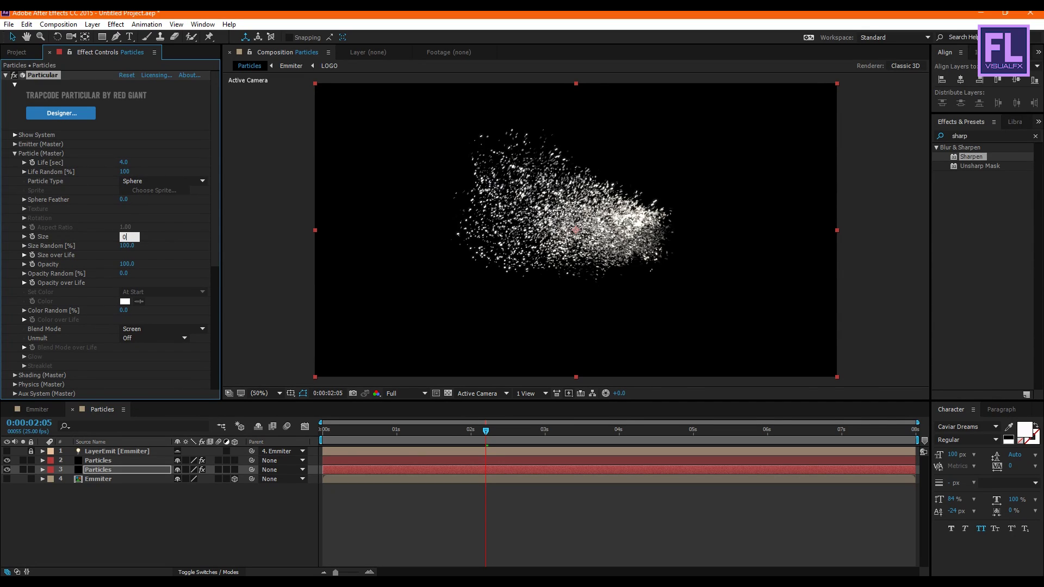
key(Return)
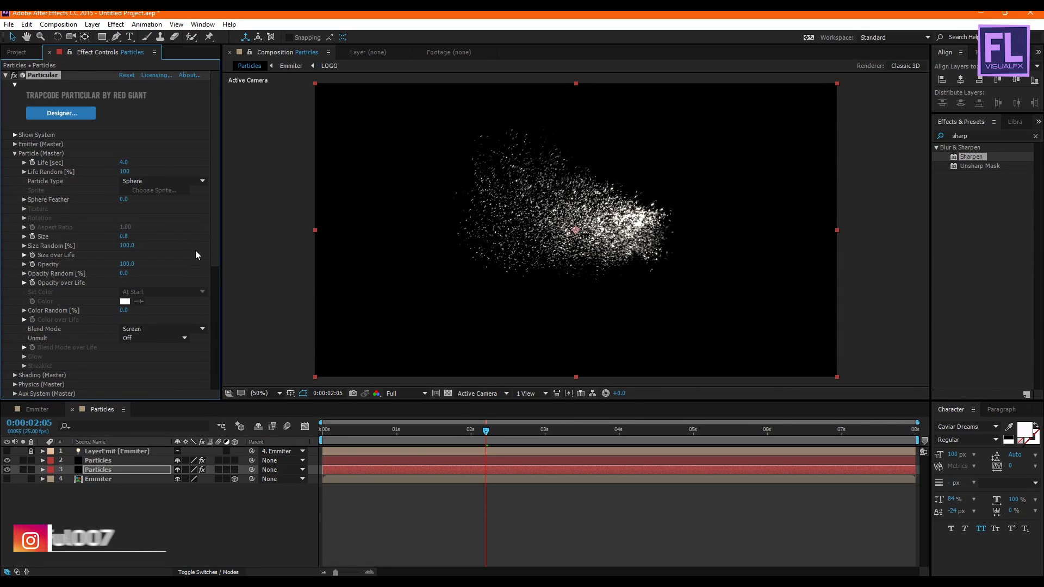
- Set the lower layer's Life Random and Size Random to 50% and collapse the master particle settings
click(125, 172)
text(50)
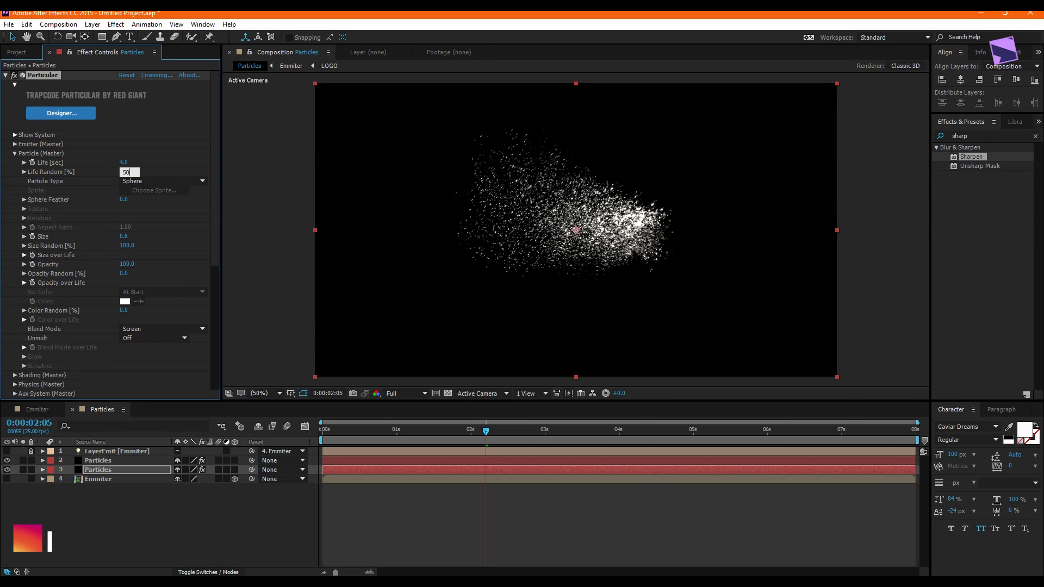
key(Return)
click(127, 246)
text(50)
key(Return)
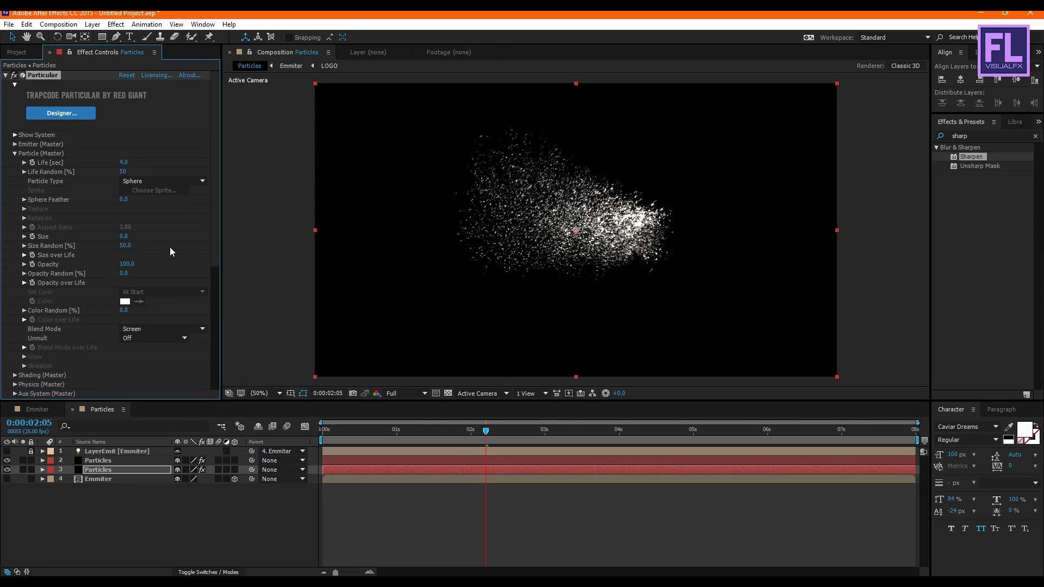
scroll(171, 243, down, 3)
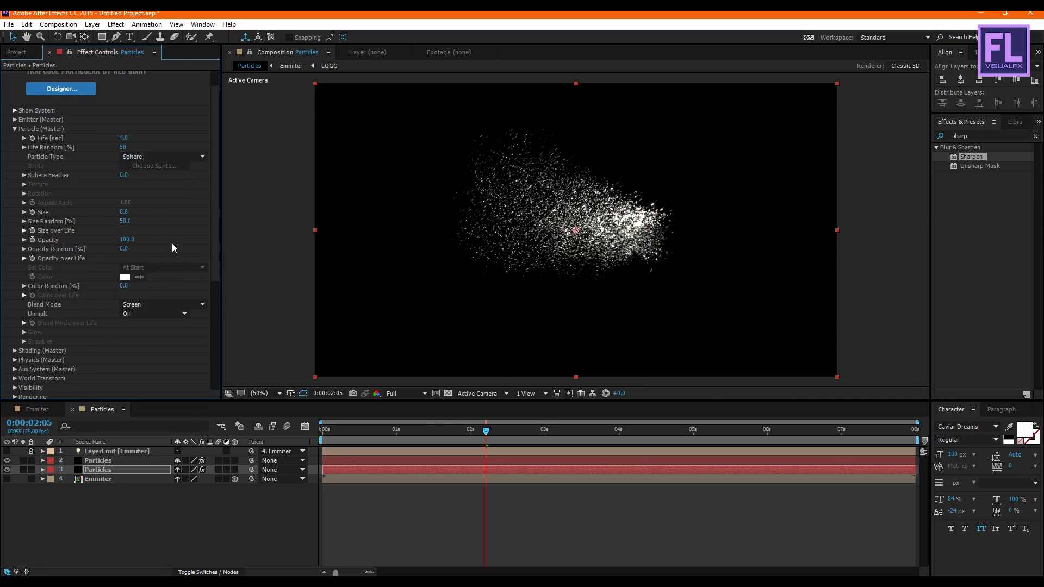
click(14, 104)
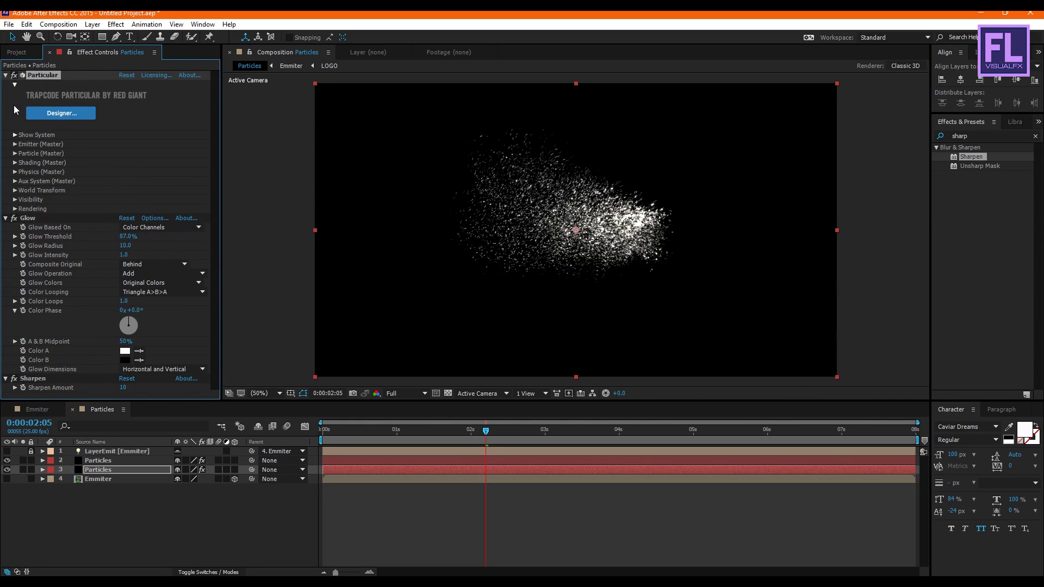
- Set Gravity to -200 in the lower Particles layer's master physics settings
click(14, 172)
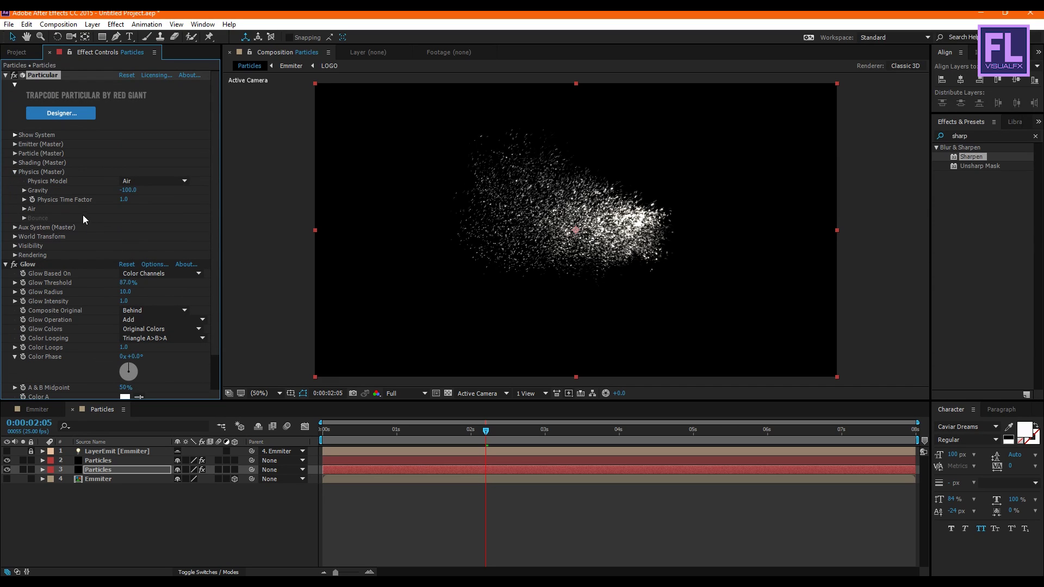
click(129, 190)
key(Return)
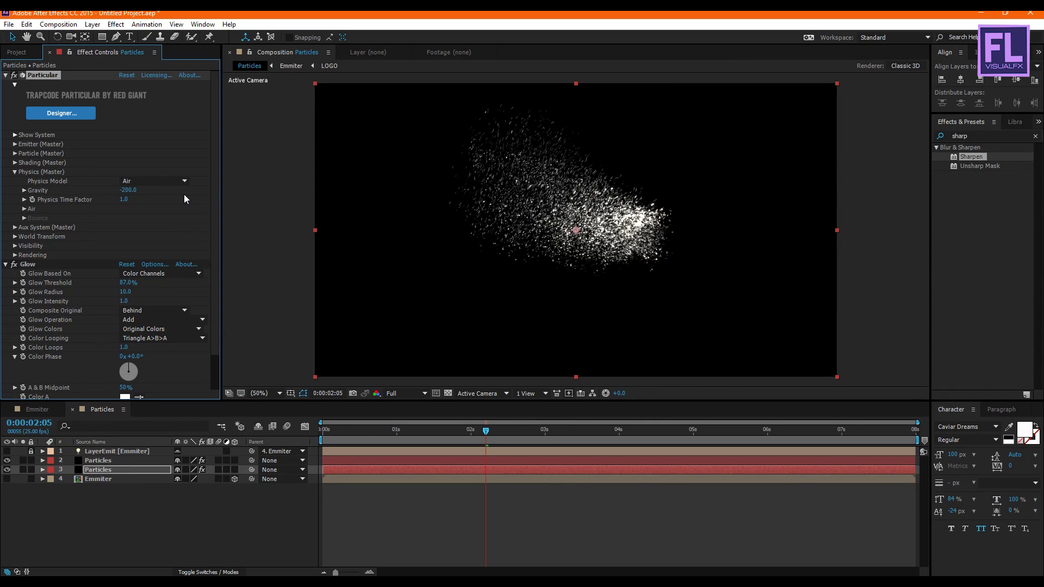
- Set the lower layer's Turbulence Field Affect Position to 300 and collapse the physics settings
click(24, 209)
scroll(16, 230, down, 2)
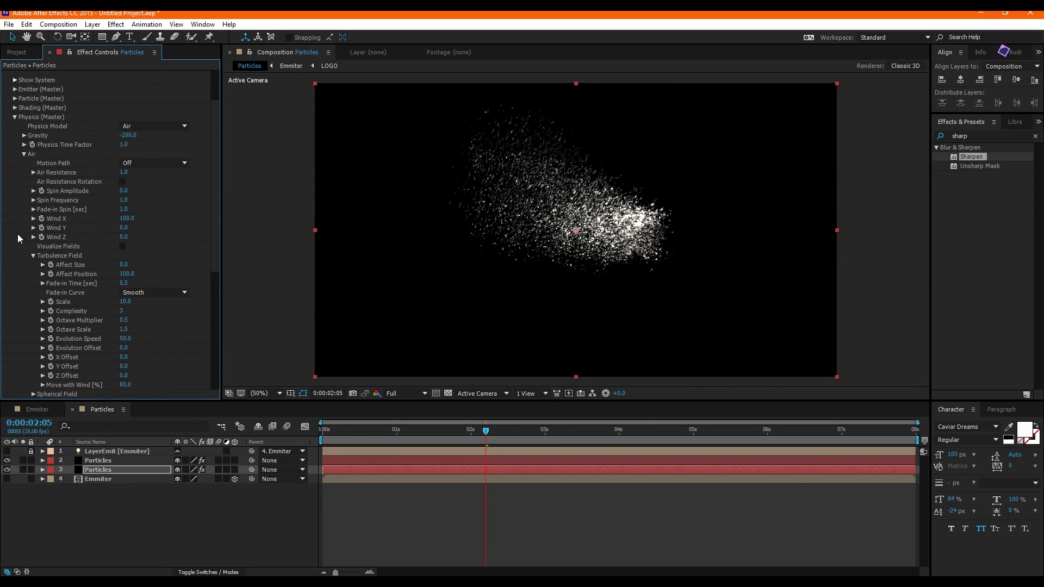
click(32, 256)
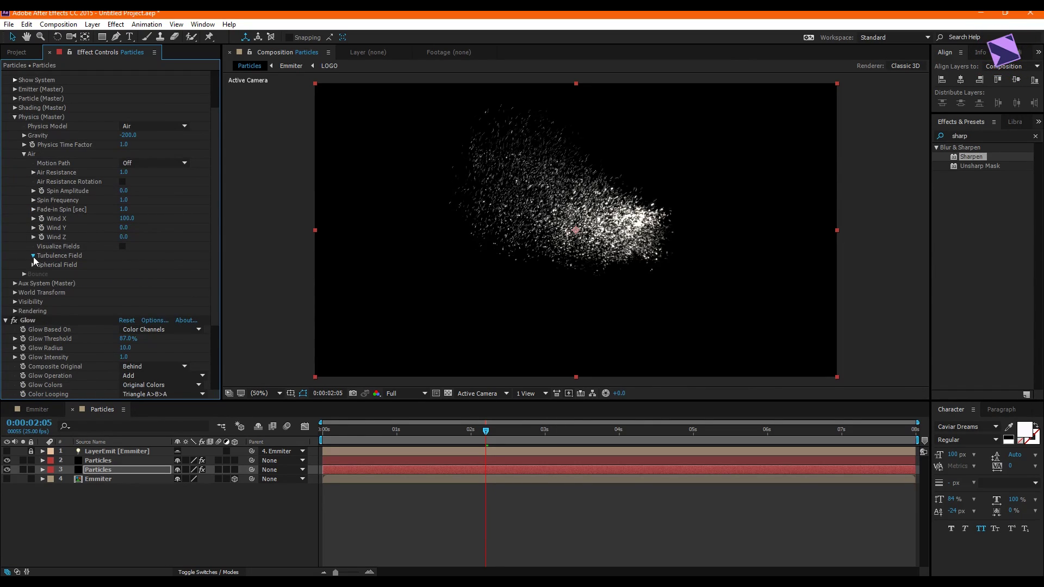
click(32, 255)
click(125, 274)
text(300)
key(Return)
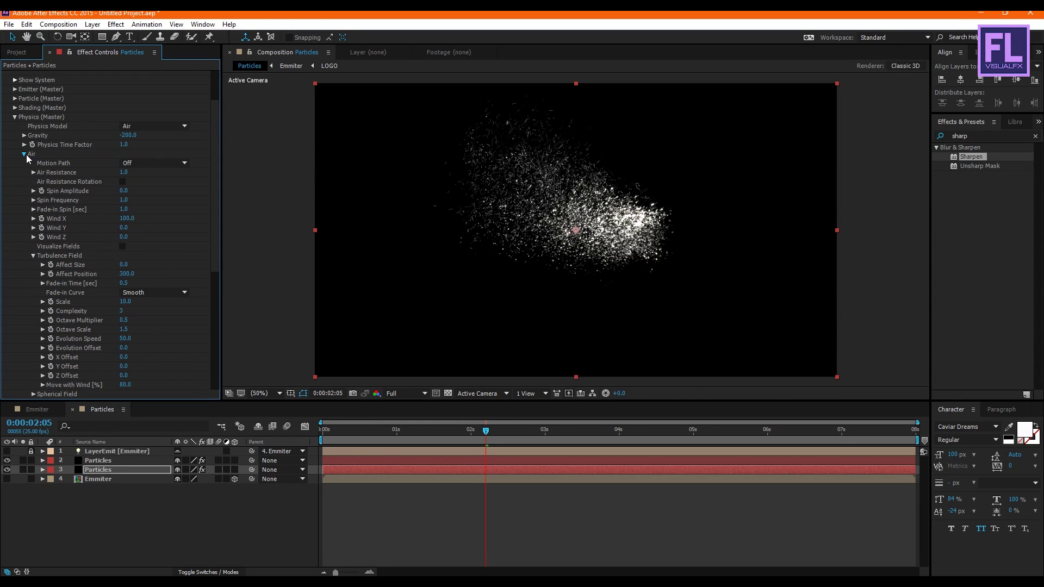
scroll(26, 155, up, 2)
click(19, 139)
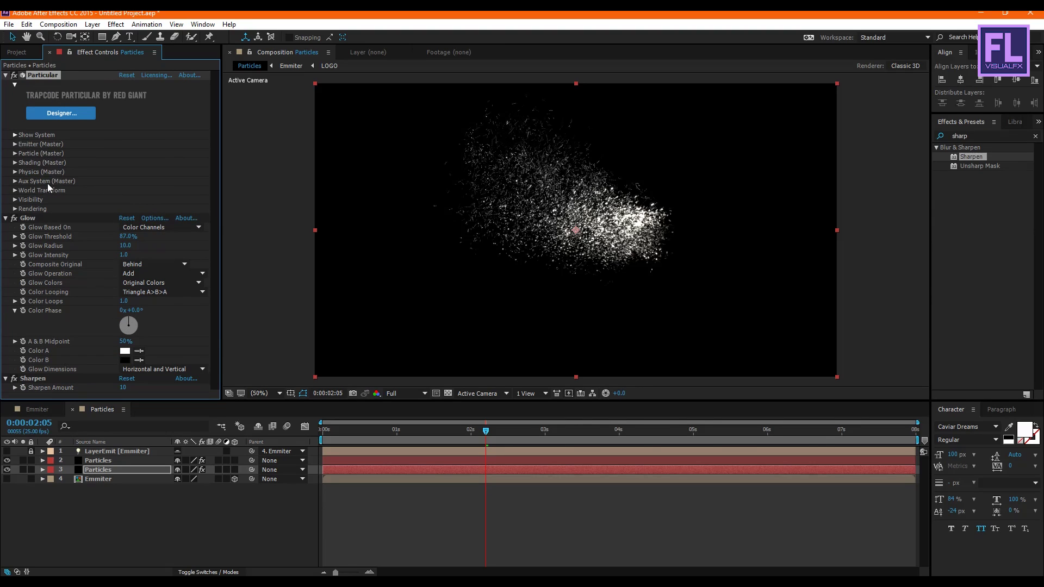
- Set Particle Amount to 100 in the lower Particles layer's rendering settings and collapse that group
click(15, 209)
click(127, 245)
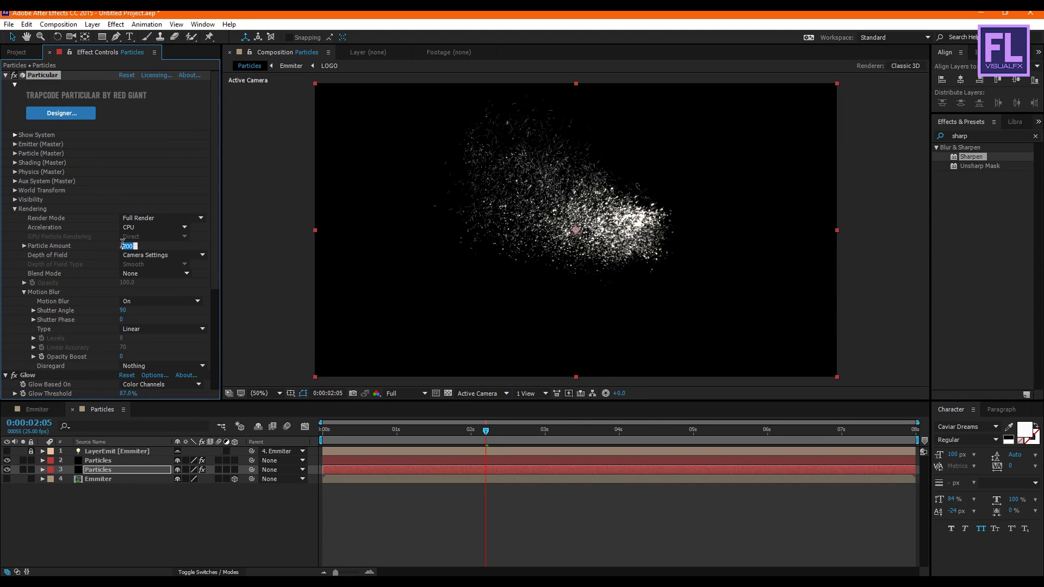
text(100)
key(Return)
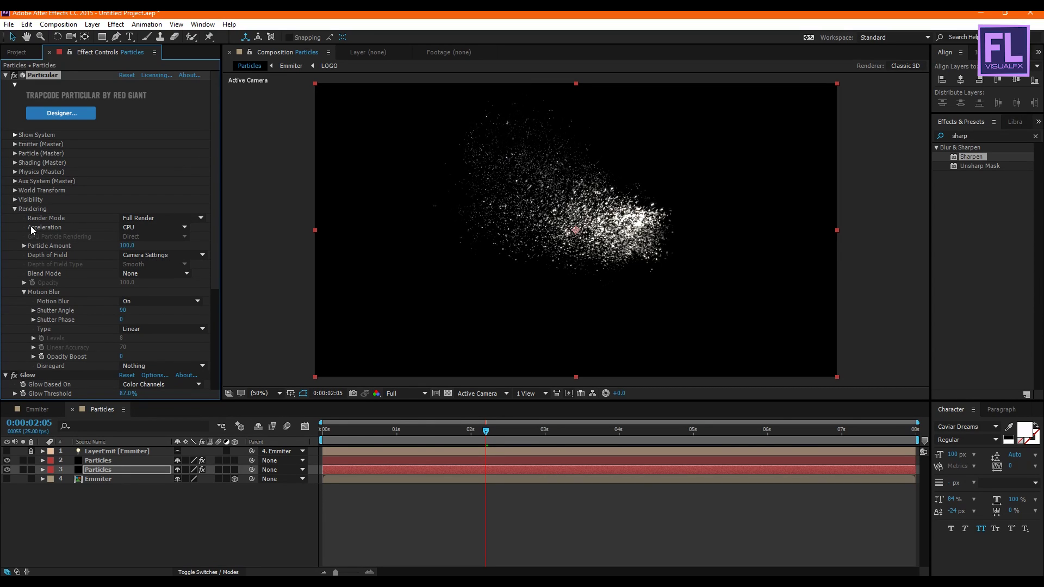
click(15, 210)
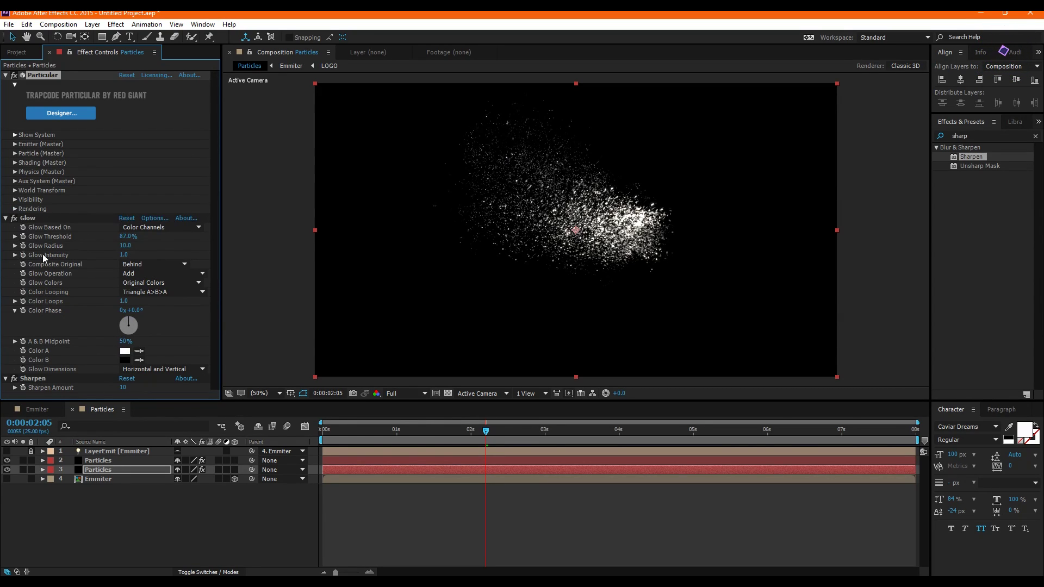
- Set the lower Particles layer's Glow Threshold to 50% and Glow Intensity to 0.5
click(129, 237)
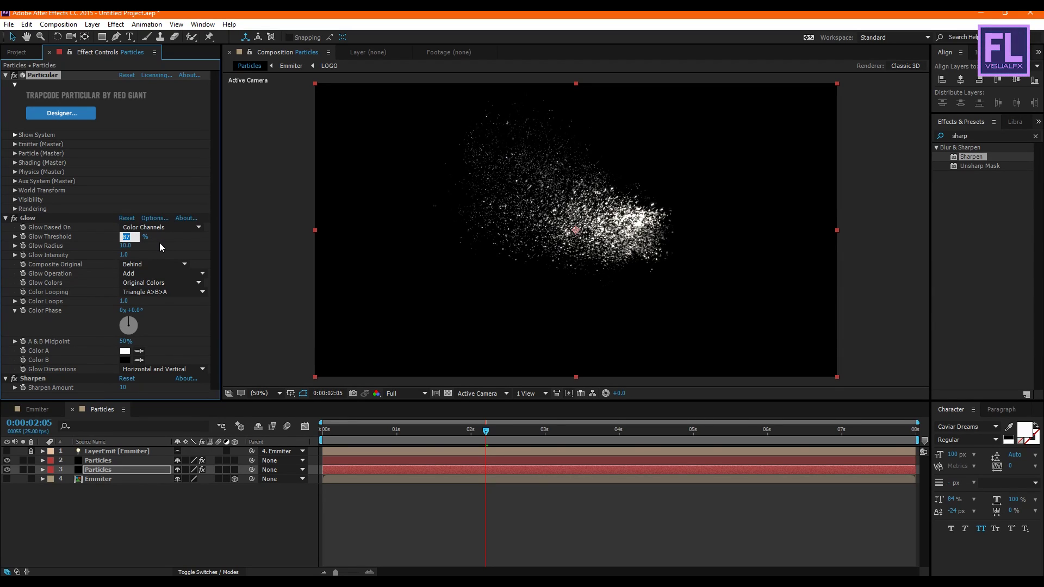
key(Return)
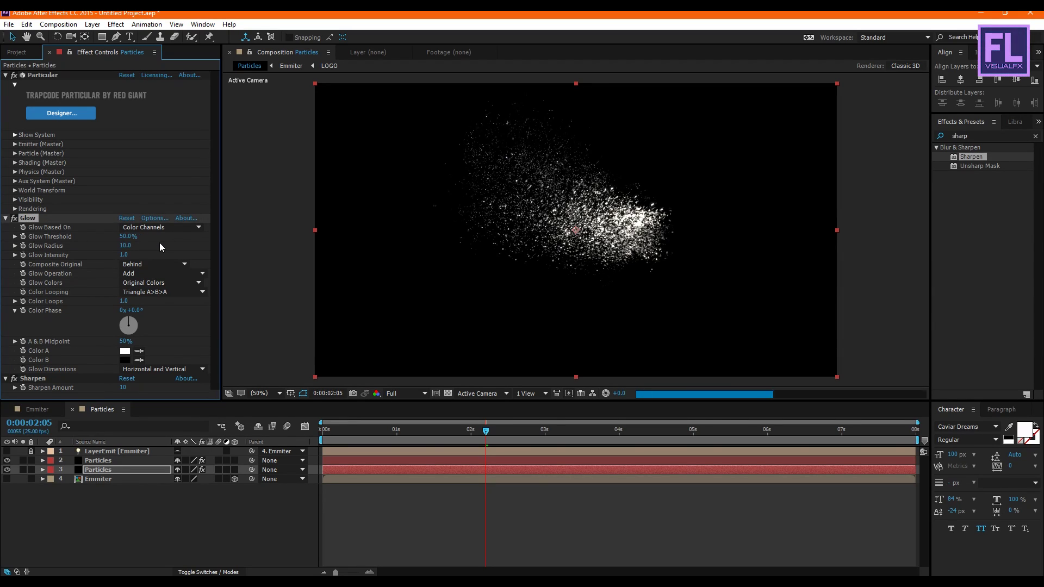
drag(128, 255, 109, 261)
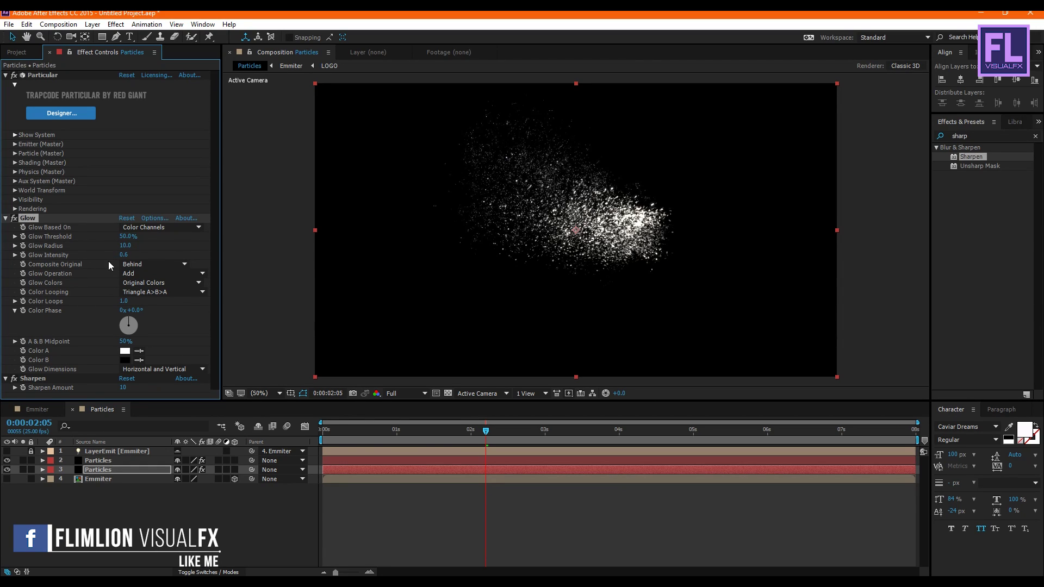
click(151, 252)
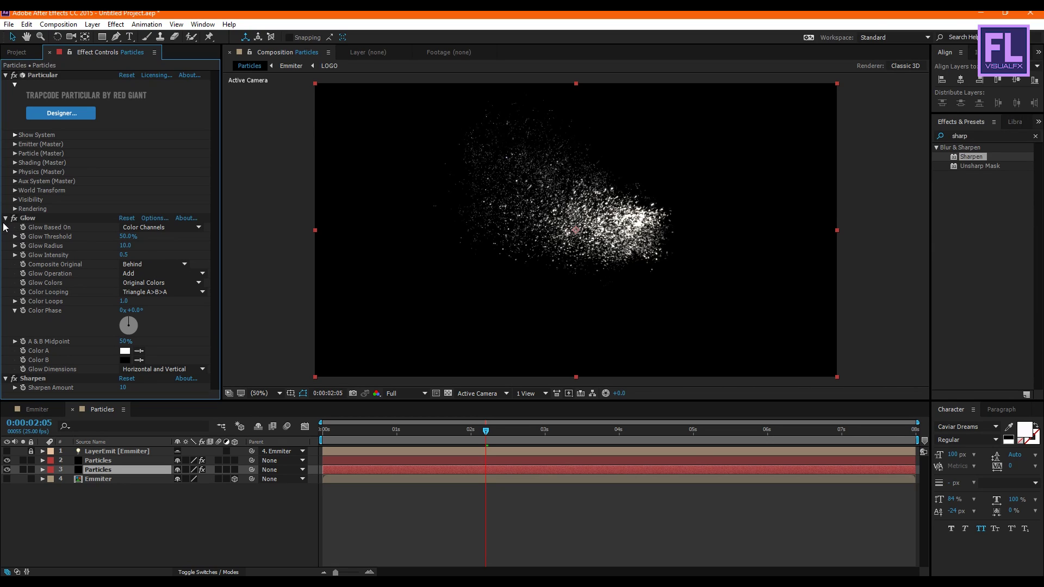
- Add the LOGO composition to the Particles timeline as the lowest layer, beneath Emmiter
click(24, 54)
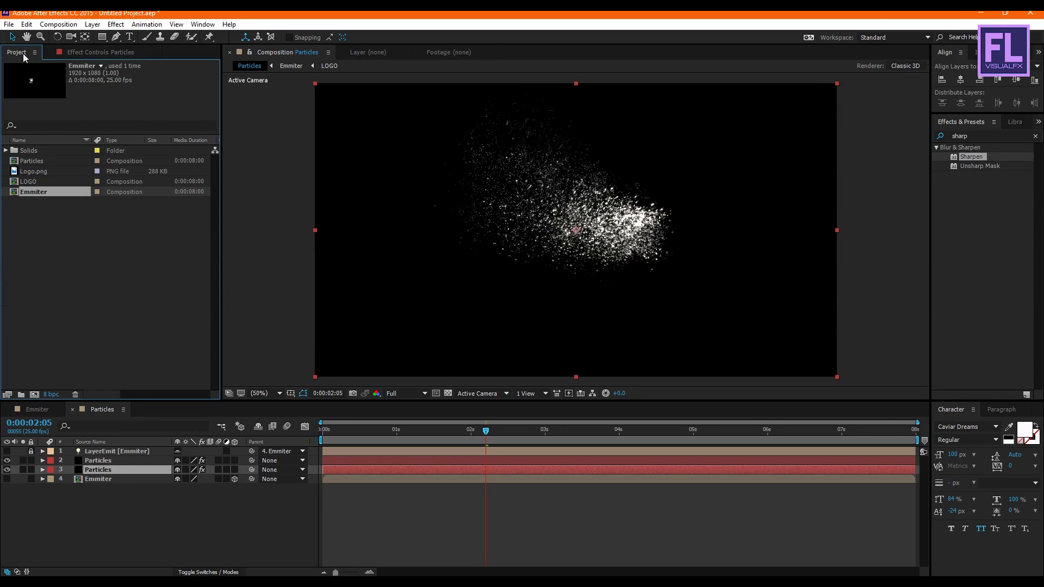
click(83, 240)
click(25, 182)
drag(30, 181, 98, 486)
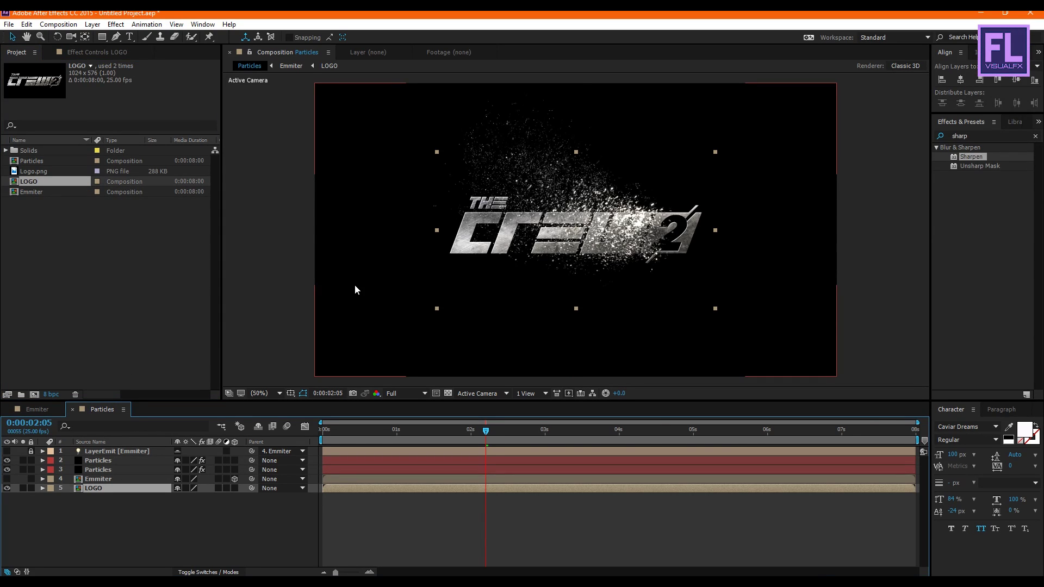
- Find the Linear Wipe transition effect and apply it to the LOGO layer
click(1036, 136)
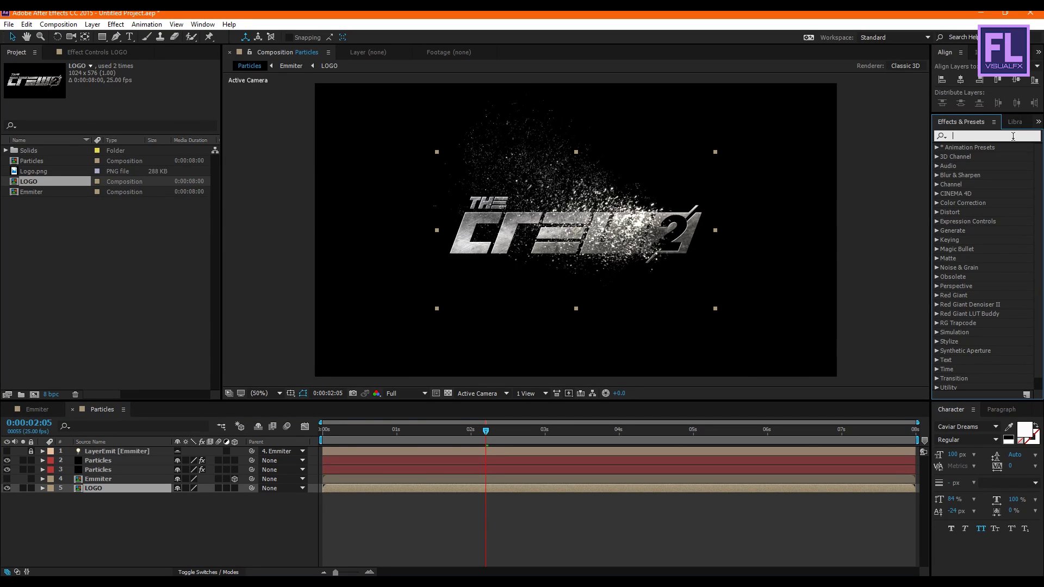
text(linea)
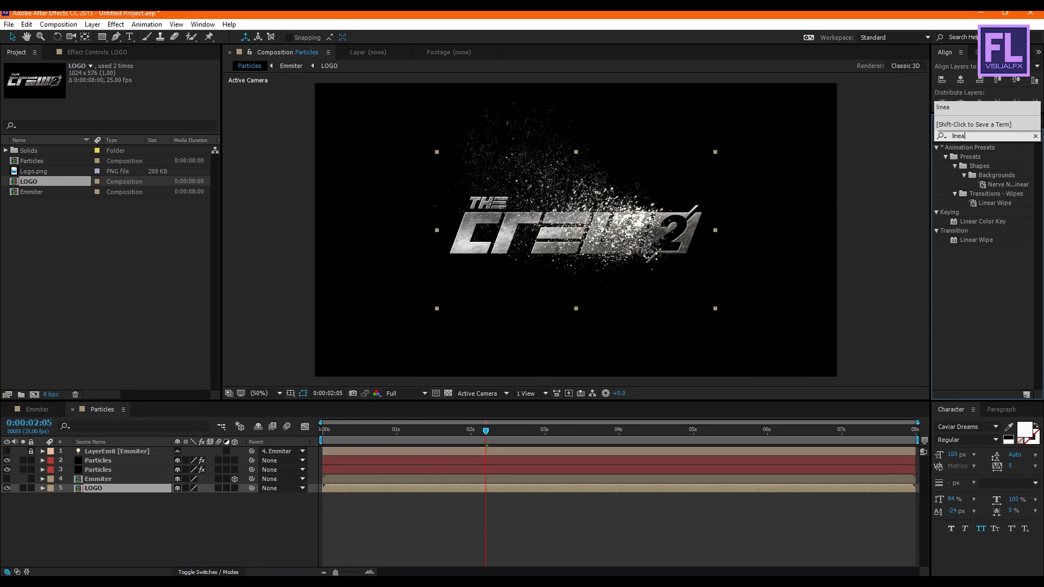
text(r)
click(979, 243)
drag(987, 240, 121, 490)
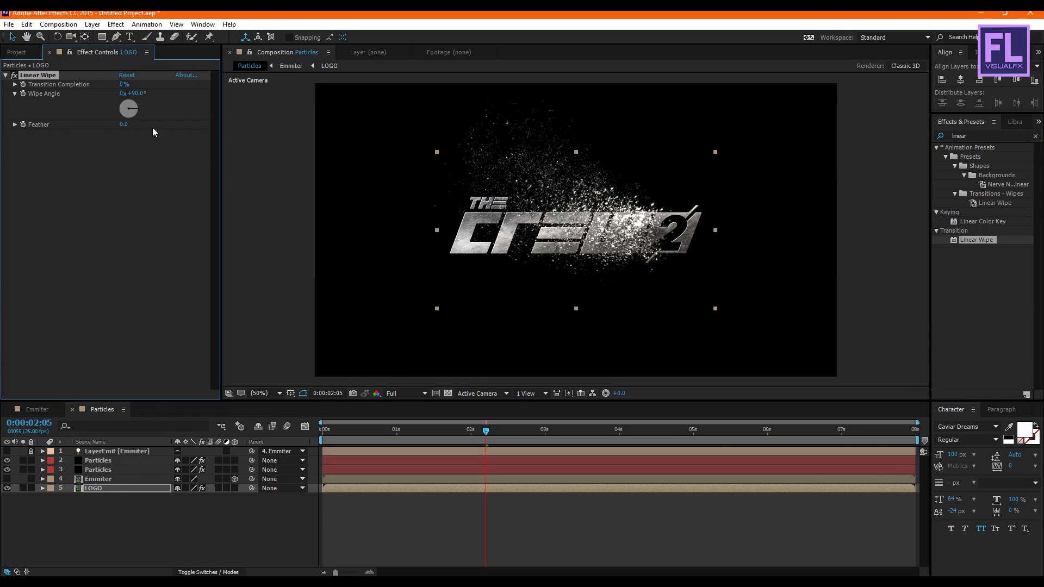
- Set the Linear Wipe angle to 270° and keyframe Transition Completion at 100% at 0:00:00:10
click(112, 107)
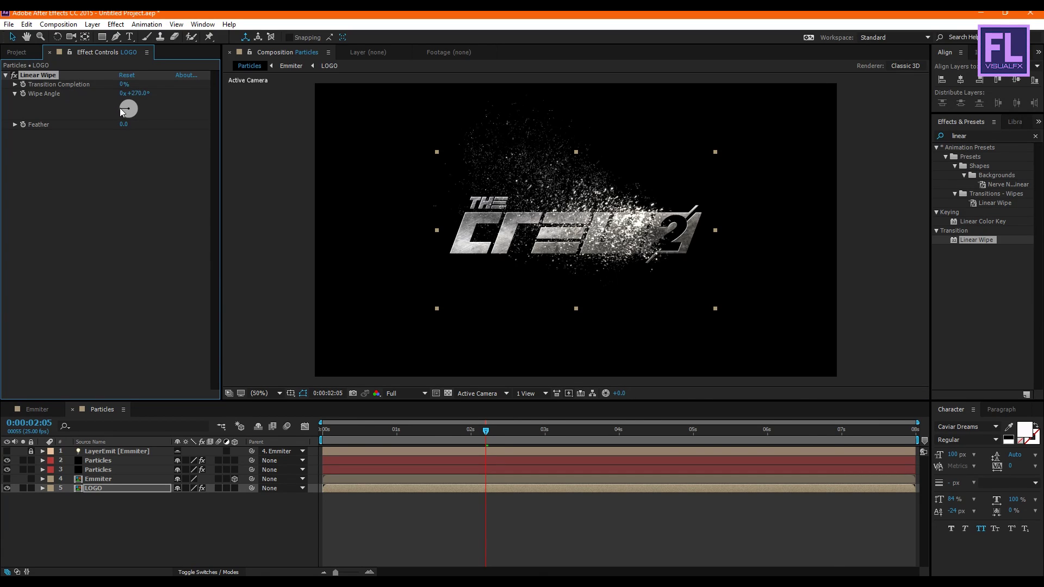
drag(487, 432, 350, 421)
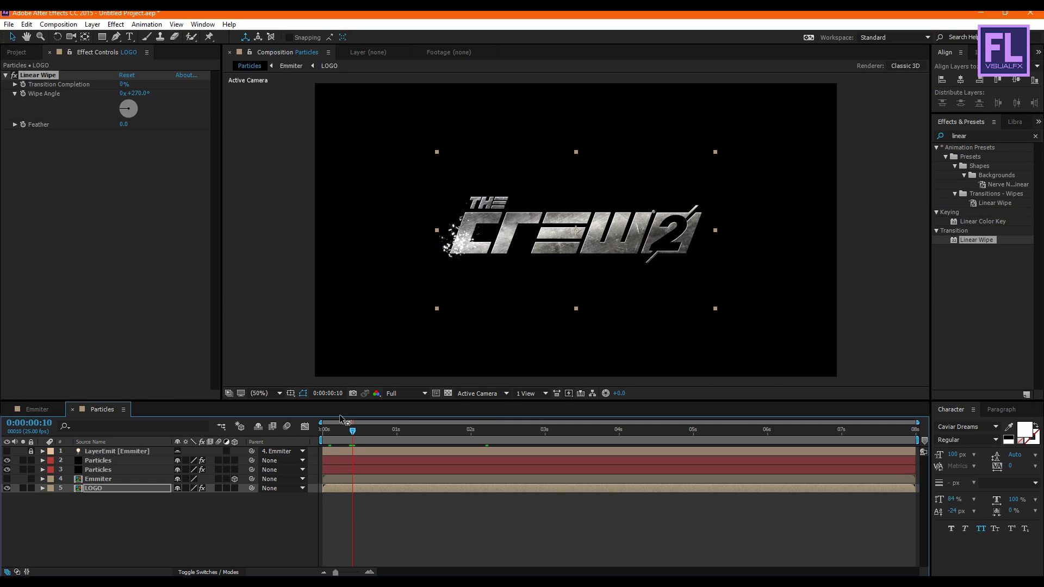
drag(122, 85, 199, 87)
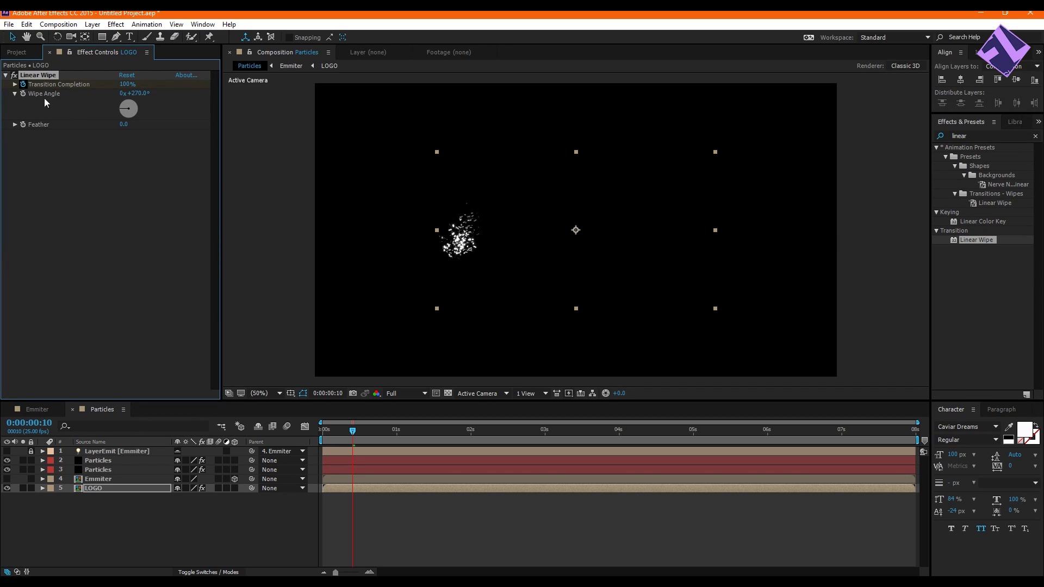
- Keyframe the LOGO layer's Transition Completion at 0% at 0:00:03:00 and set the wipe's Feather to 30
drag(354, 431, 545, 430)
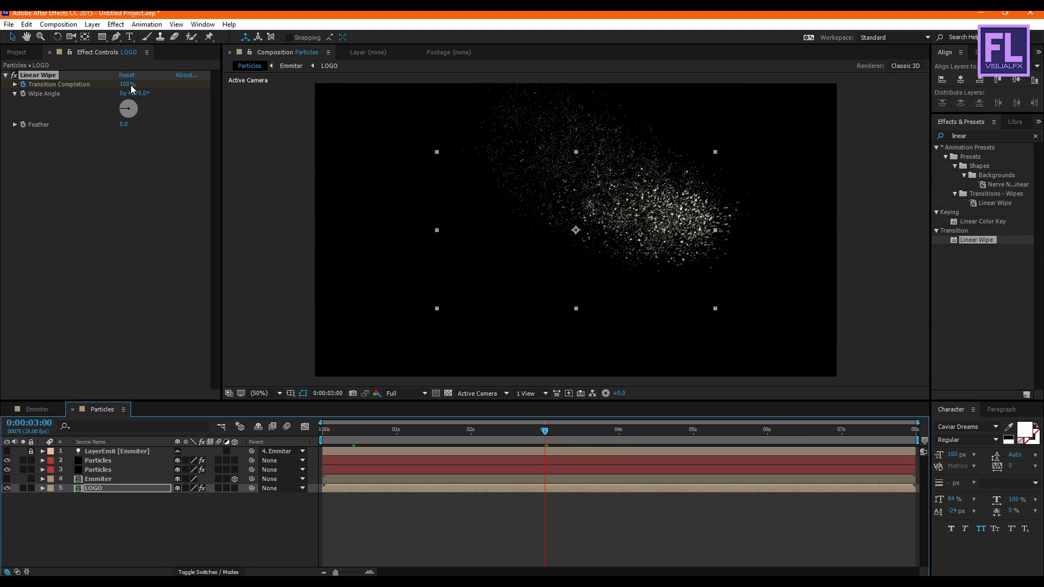
drag(123, 84, 69, 85)
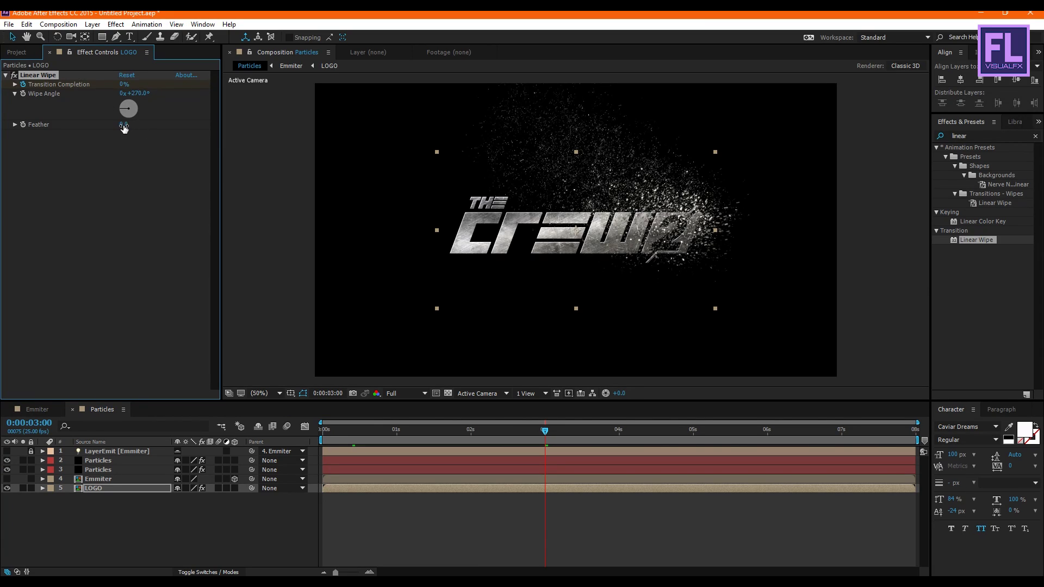
text(30)
key(Return)
- Preview the logo wipe against the particles and scrub through the reveal to about 0:00:03:08
click(403, 432)
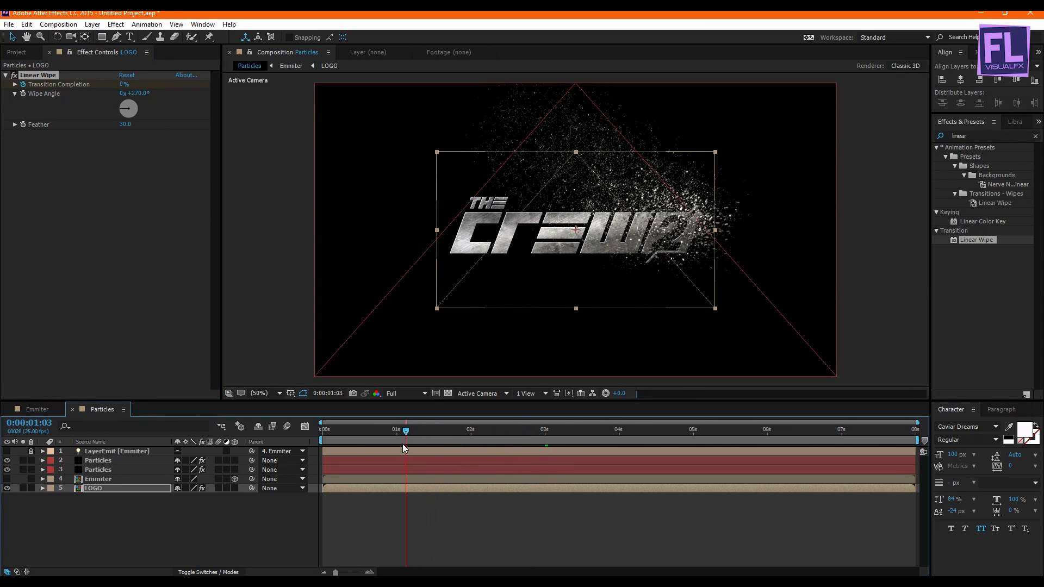
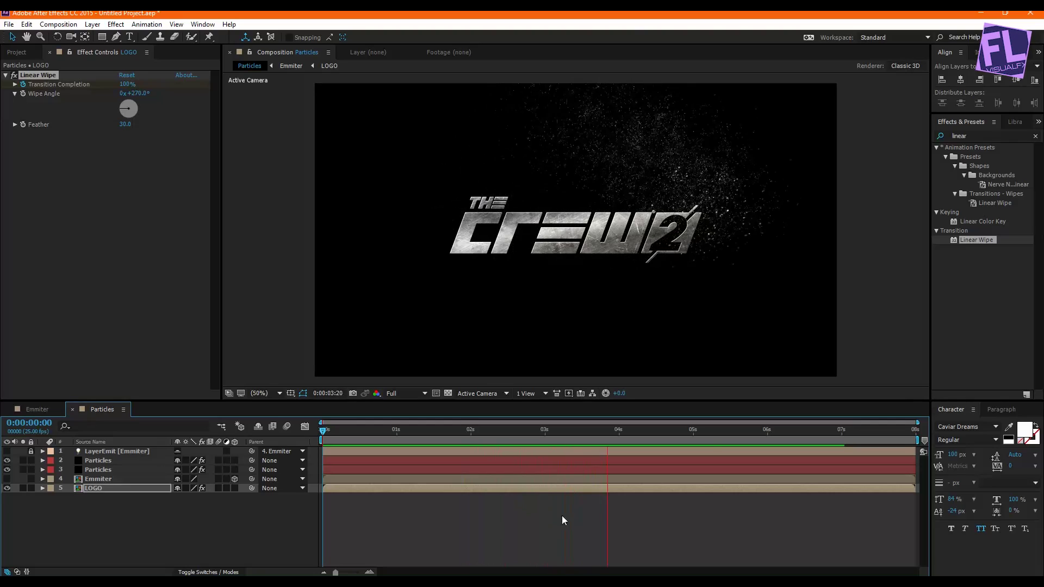
click(659, 430)
click(438, 429)
drag(413, 459, 570, 470)
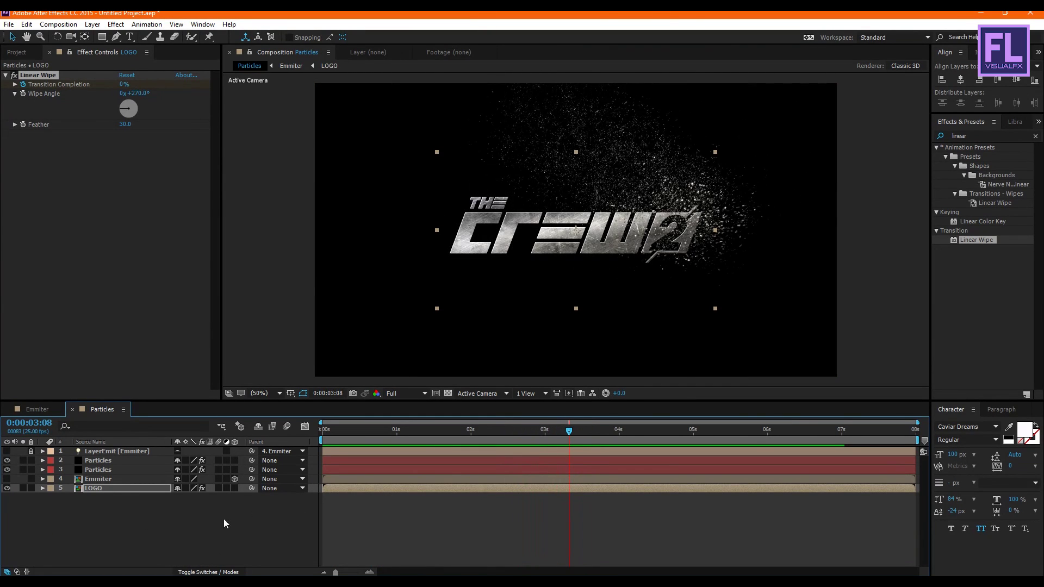
- Create a new adjustment layer above all layers in the Particles composition
click(194, 525)
right_click(195, 525)
mouse_move(222, 427)
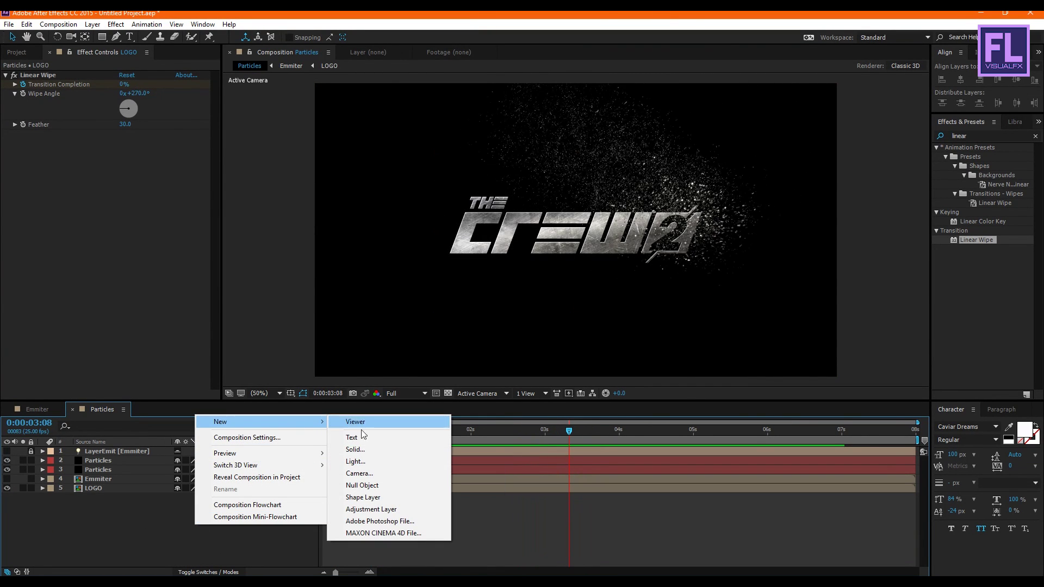
click(370, 509)
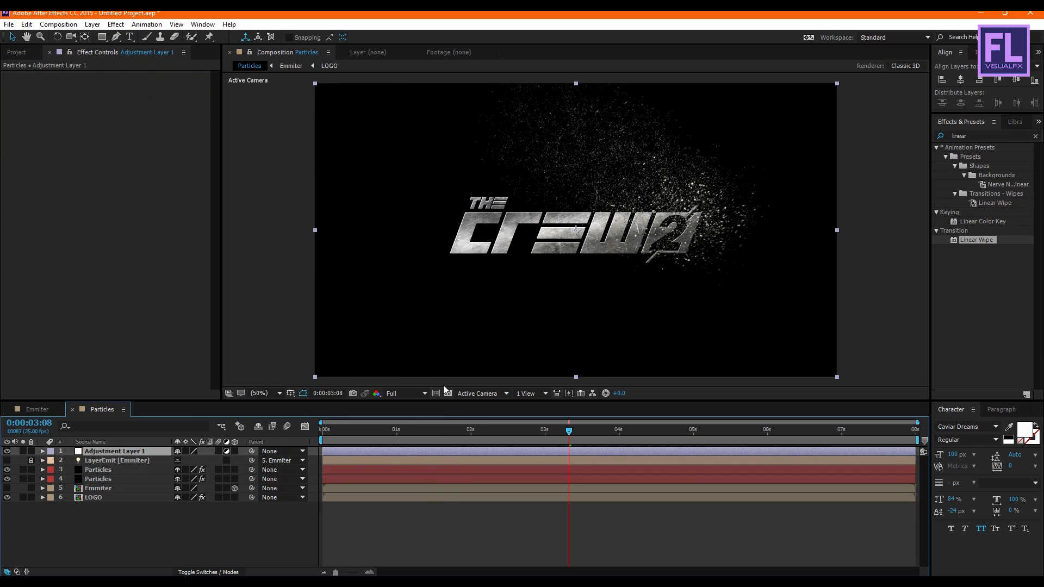
- Find the Transform distortion effect and apply it to the adjustment layer
click(1035, 136)
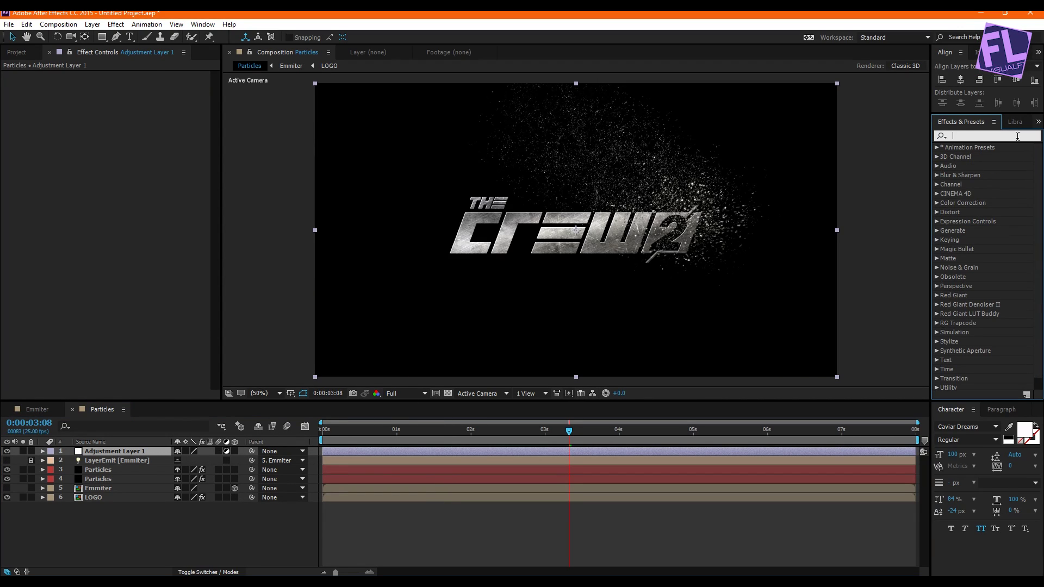
text(tran)
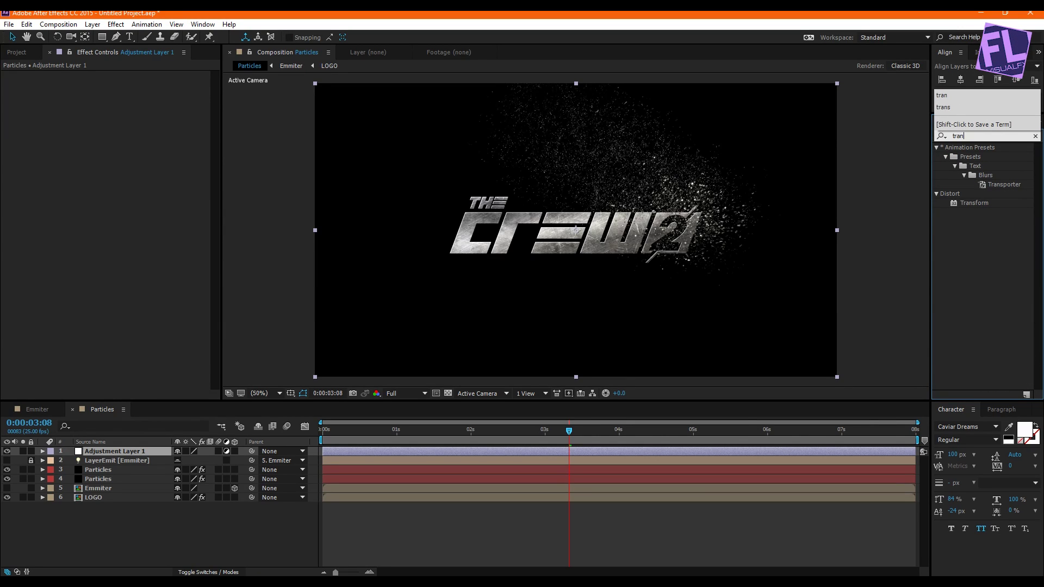
click(975, 203)
drag(974, 206, 168, 396)
drag(132, 455, 132, 453)
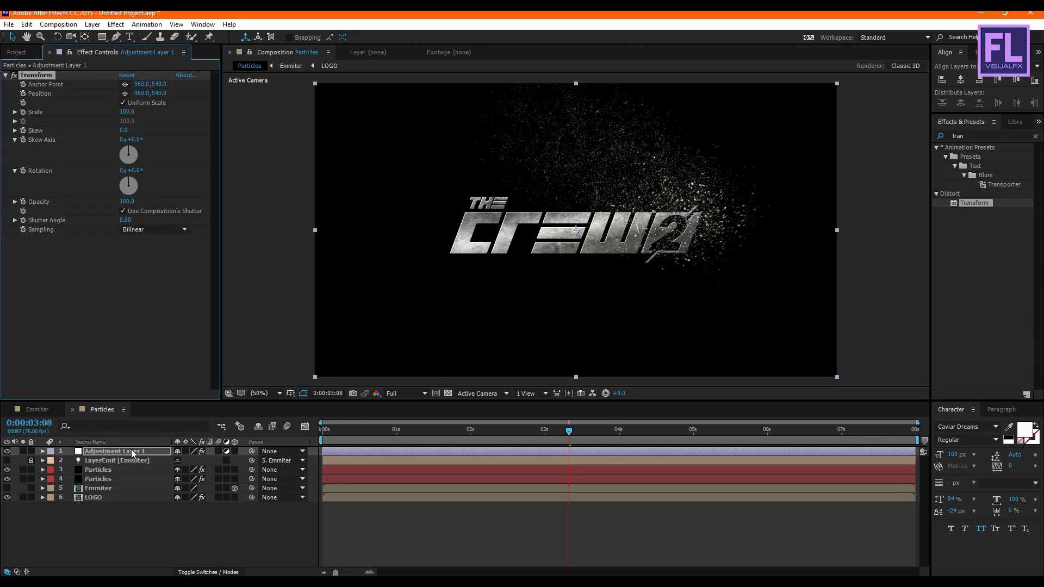
- Find the Slider Control expression effect and add it to the adjustment layer
click(1036, 137)
text(sli)
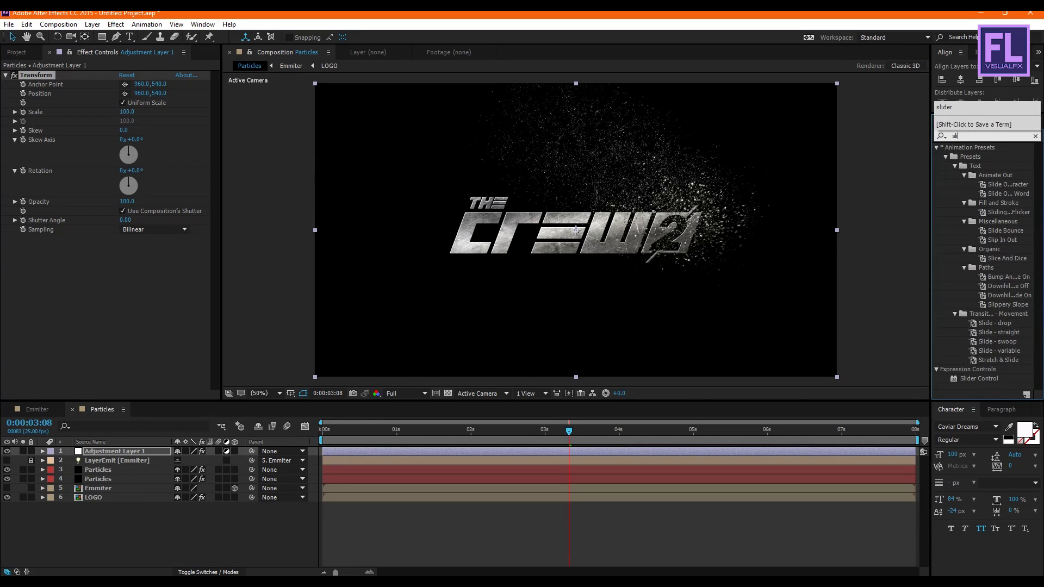
text(der)
click(981, 158)
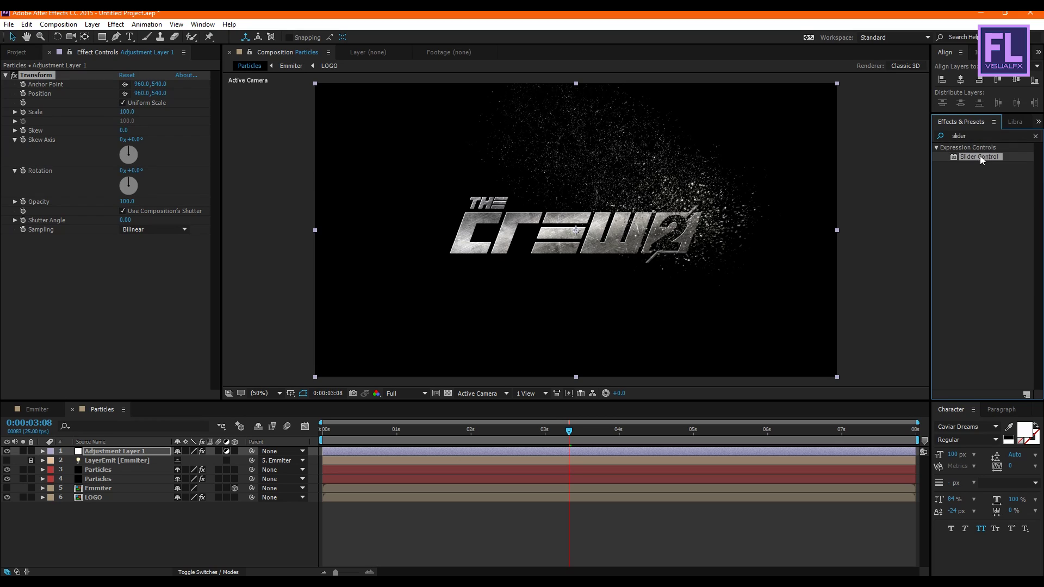
drag(978, 160, 100, 452)
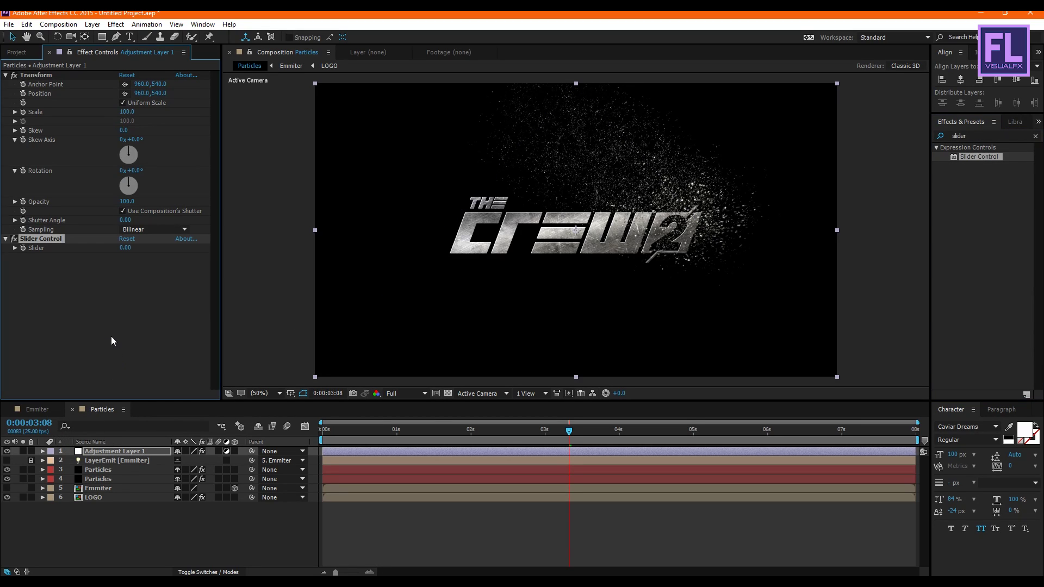
- Give the Transform effect's Position a wiggle expression with frequency 7 and its amplitude linked to the Slider Control's slider
click(113, 450)
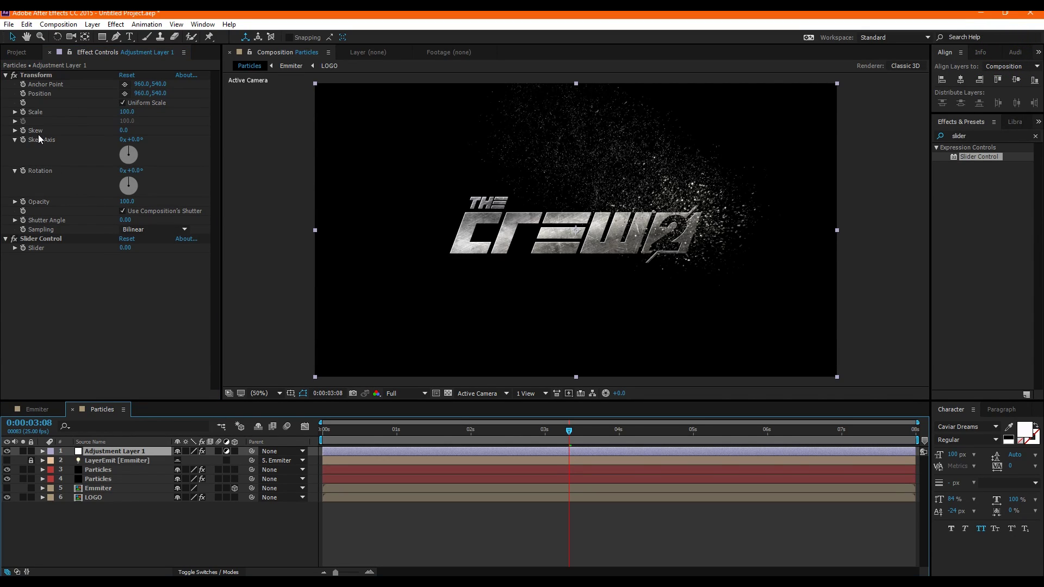
alt+click(23, 93)
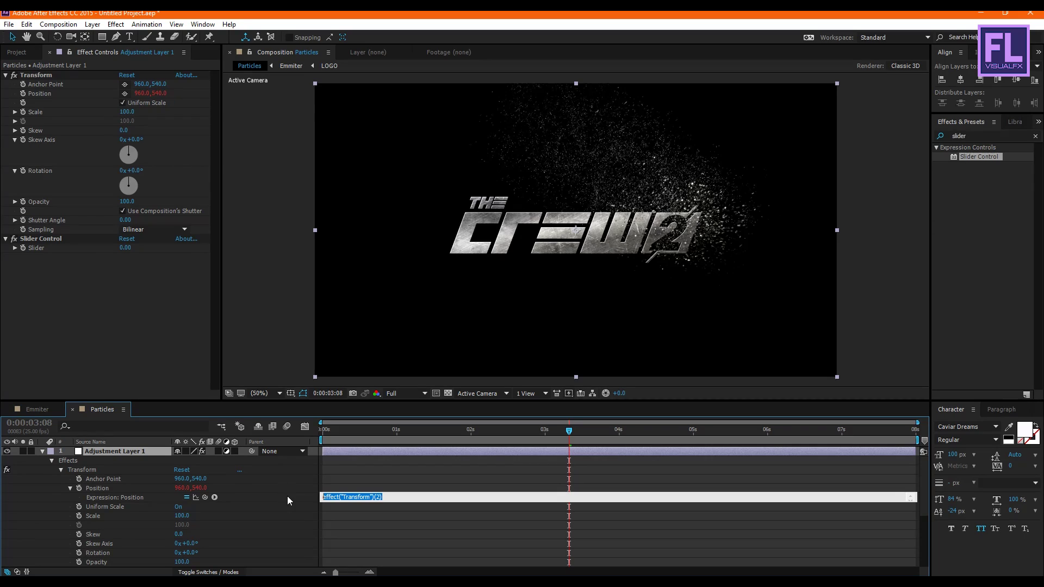
text(wiggle(7,50)
double_click(354, 499)
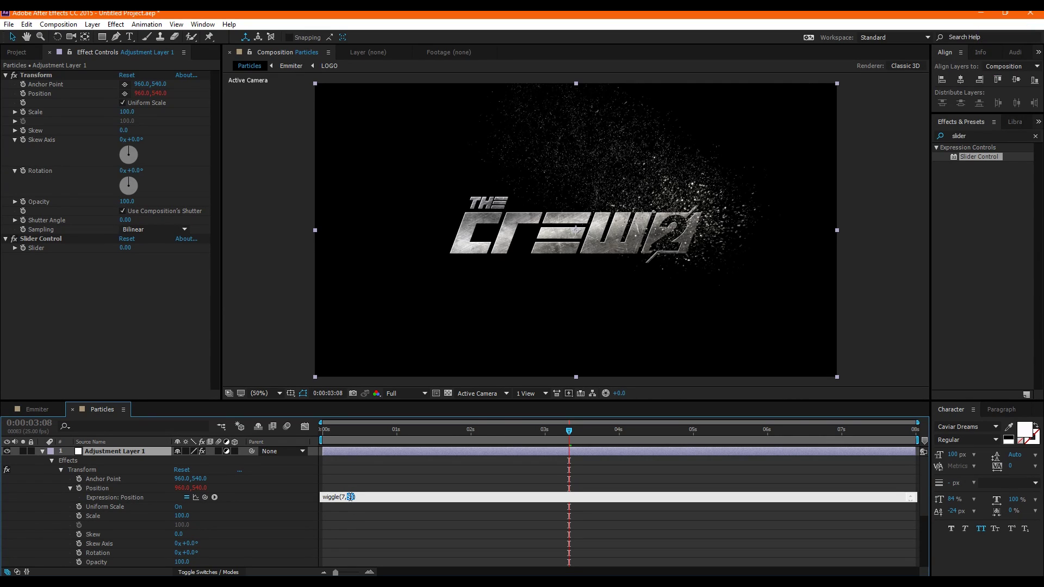
drag(205, 497, 36, 247)
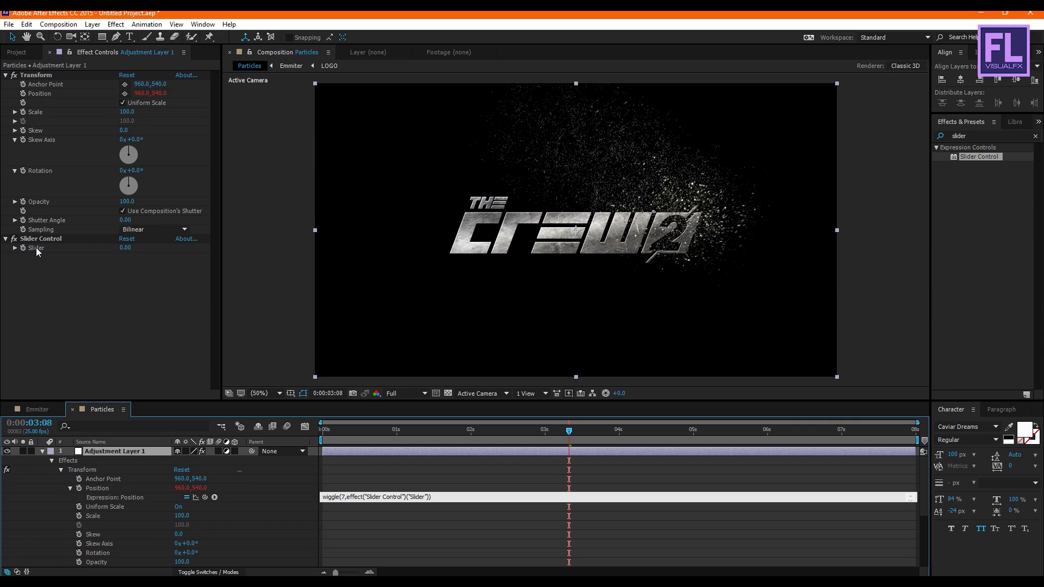
key(KP_Enter)
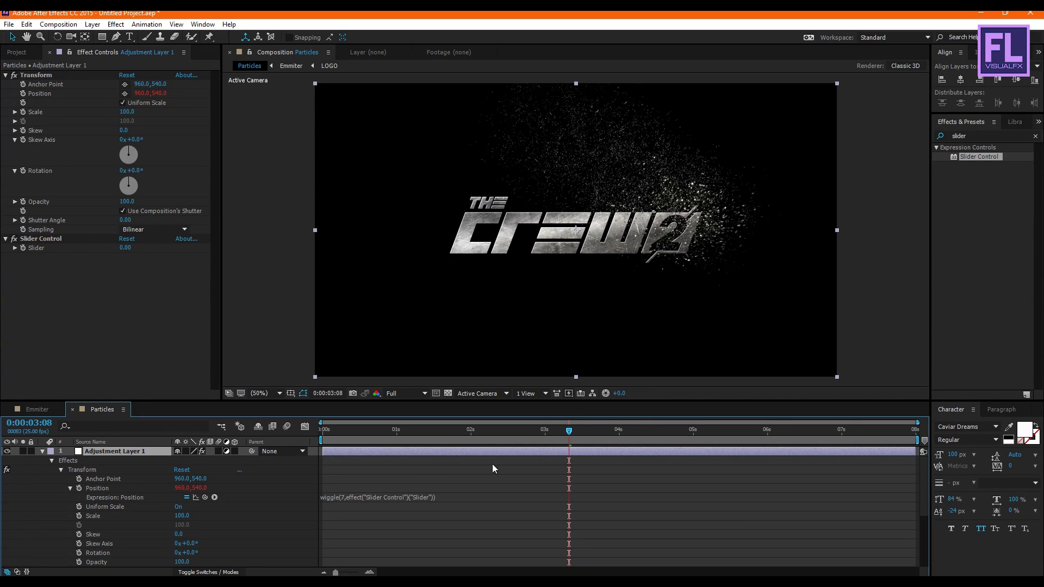
- Set the adjustment layer's Slider to 18 and preview the camera shake from the start of the composition
drag(505, 440, 447, 440)
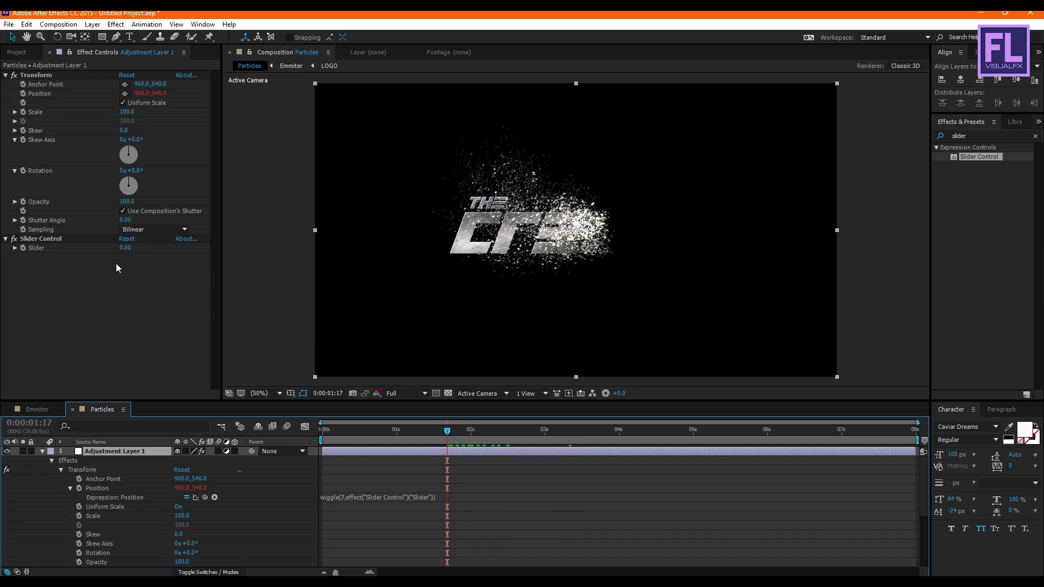
drag(124, 254, 141, 259)
drag(447, 438, 311, 441)
key(space)
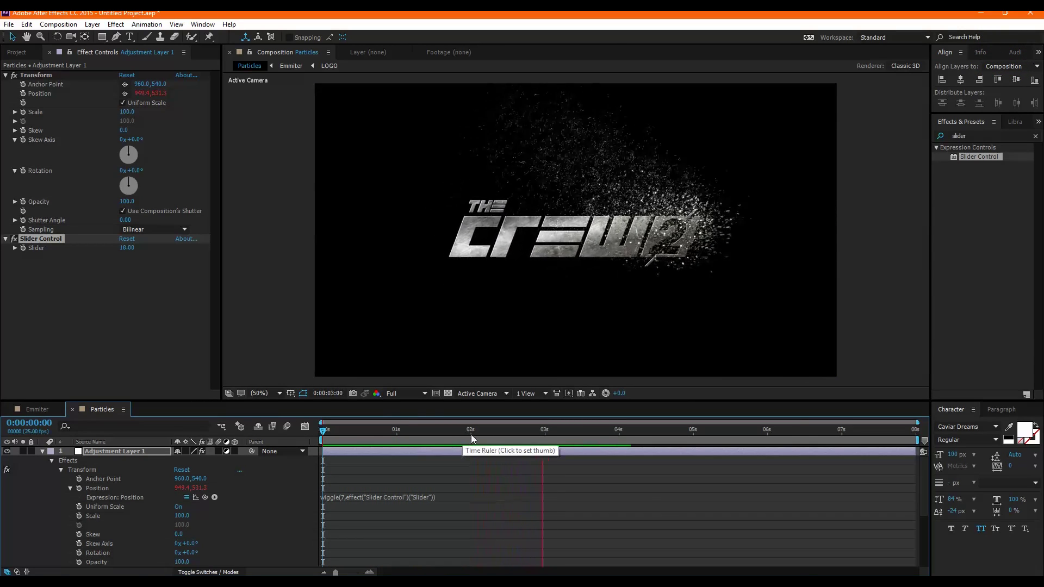
- Keyframe the adjustment layer's Slider at 15 at the start of the composition
drag(499, 432, 312, 435)
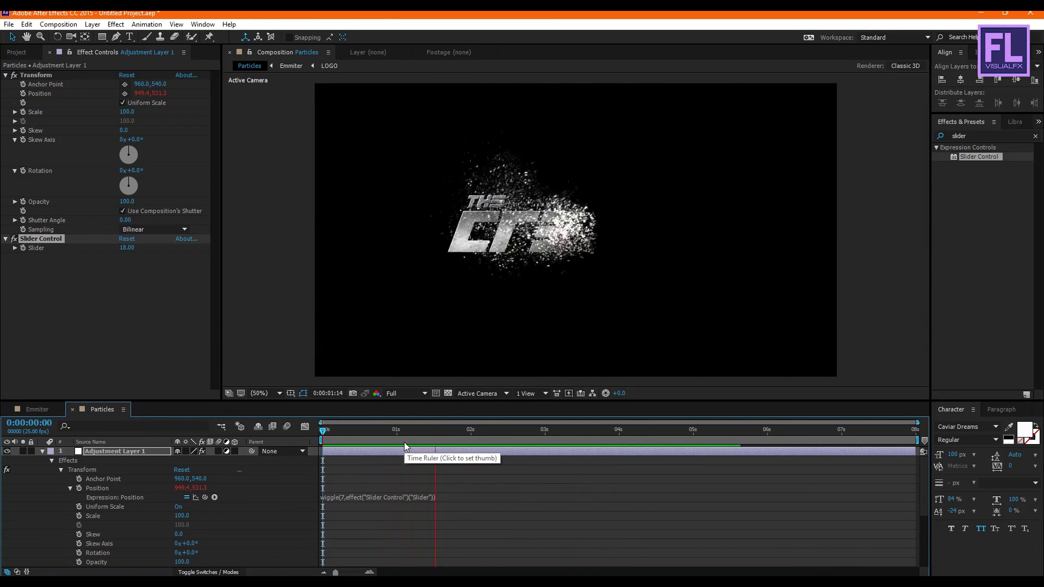
click(142, 451)
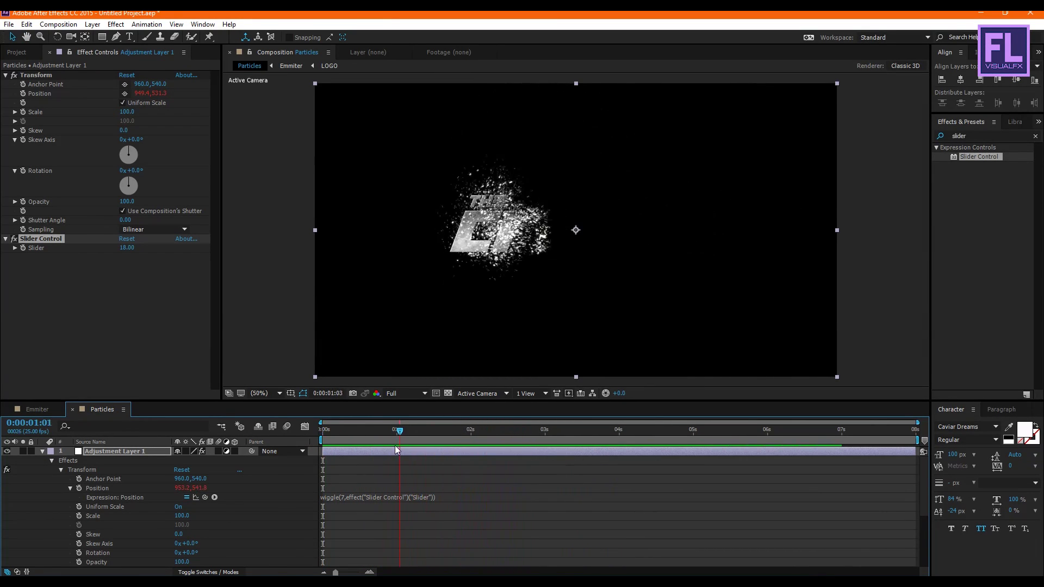
click(41, 451)
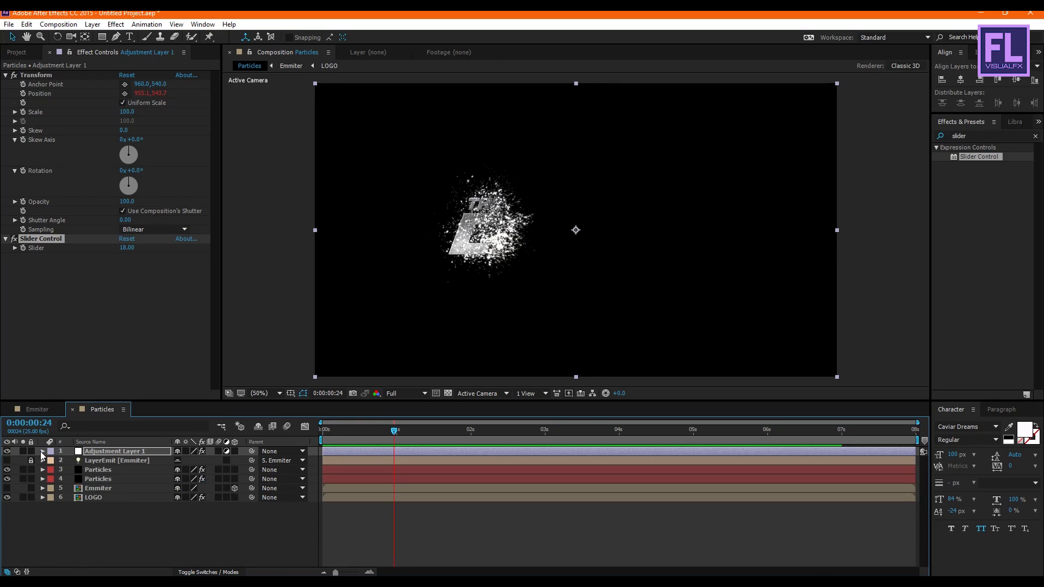
drag(395, 430, 314, 432)
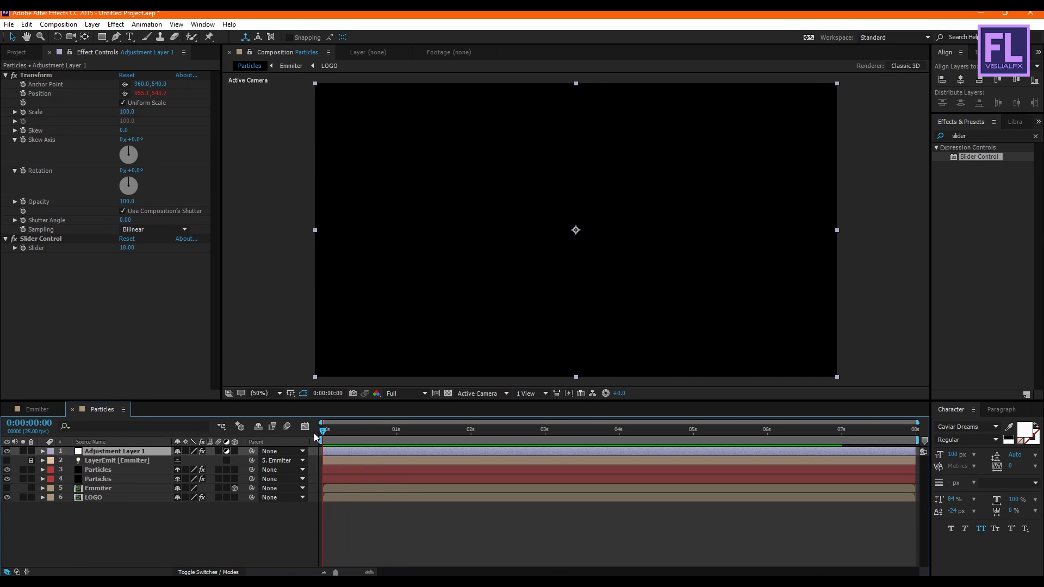
click(127, 248)
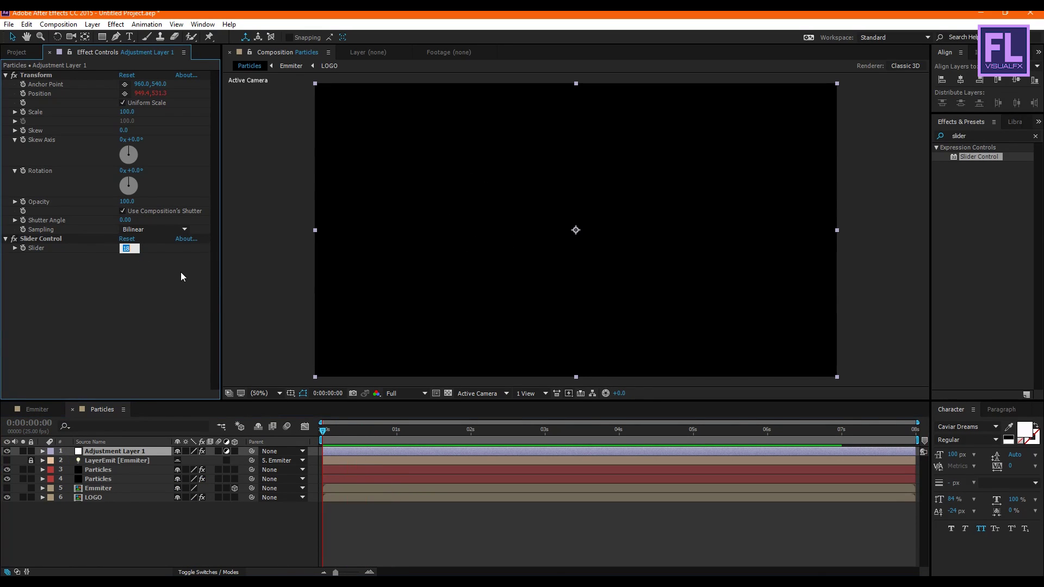
text(15)
key(Return)
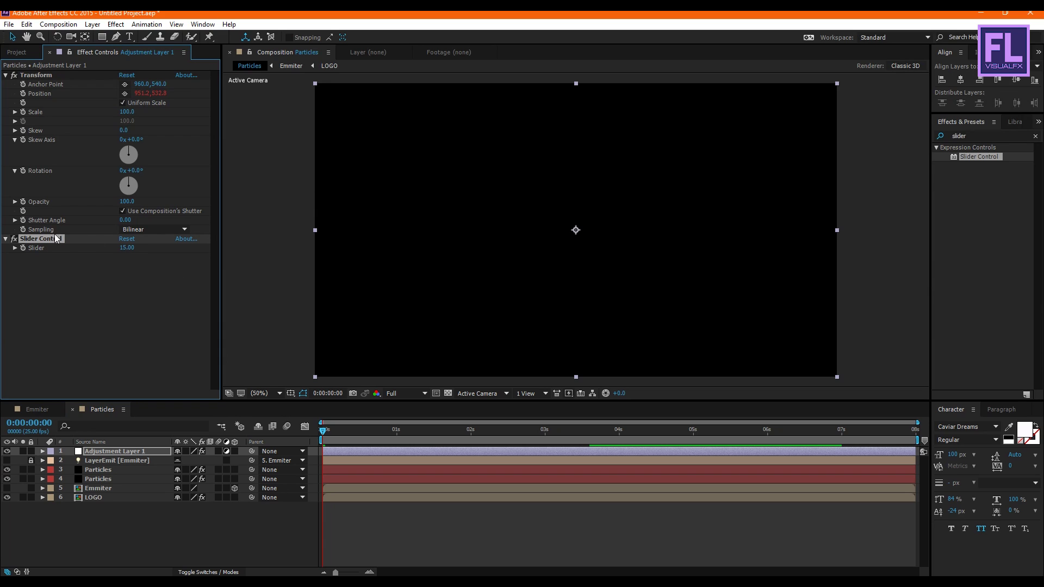
- Set the adjustment layer's Slider to 0 at 0:00:04:01, adding a second keyframe
drag(323, 432, 623, 431)
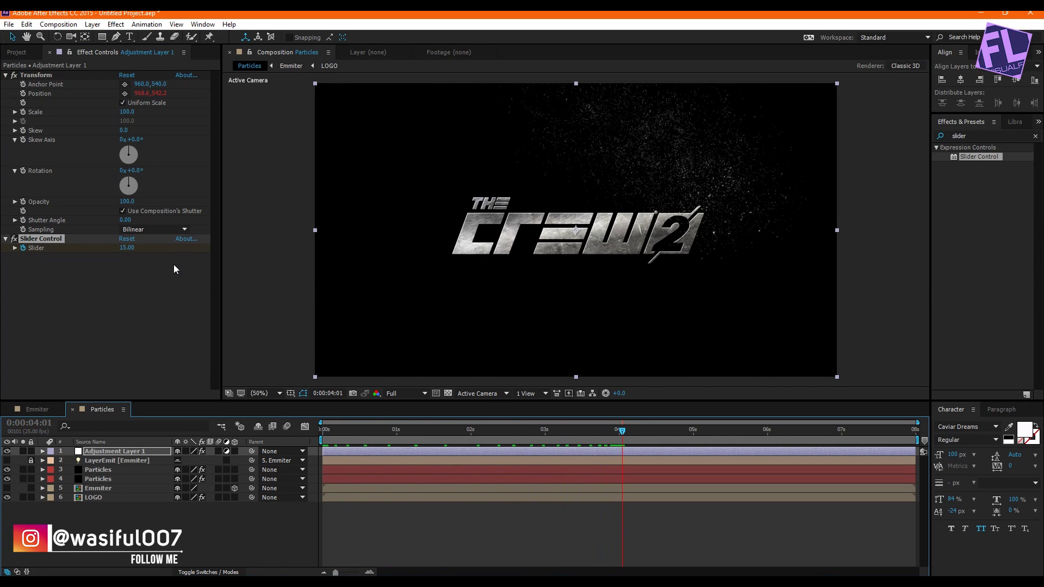
click(128, 247)
text(0)
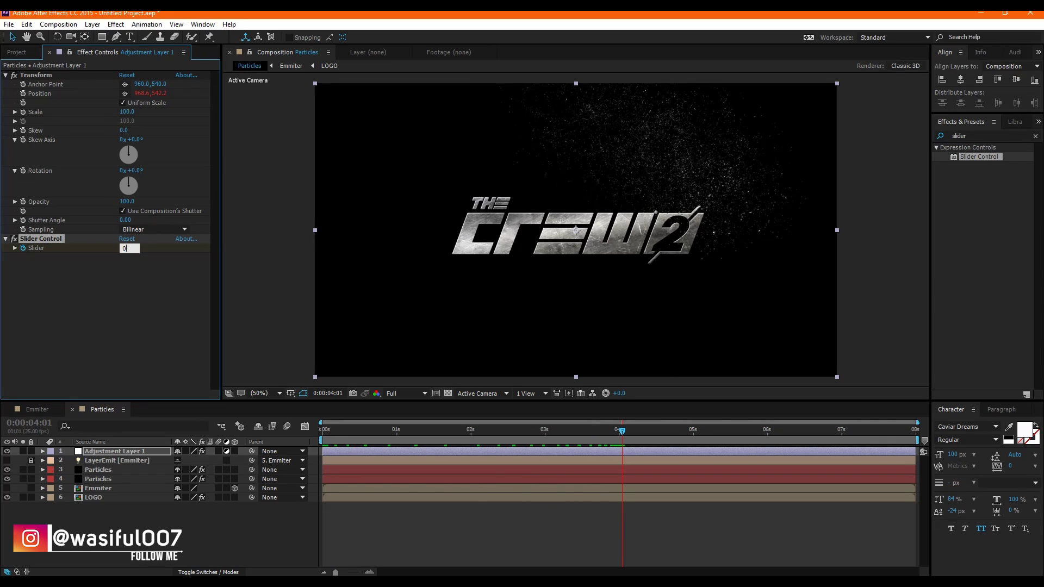
key(Return)
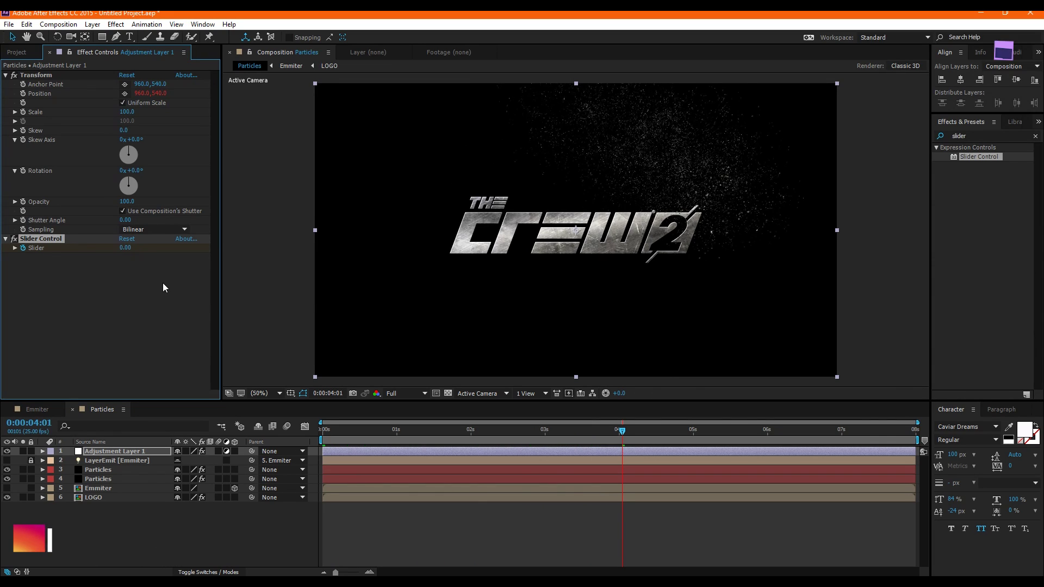
- Reveal the adjustment layer's keyframes and apply Easy Ease to the Slider keyframe at 0:00:04:01
click(115, 451)
key(u)
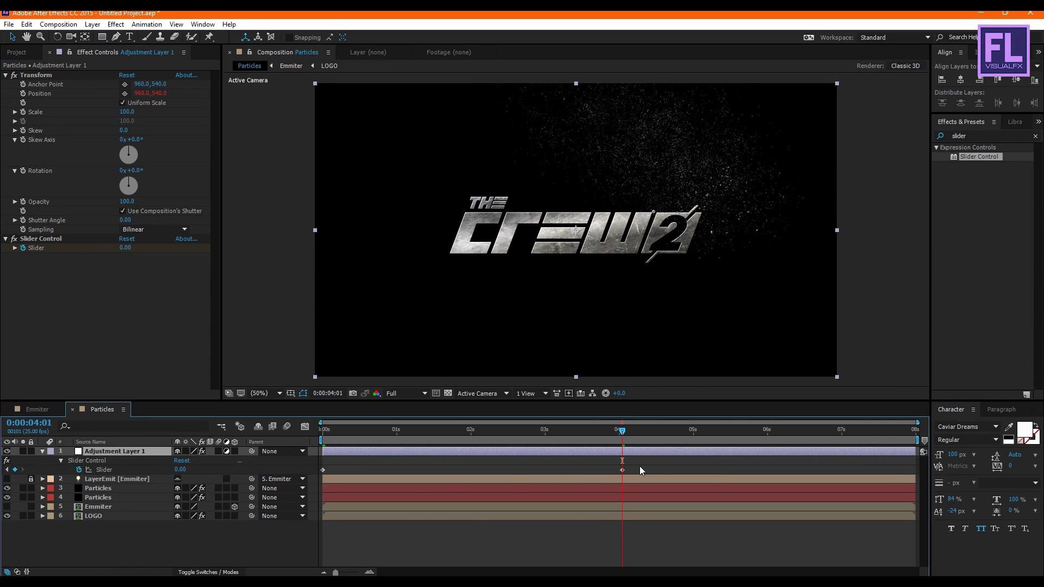
drag(640, 465, 599, 471)
key(F9)
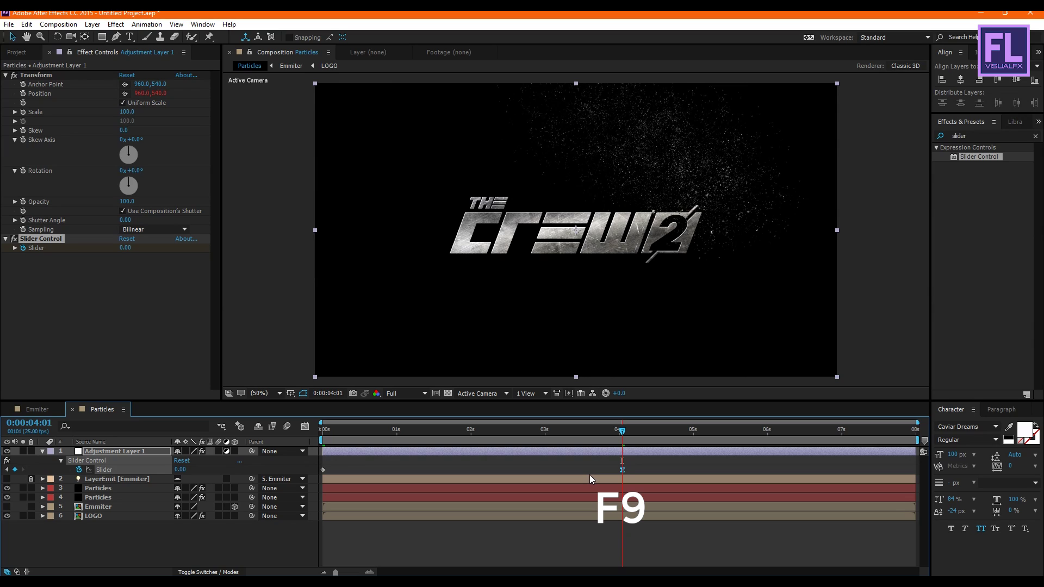
click(42, 451)
- Preview the fading camera shake from the start of the Particles composition
drag(585, 432, 308, 438)
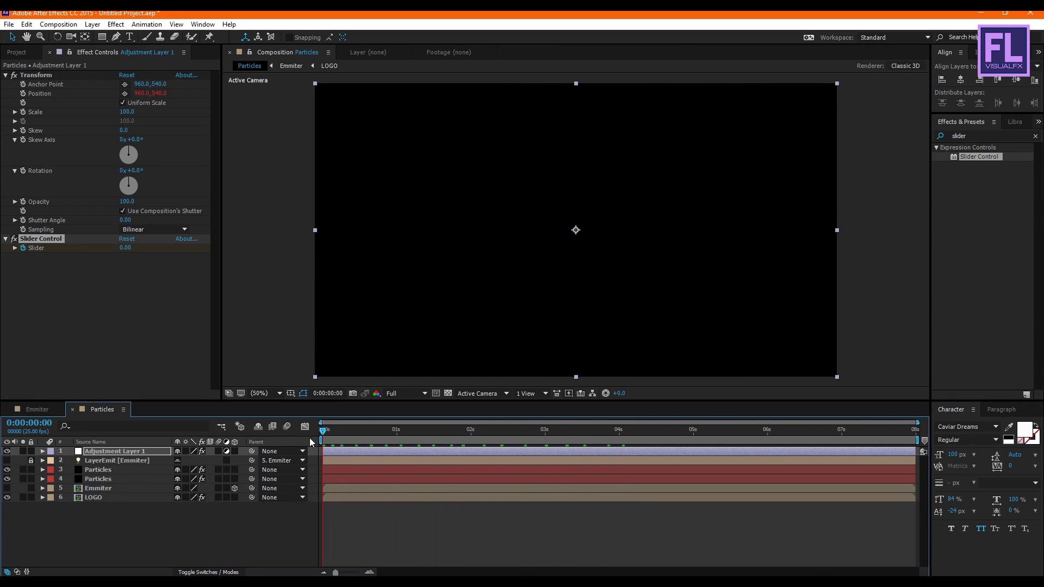
key(space)
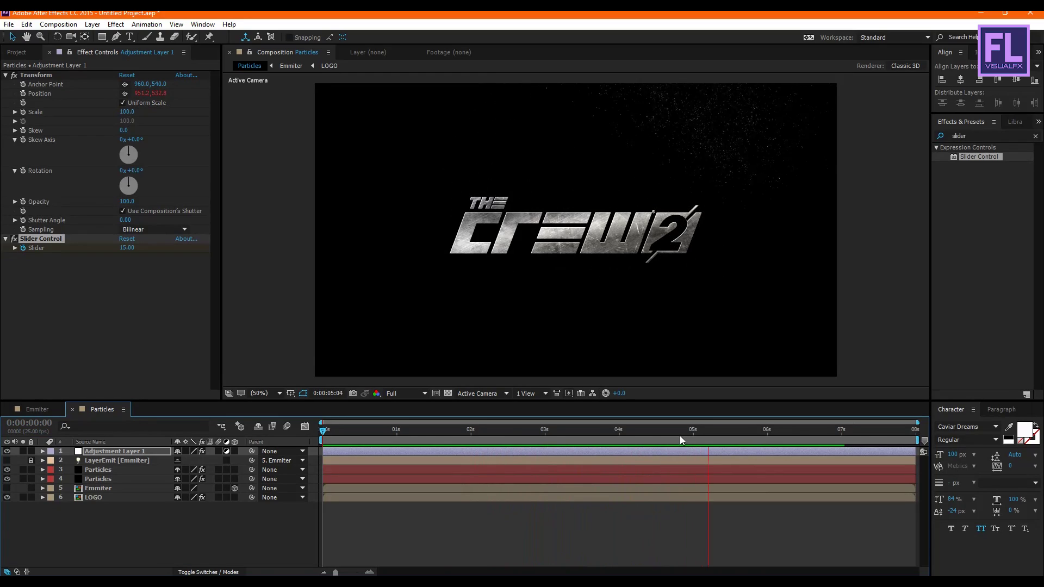
drag(681, 438, 608, 452)
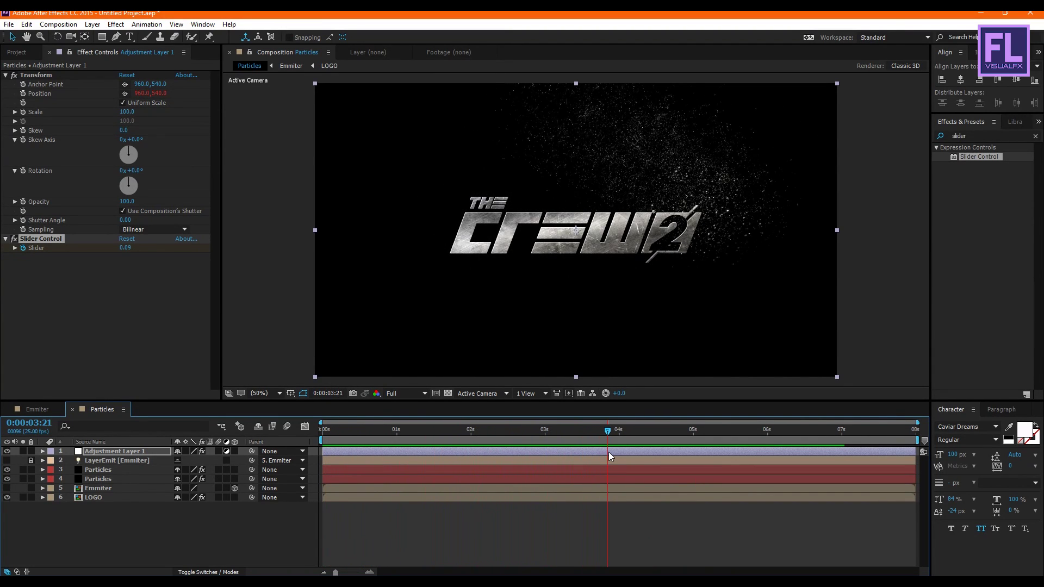
- Create a new composition named Main with the HDTV 1080 25 preset and a duration of 0:00:08:00
click(59, 25)
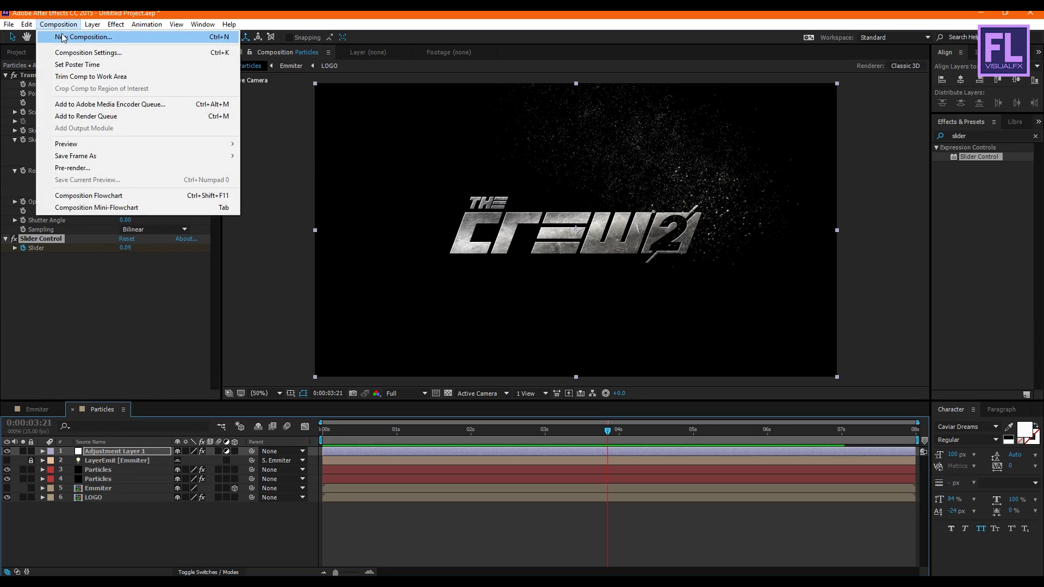
click(64, 37)
drag(527, 151, 455, 148)
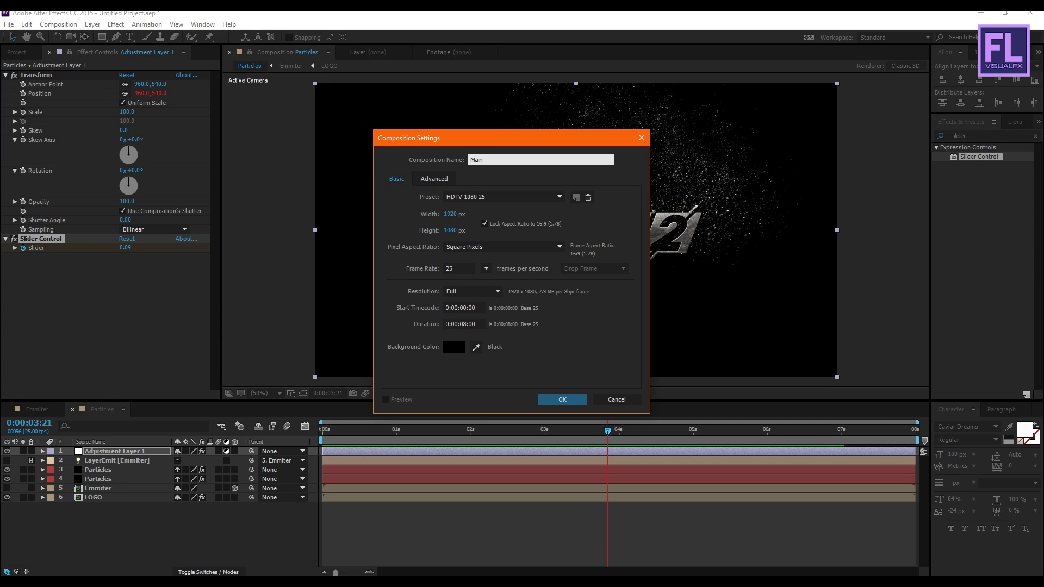
click(566, 401)
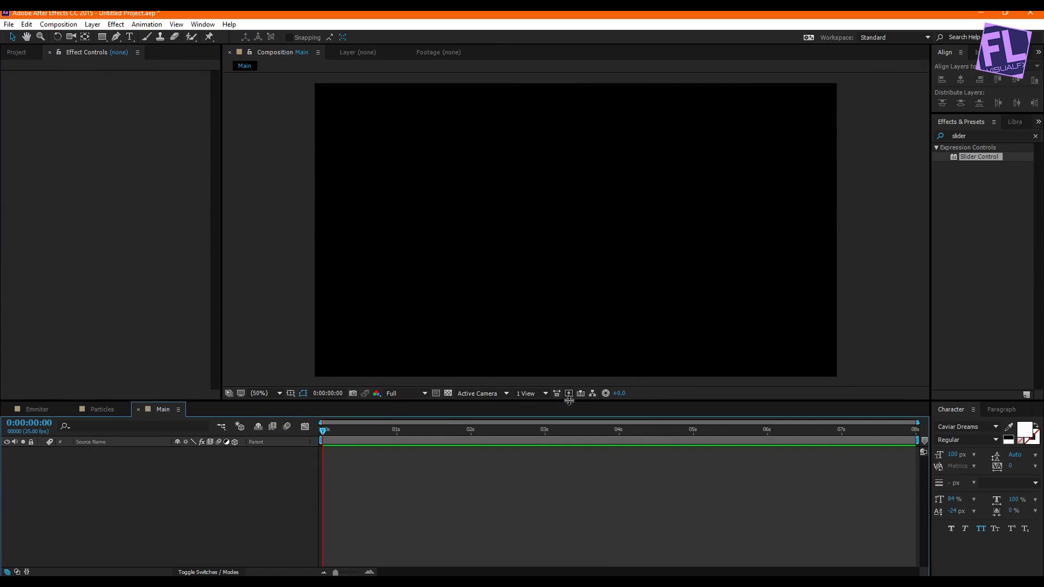
- Import smoke.mp4, Optical Flyer.mp4, Lightning.mp4 and Background.png from the Project files folder into the project
click(28, 51)
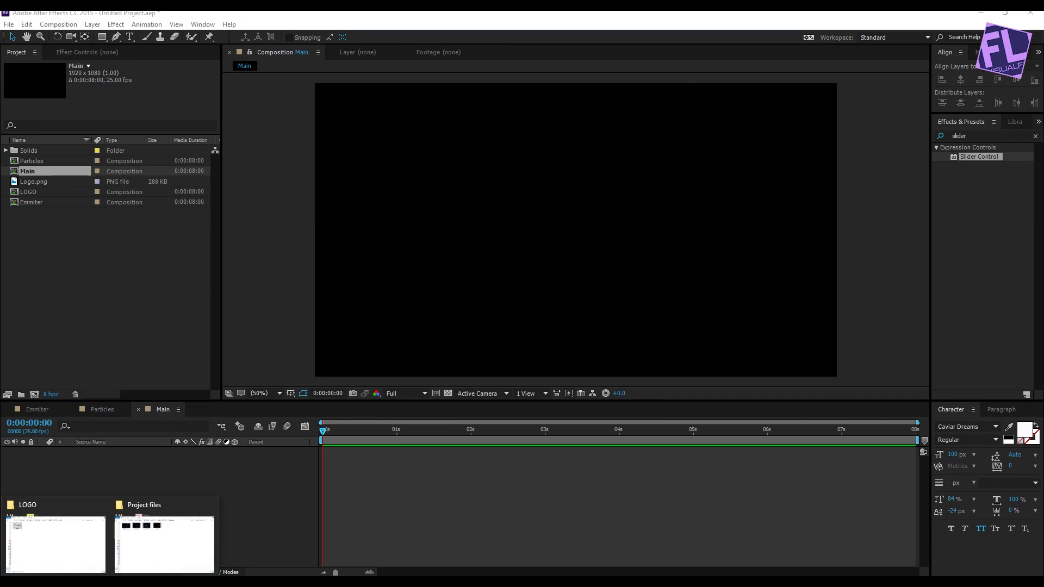
click(144, 550)
drag(590, 354, 90, 269)
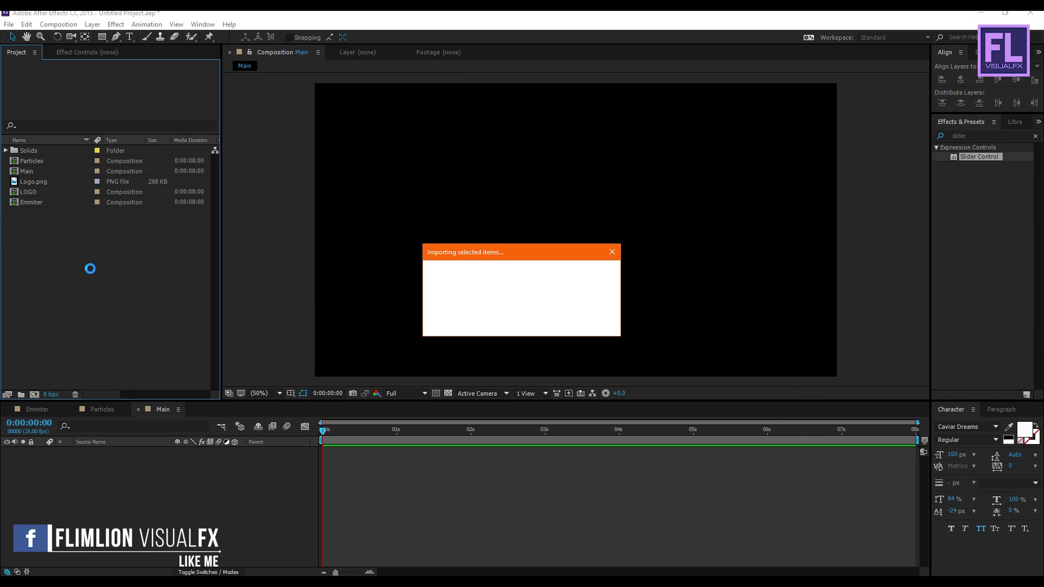
click(95, 282)
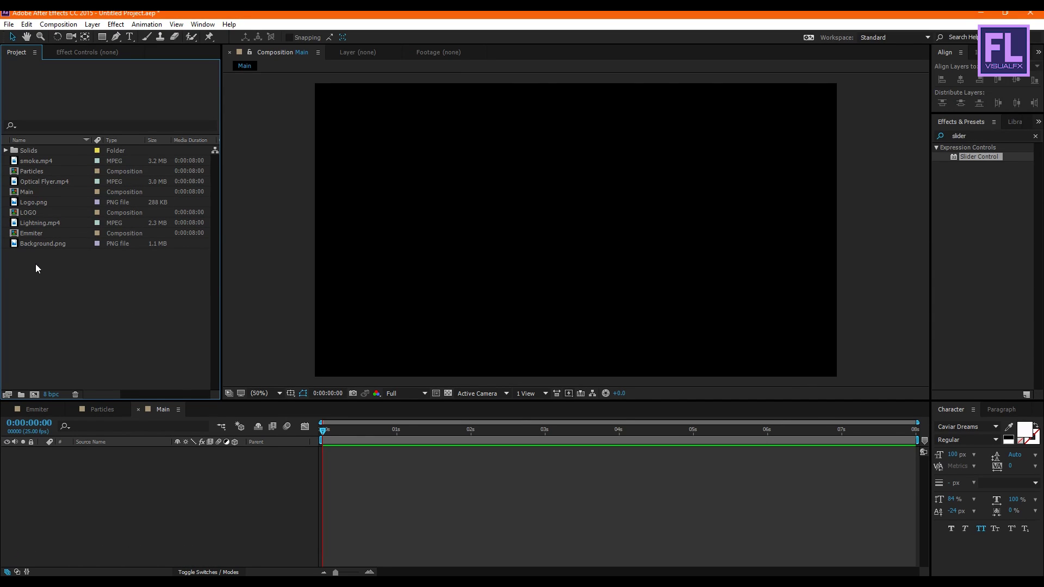
- Add Background.png to the Main composition, place the Particles composition above it, and check the result at about 2 seconds
click(36, 244)
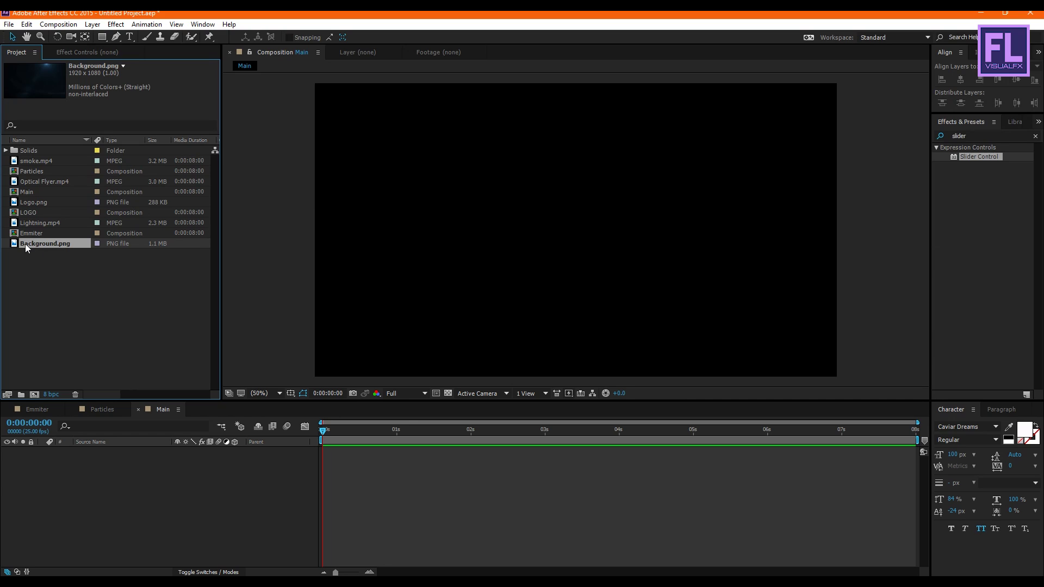
drag(25, 244, 90, 481)
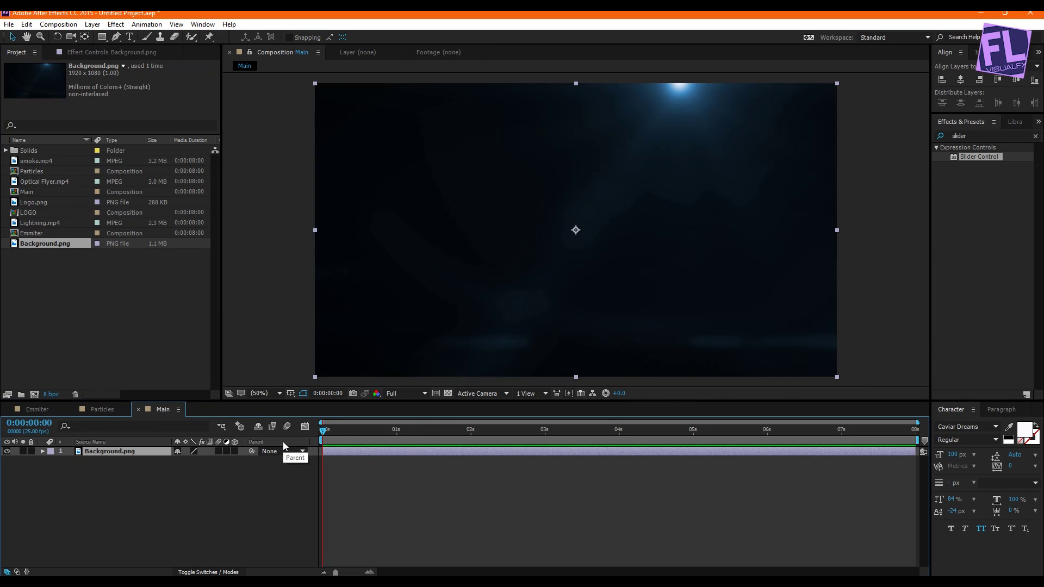
click(32, 172)
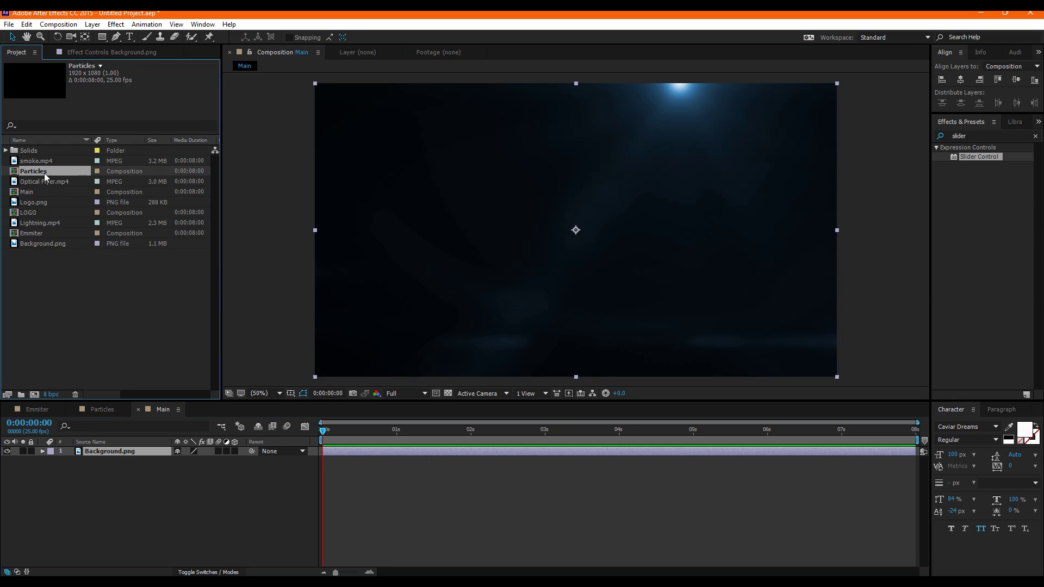
drag(102, 418, 109, 449)
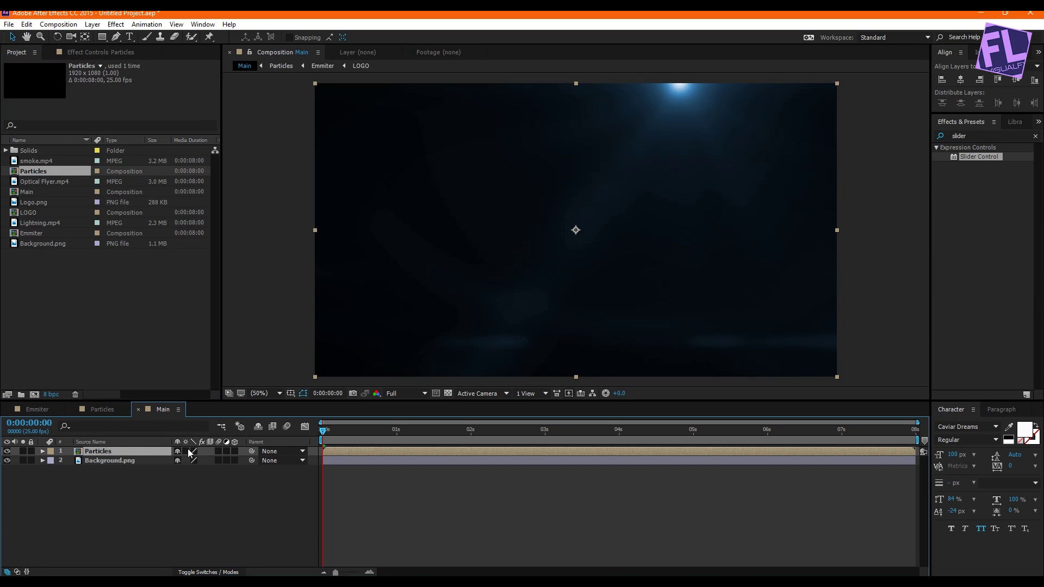
drag(324, 428, 479, 444)
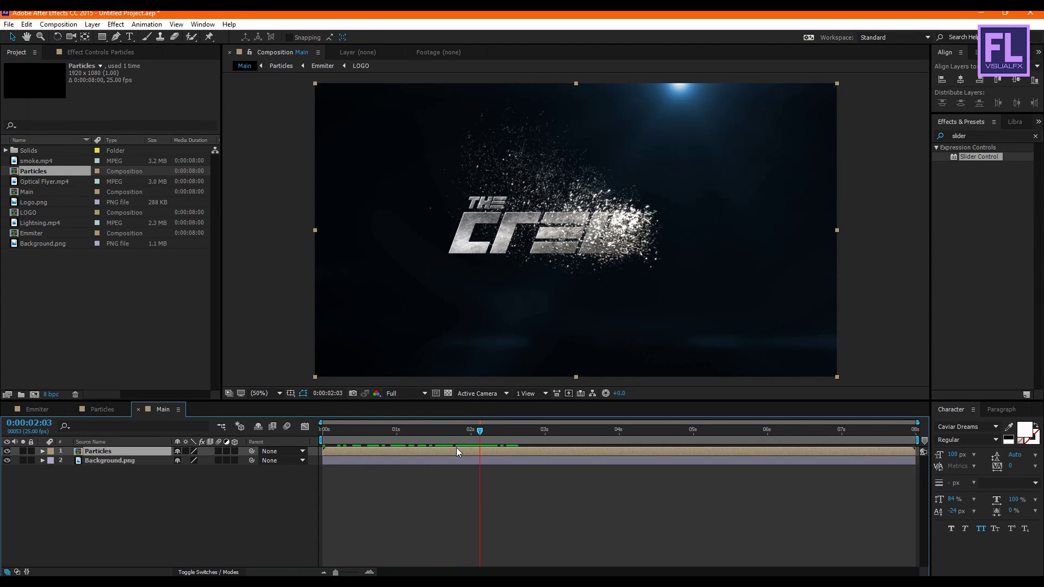
- Place Optical Flyer.mp4 above the Particles layer and set its blending mode to Add
drag(43, 182, 114, 450)
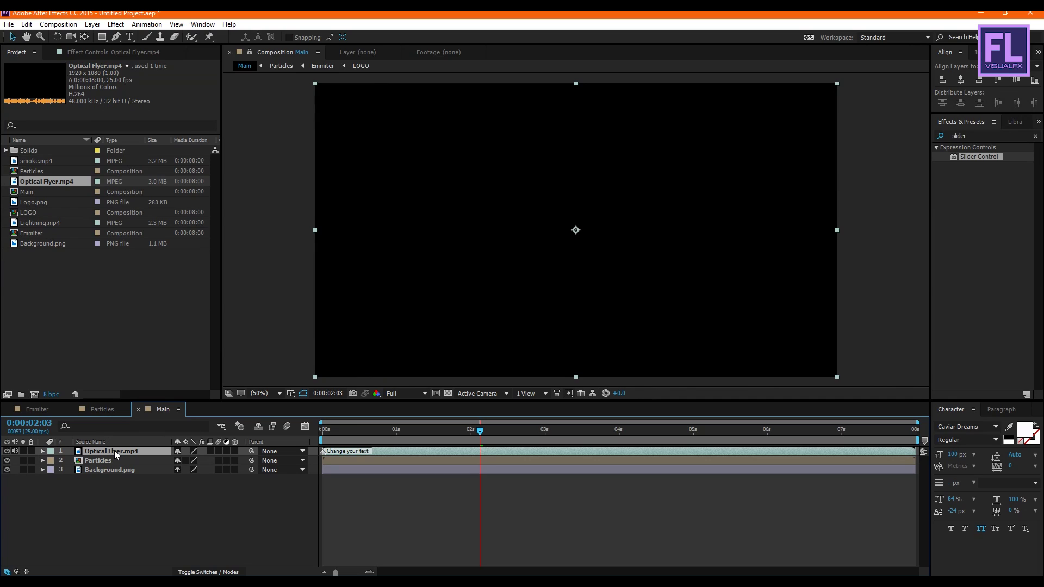
click(177, 572)
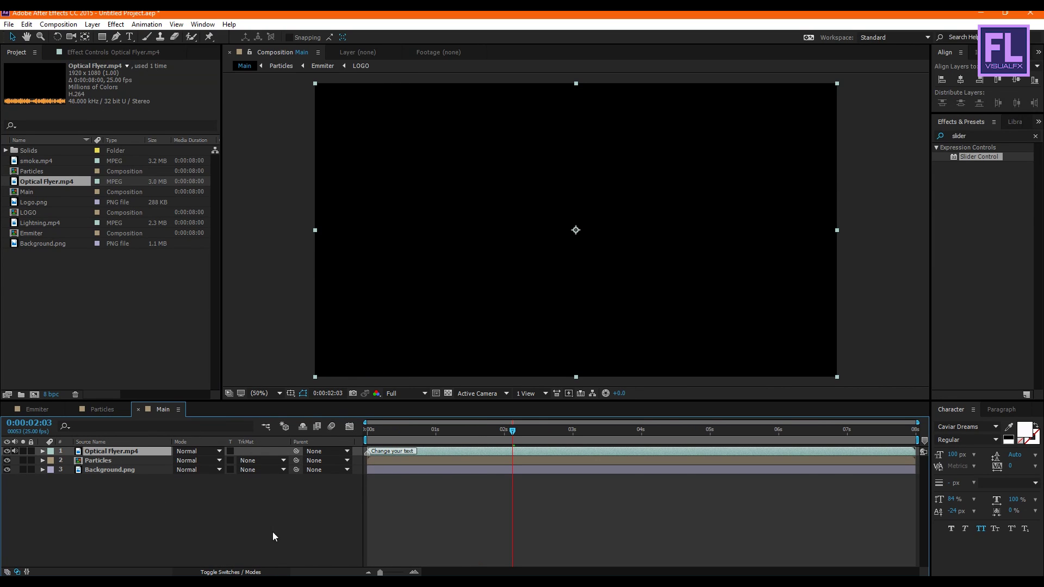
click(209, 453)
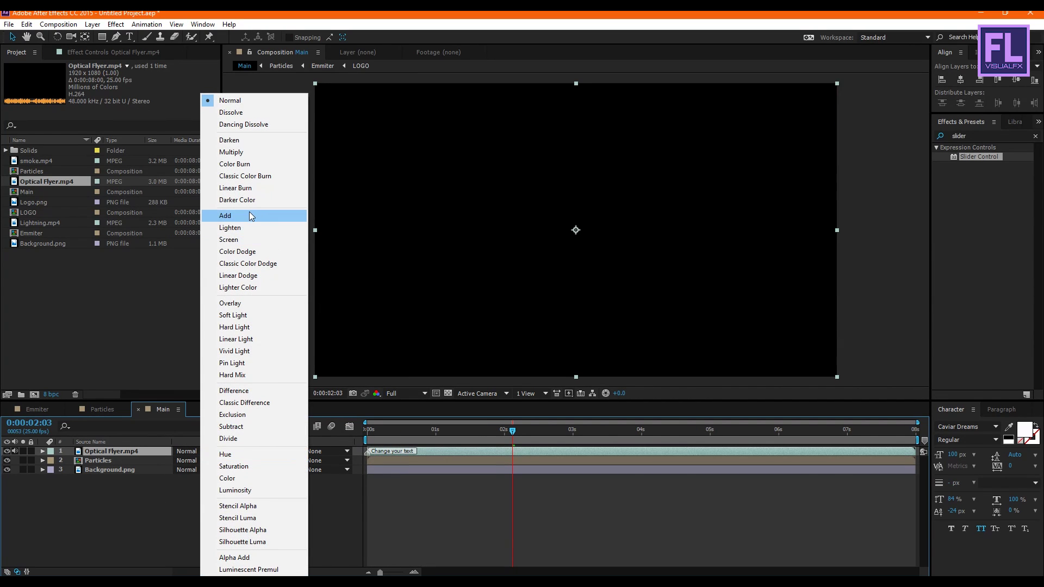
click(249, 215)
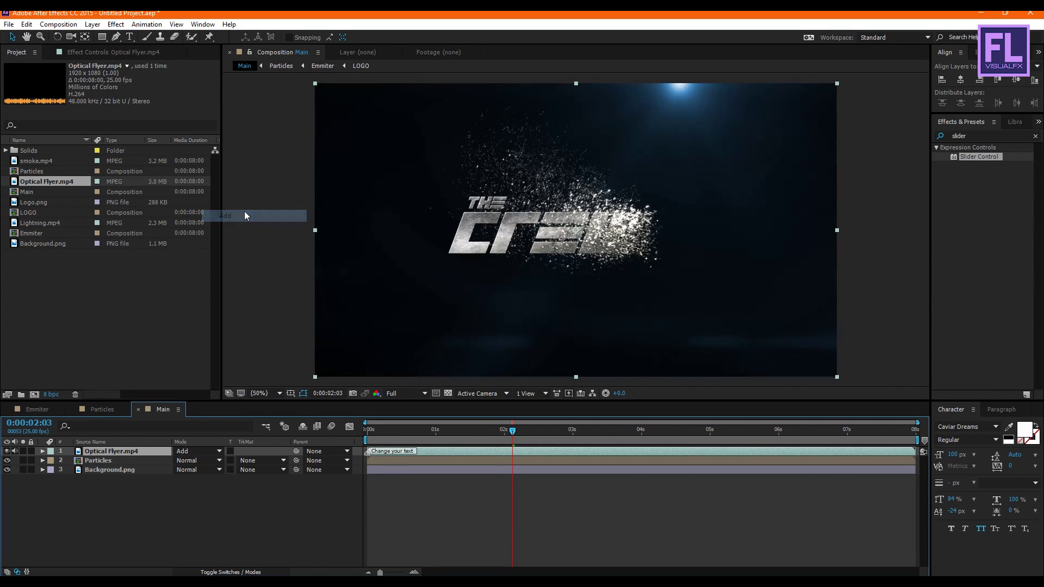
drag(517, 438, 617, 430)
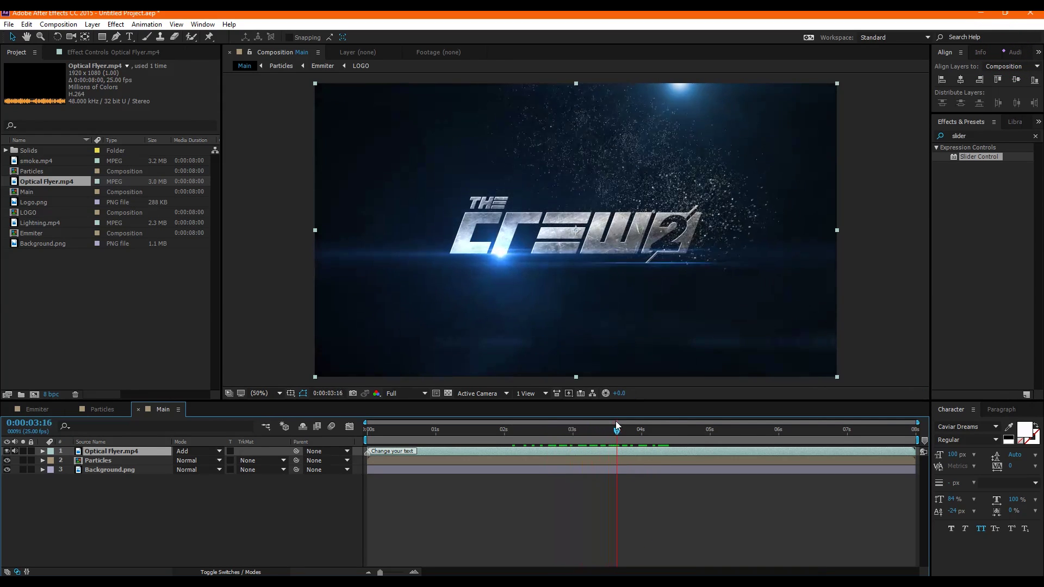
- Stack smoke.mp4 and Lightning.mp4 above Optical Flyer.mp4, both in Add mode, and review the composite through to the last frame
drag(41, 159, 121, 448)
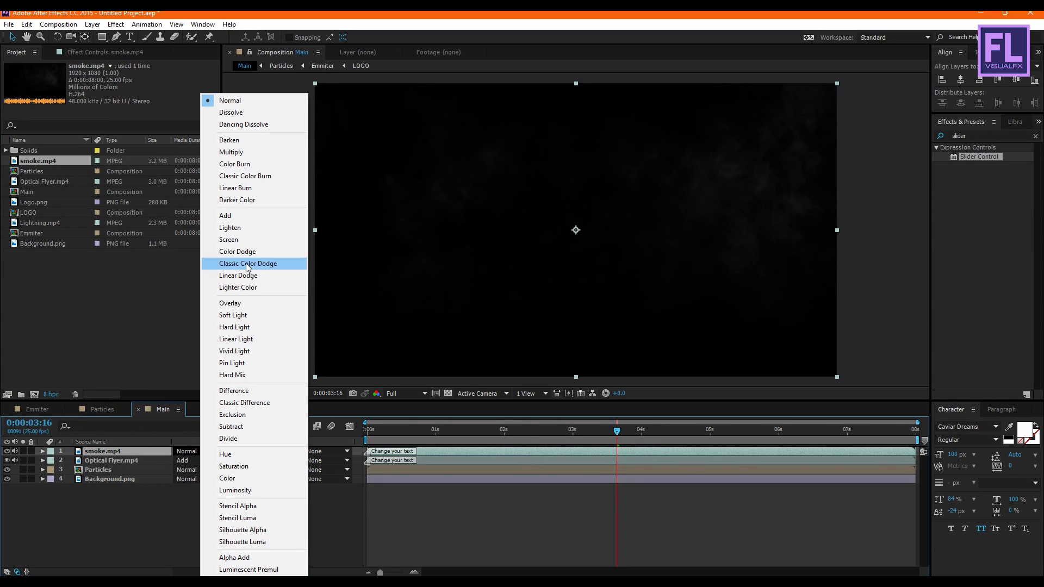
click(238, 219)
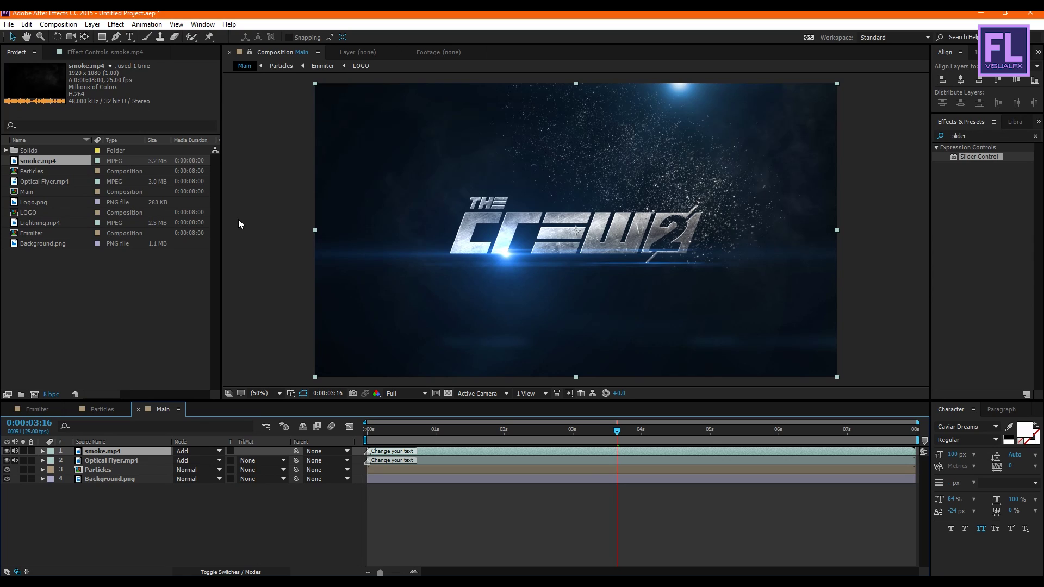
drag(49, 222, 128, 451)
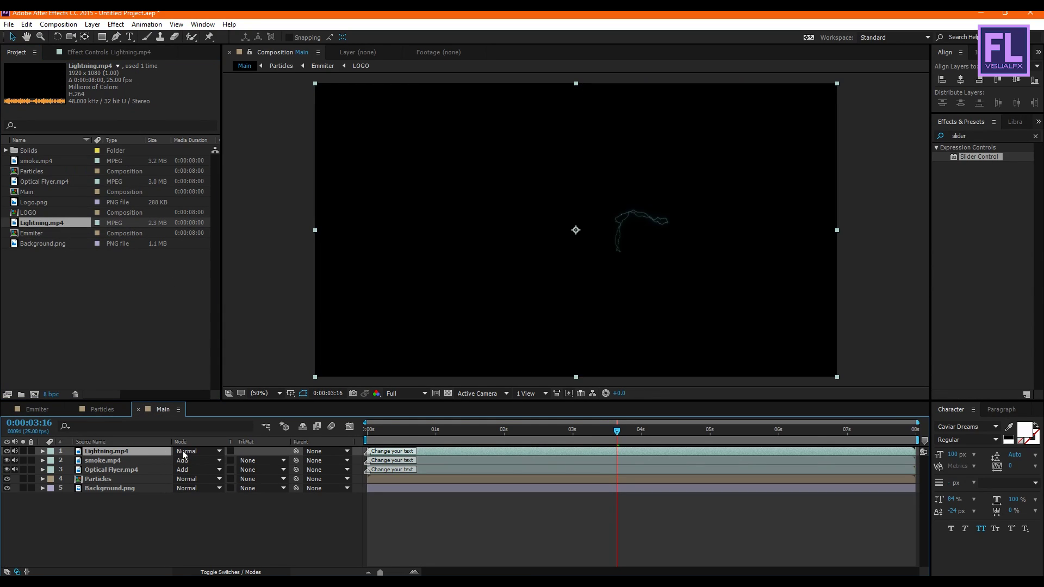
click(185, 452)
click(239, 216)
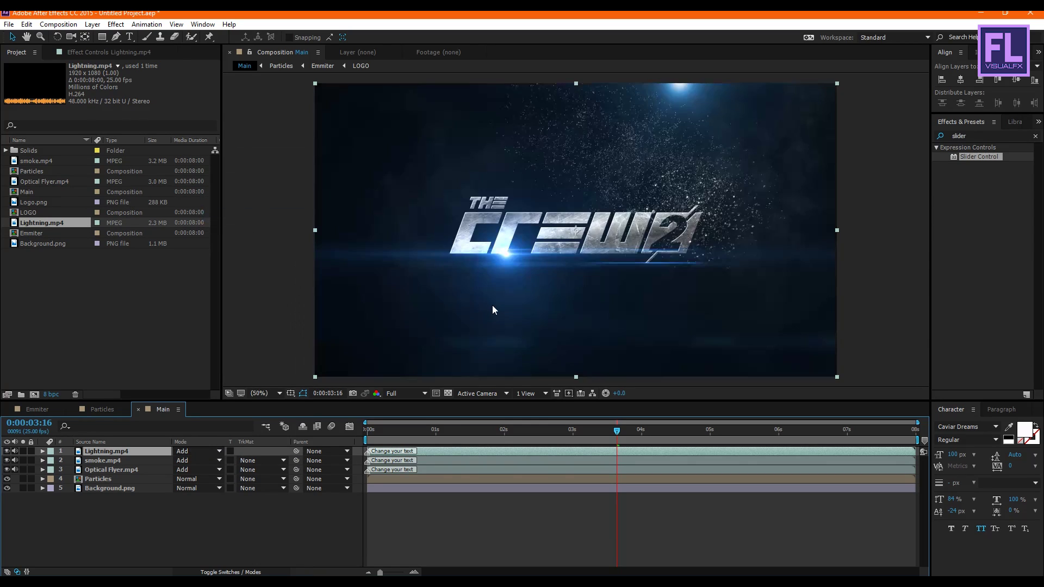
drag(608, 431, 928, 413)
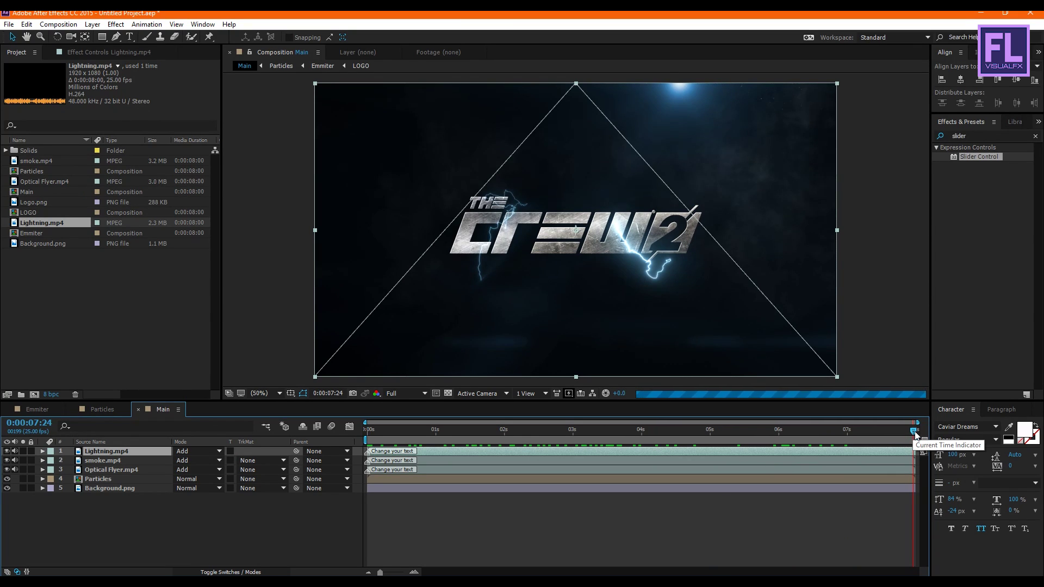
- Keyframe the Particles layer's scale from 100% at the first frame to 110% at the last frame, and check the growth
drag(915, 431, 348, 432)
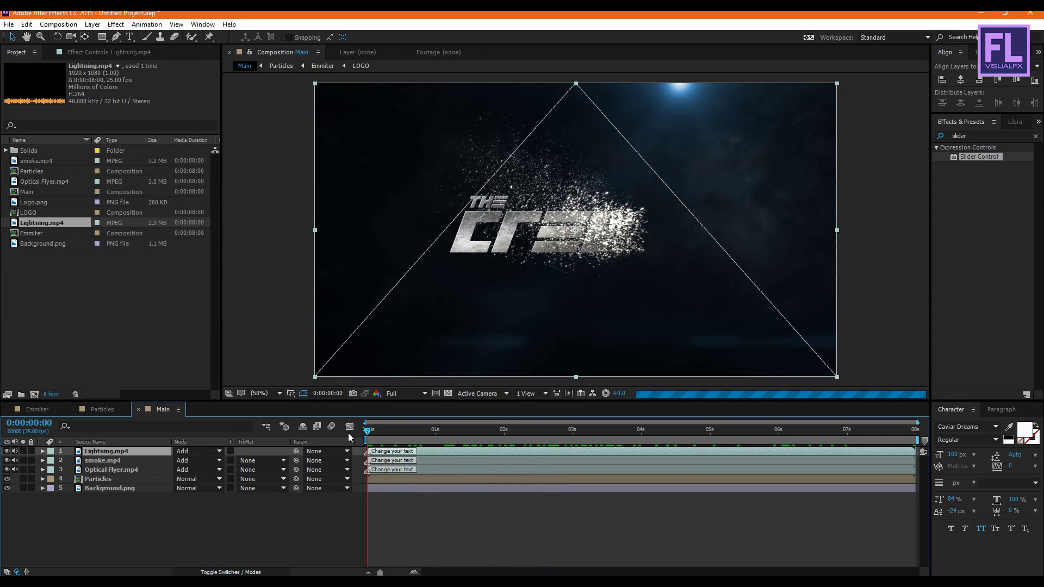
click(119, 478)
key(s)
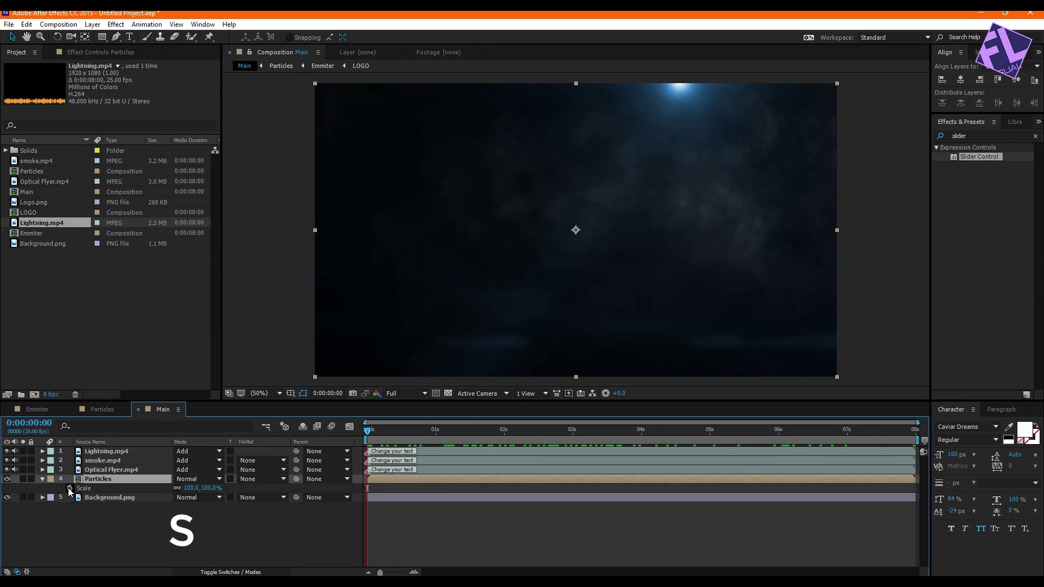
click(69, 488)
drag(547, 437, 916, 435)
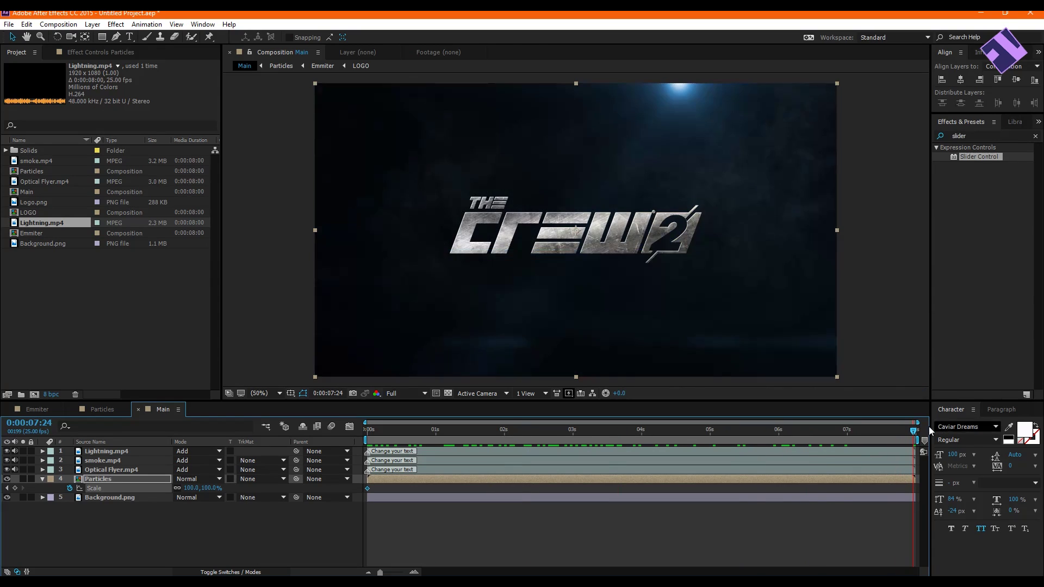
click(191, 489)
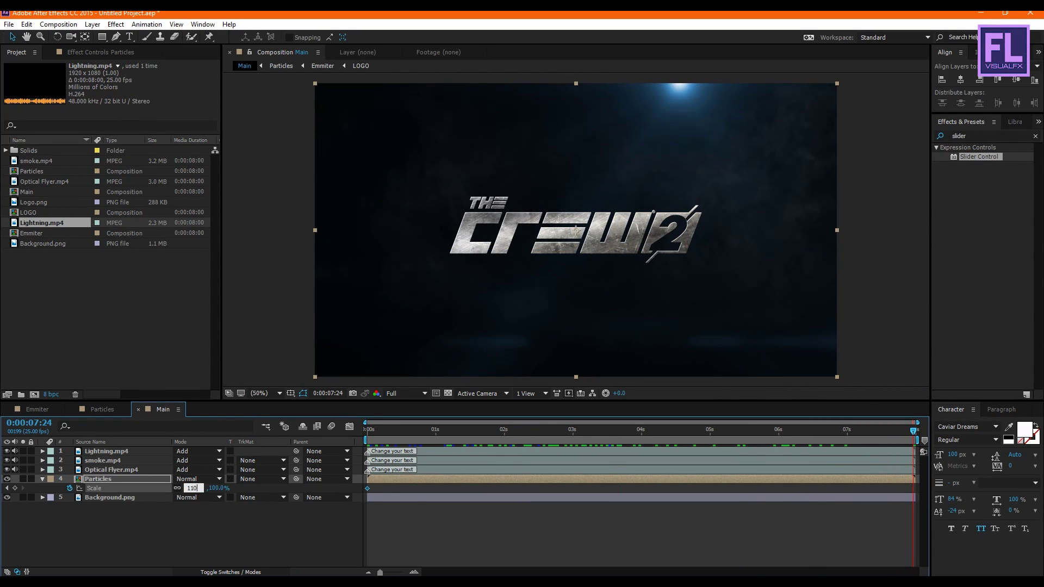
click(43, 479)
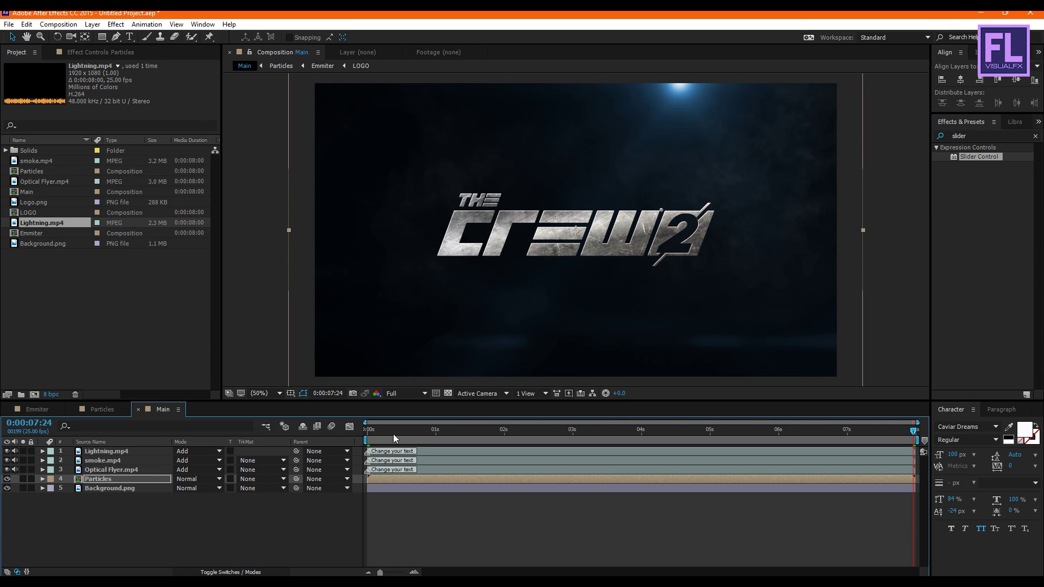
drag(435, 430, 460, 431)
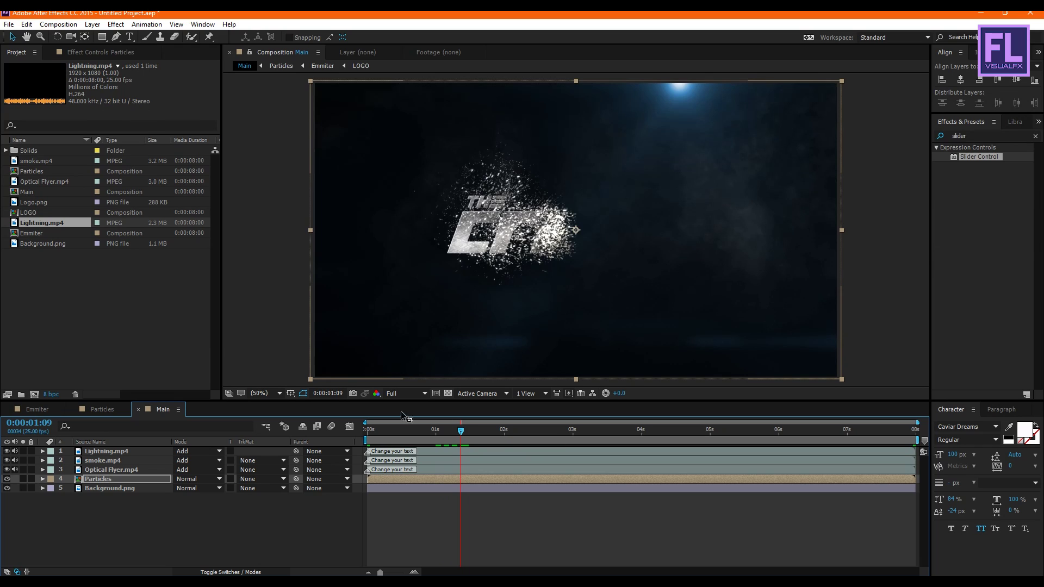
- Create a black 1920 x 1080 solid named Film Bar above all layers in the Main composition
right_click(79, 523)
mouse_move(140, 420)
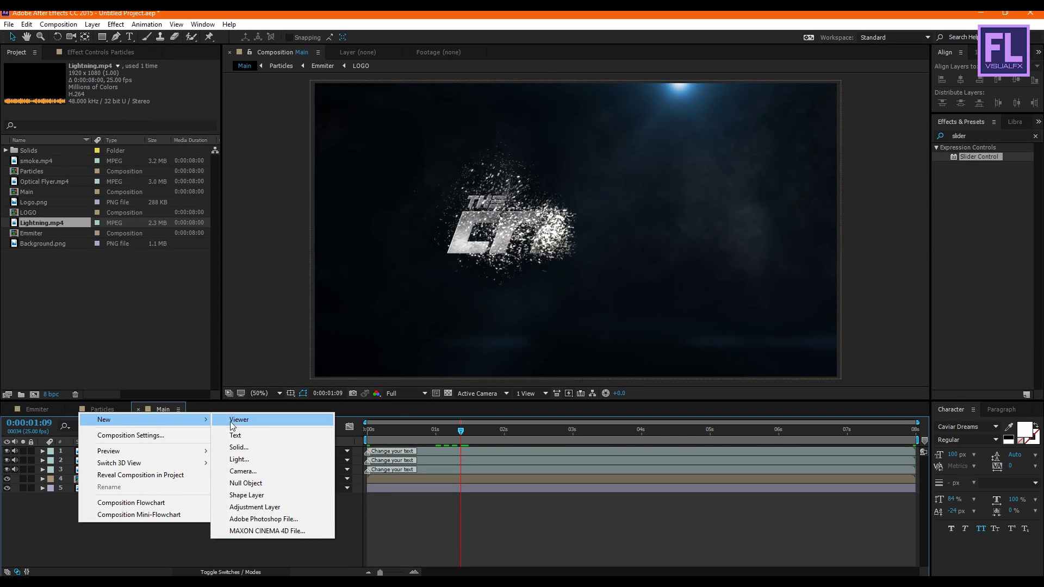
click(249, 447)
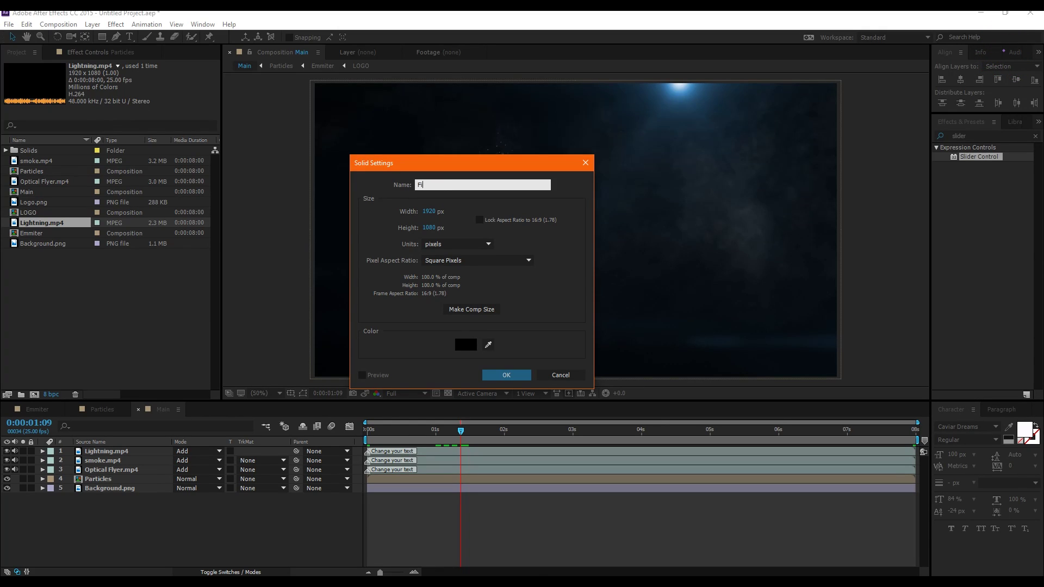
text(Film )
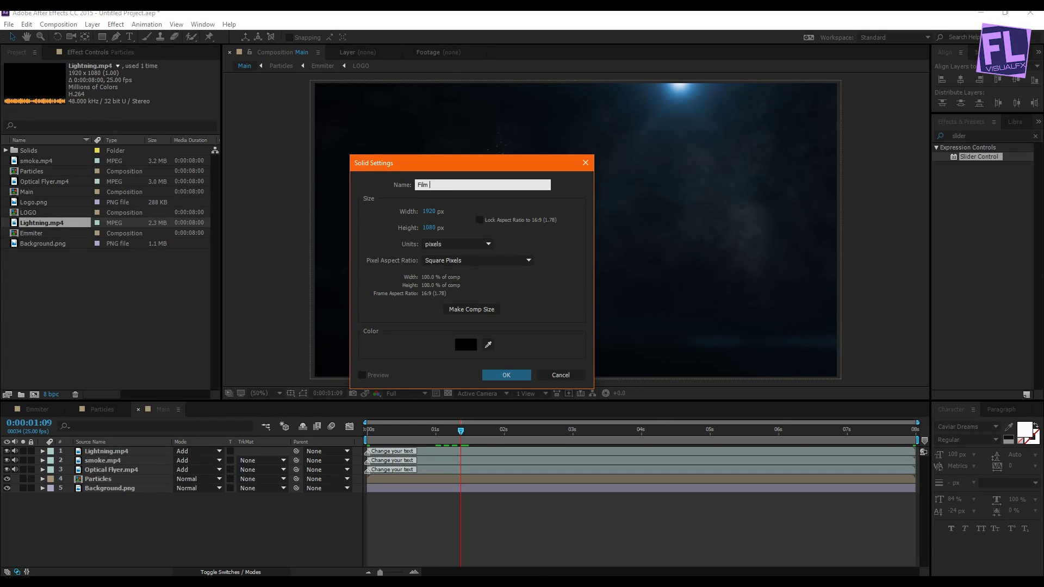
text(Bar)
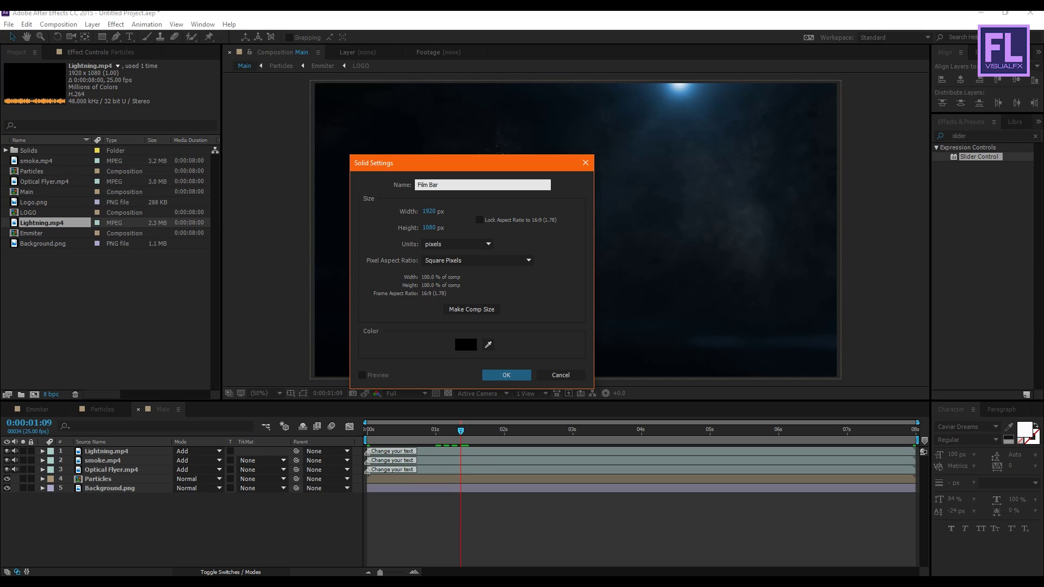
click(500, 370)
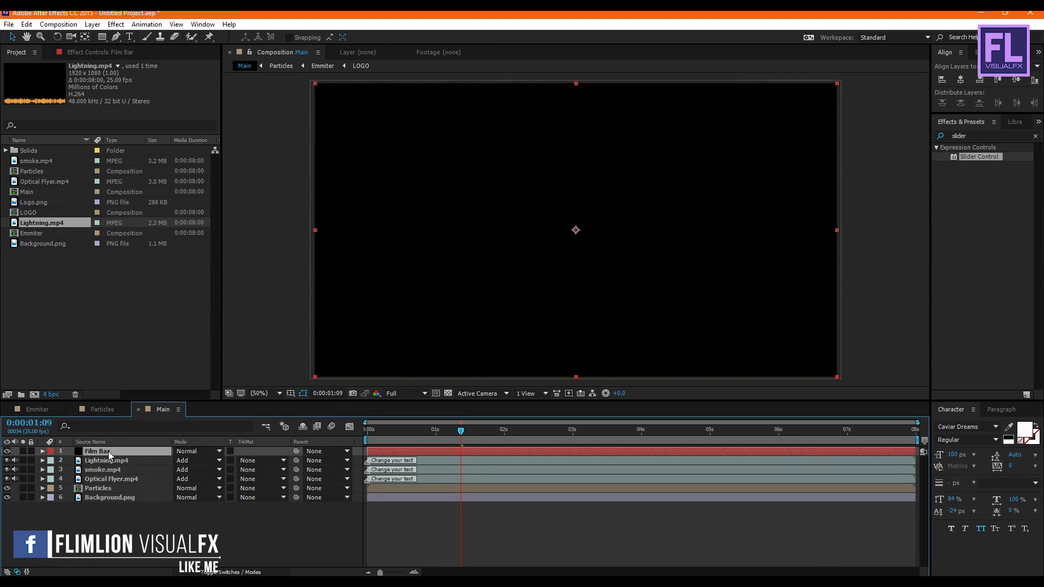
- Add a full-frame rectangular mask to the Film Bar solid and shrink its height symmetrically about the centre
click(103, 36)
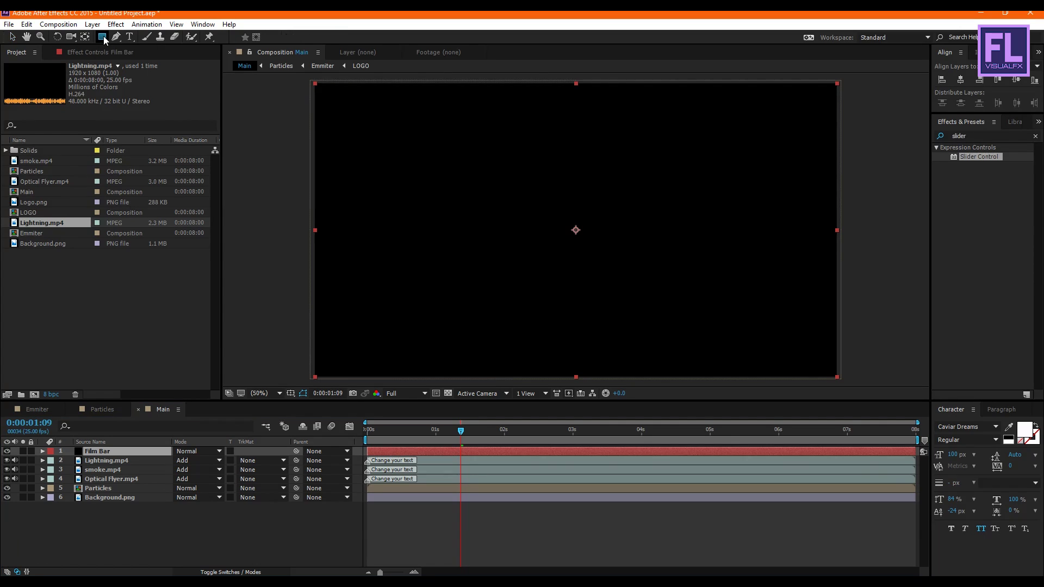
double_click(103, 38)
double_click(569, 85)
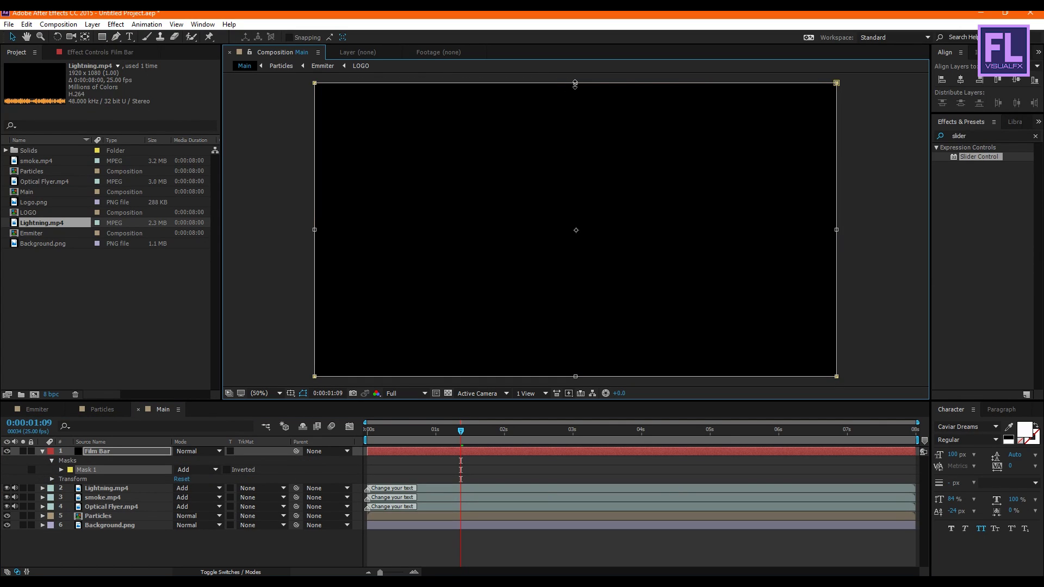
drag(575, 84, 581, 129)
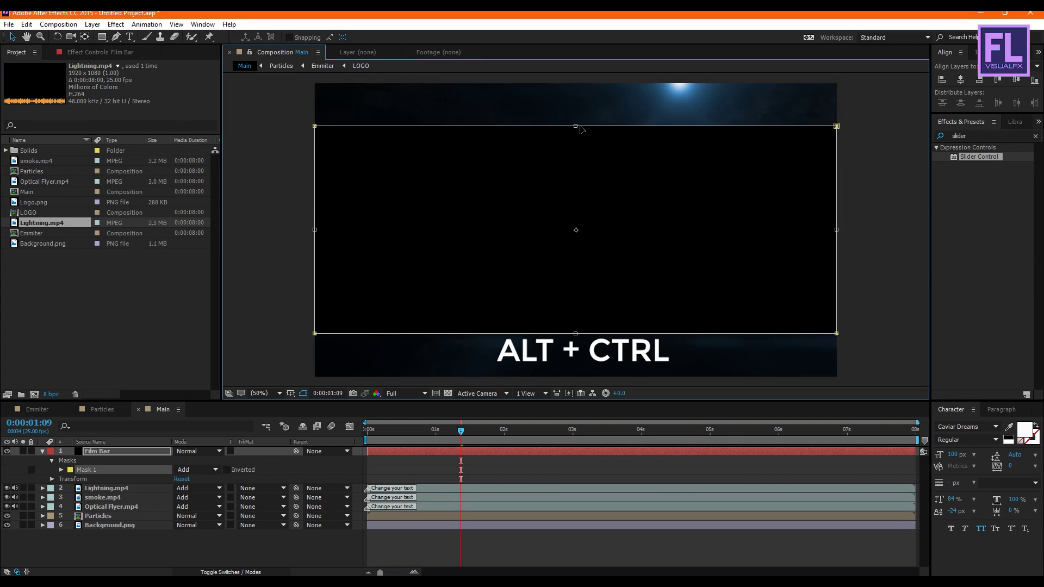
- Set the Film Bar mask's mode to Subtract so only the upper and lower bars stay black, and collapse the layer
click(193, 470)
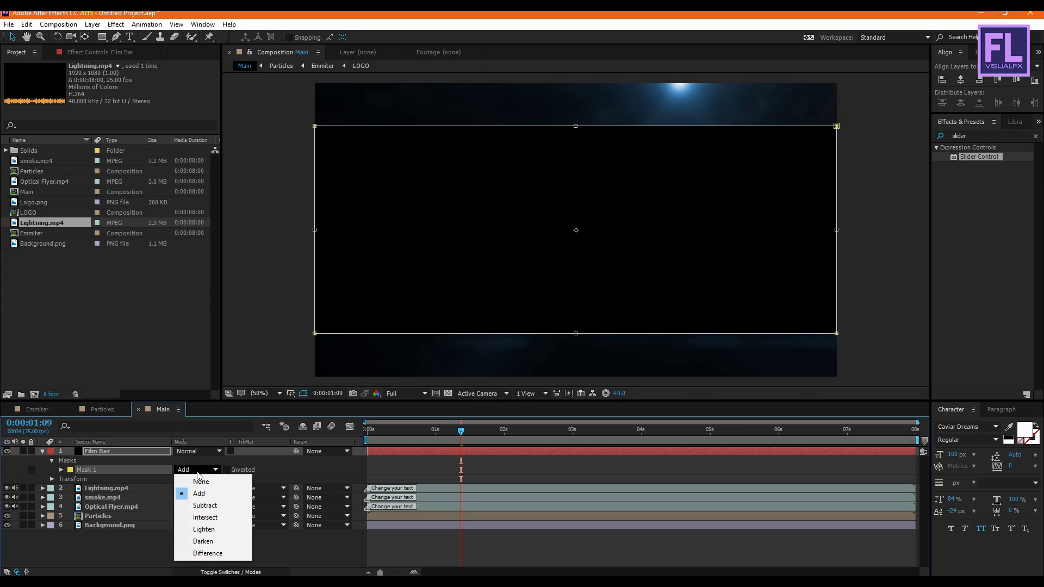
click(212, 503)
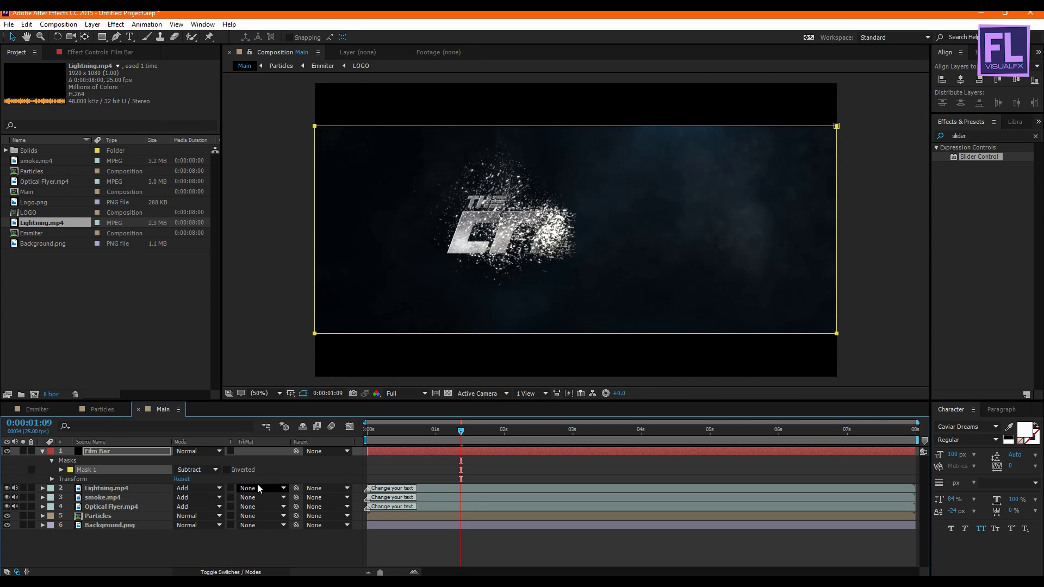
click(42, 452)
click(112, 523)
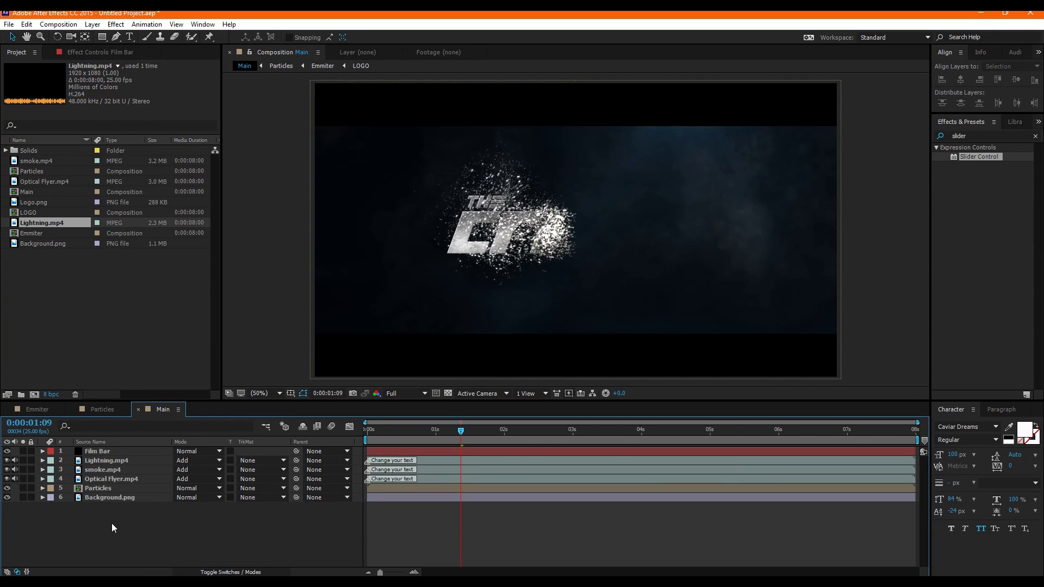
- Increase the Film Bar mask's height slightly and symmetrically for thinner bars, and preview the Main composition from the first frame
drag(442, 432, 630, 433)
click(165, 453)
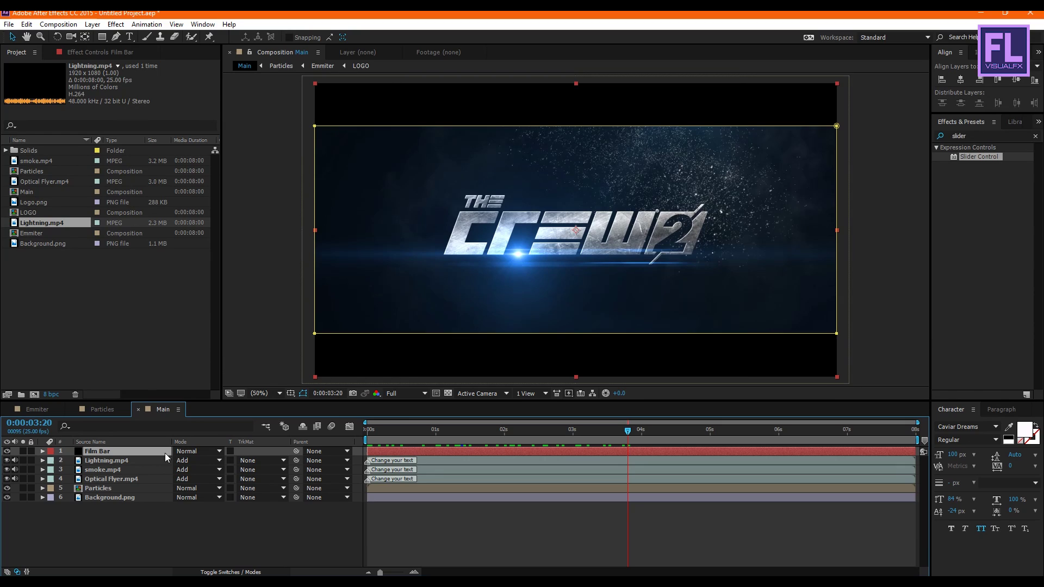
click(499, 336)
drag(577, 333, 576, 340)
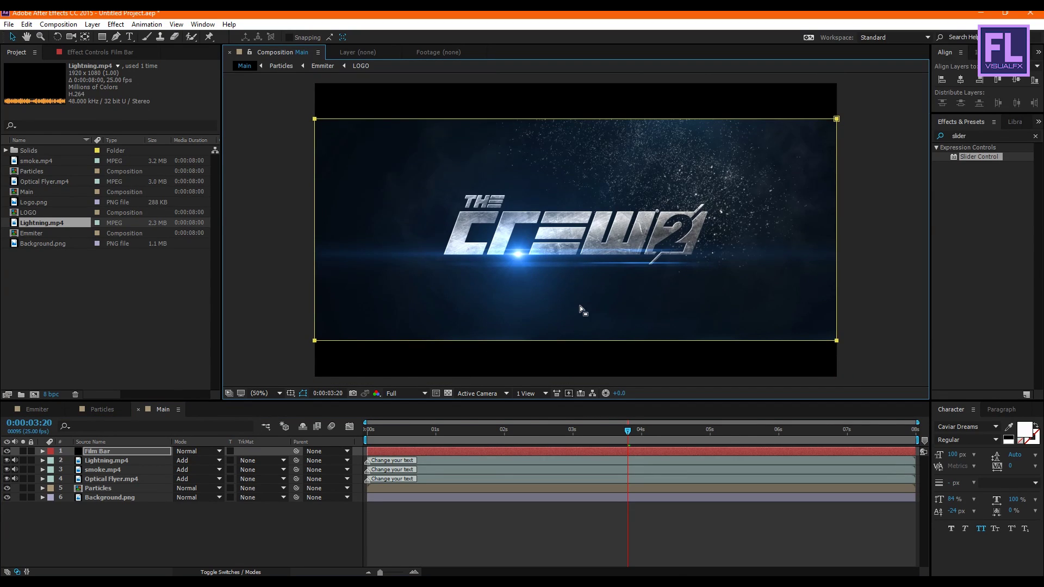
click(274, 309)
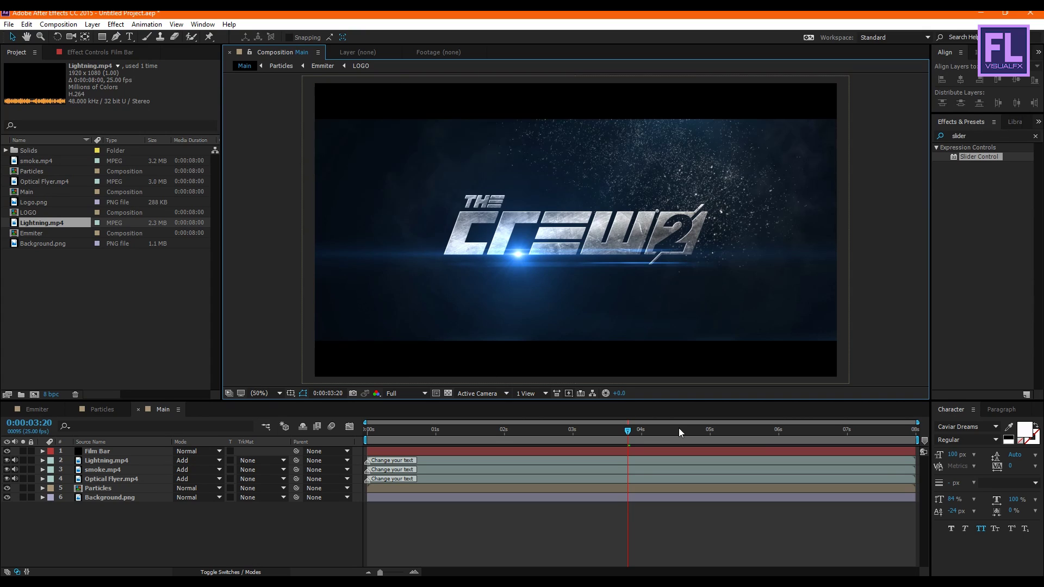
drag(628, 431, 328, 451)
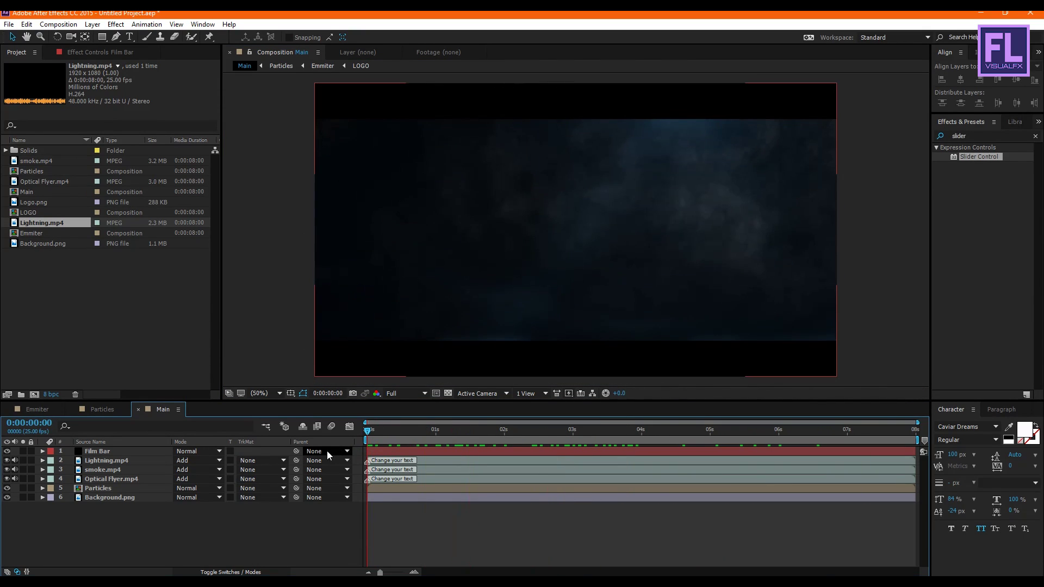
key(space)
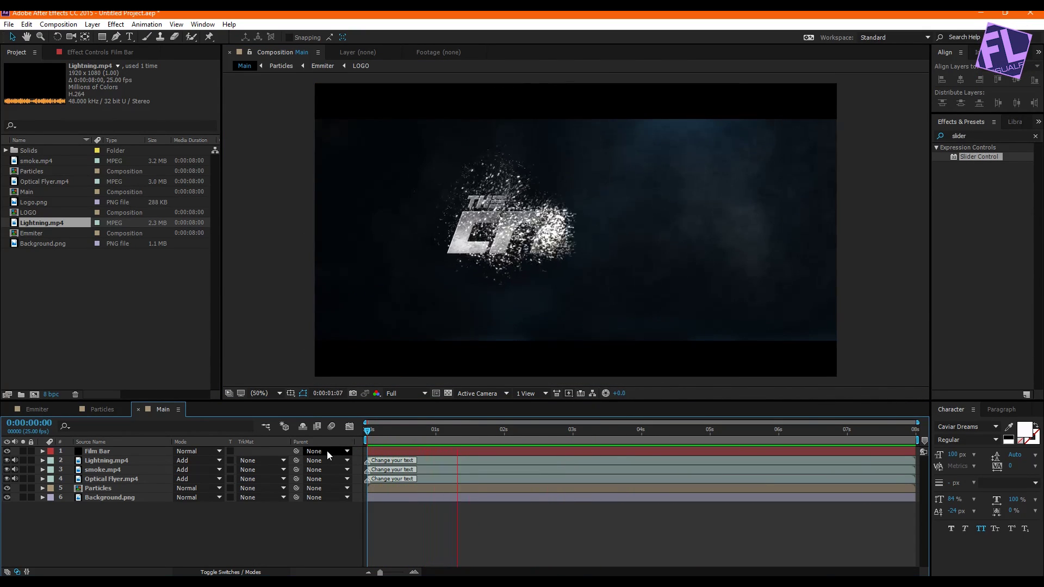